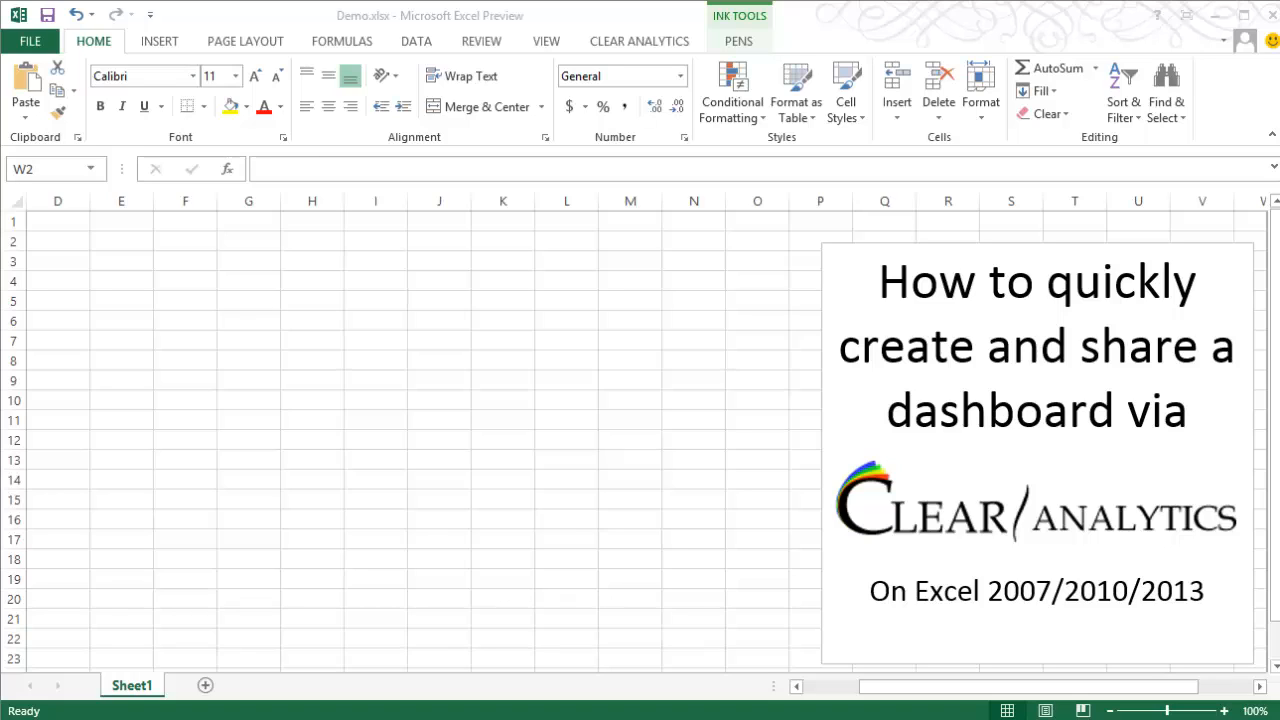
Step: Open the CLEAR Analytics Report Explorer and start a new report in the Private group
left_click(641, 42)
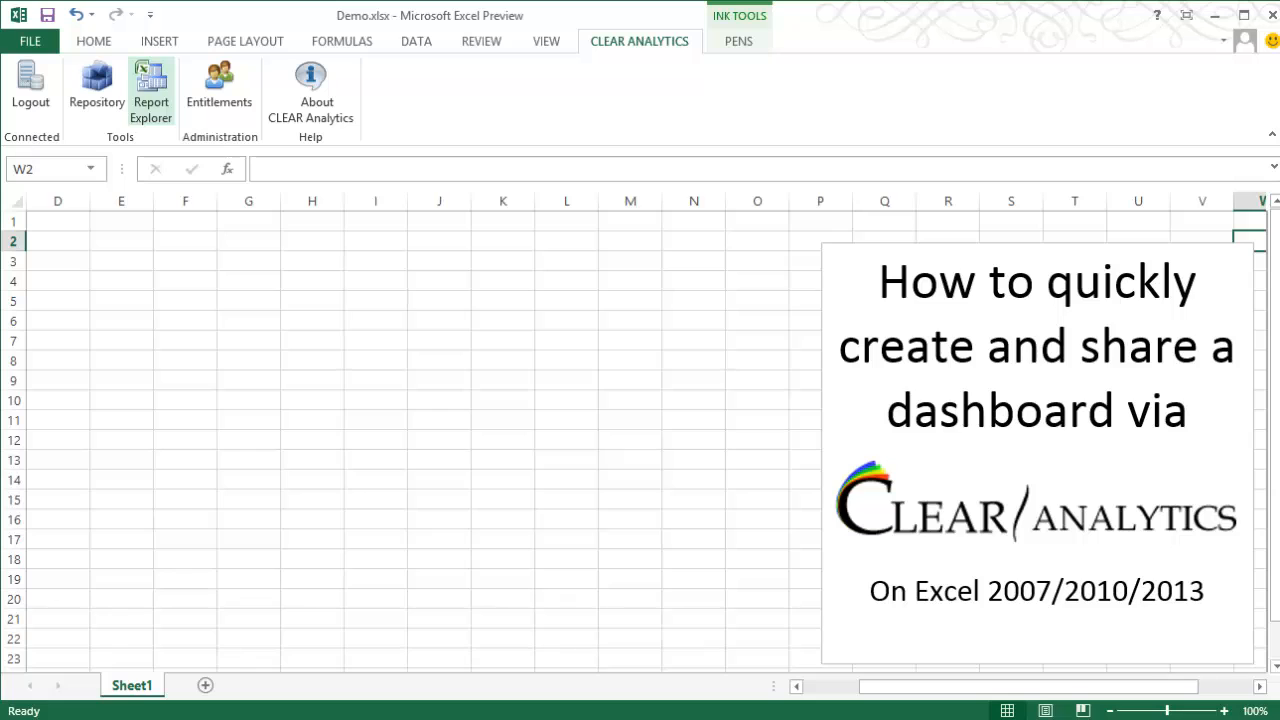
left_click(151, 90)
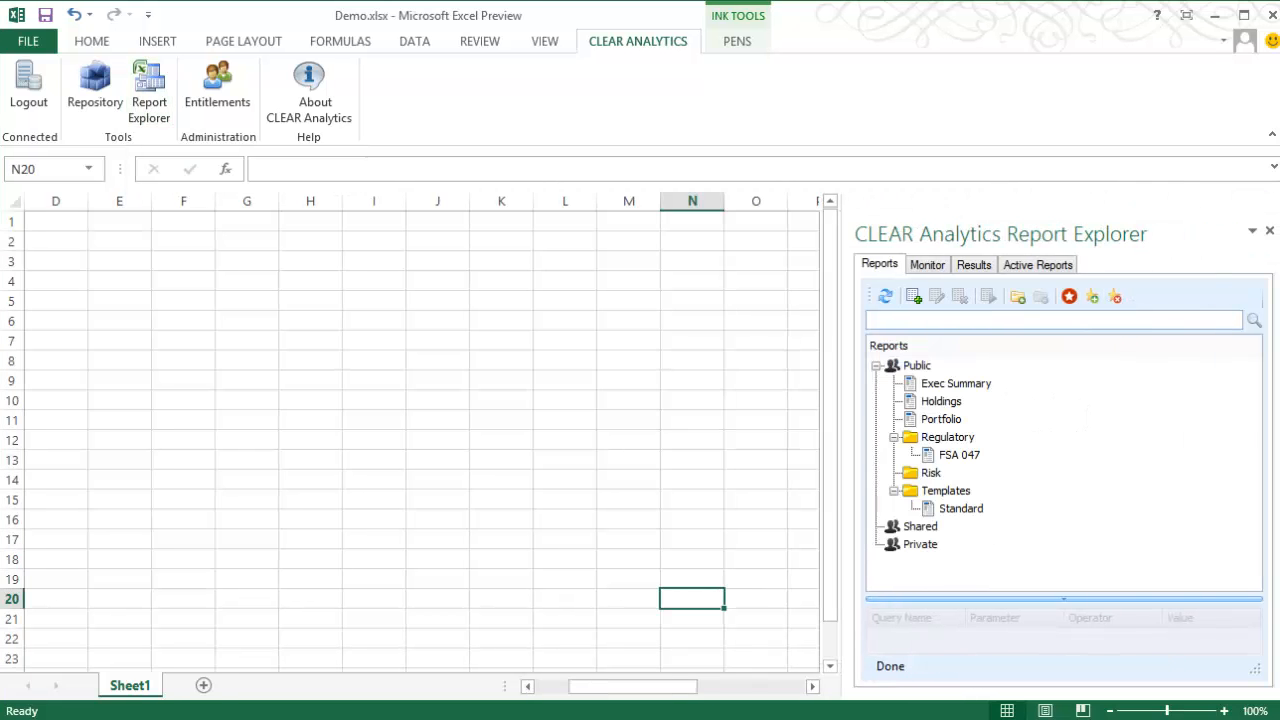
left_click(918, 367)
left_click(918, 528)
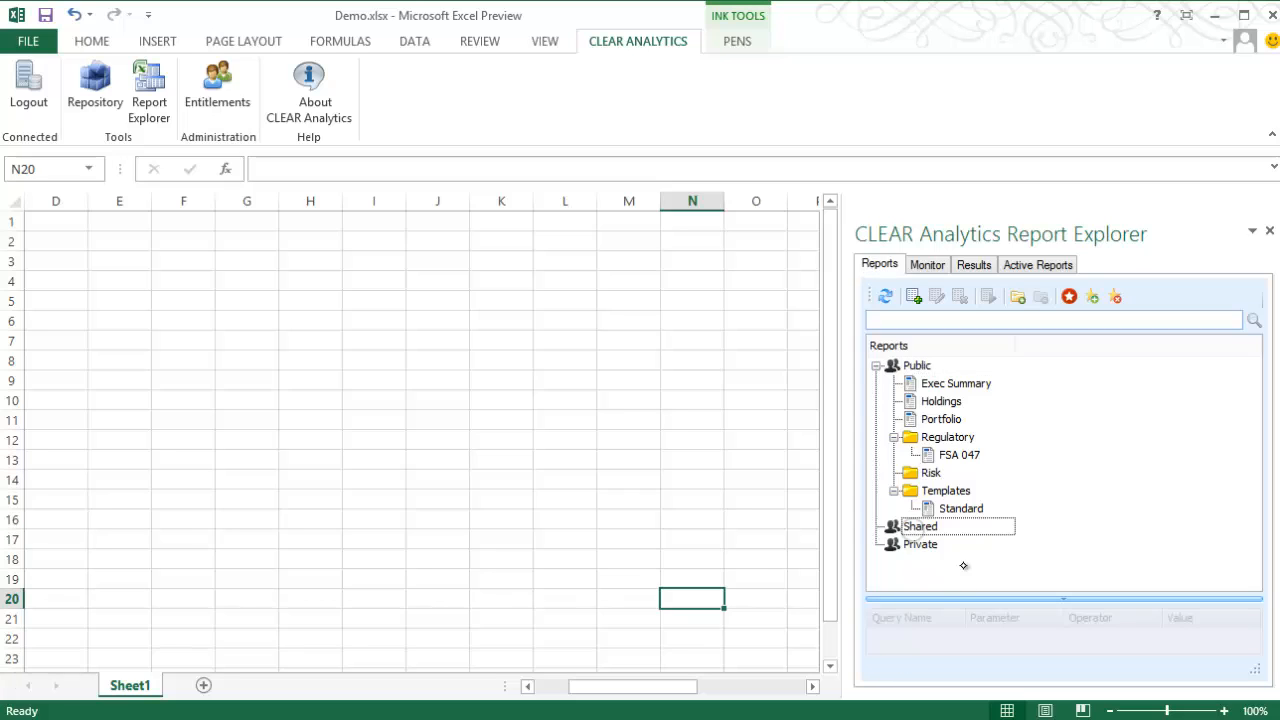
left_click(930, 548)
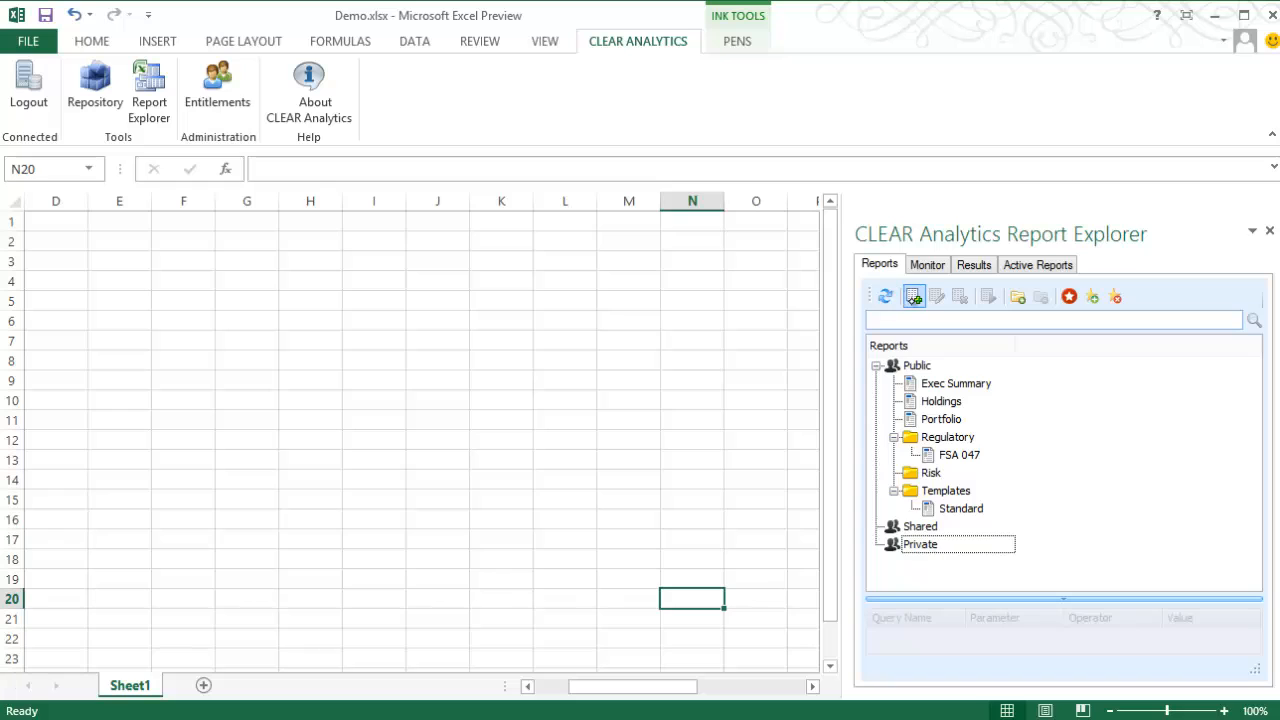
left_click(913, 297)
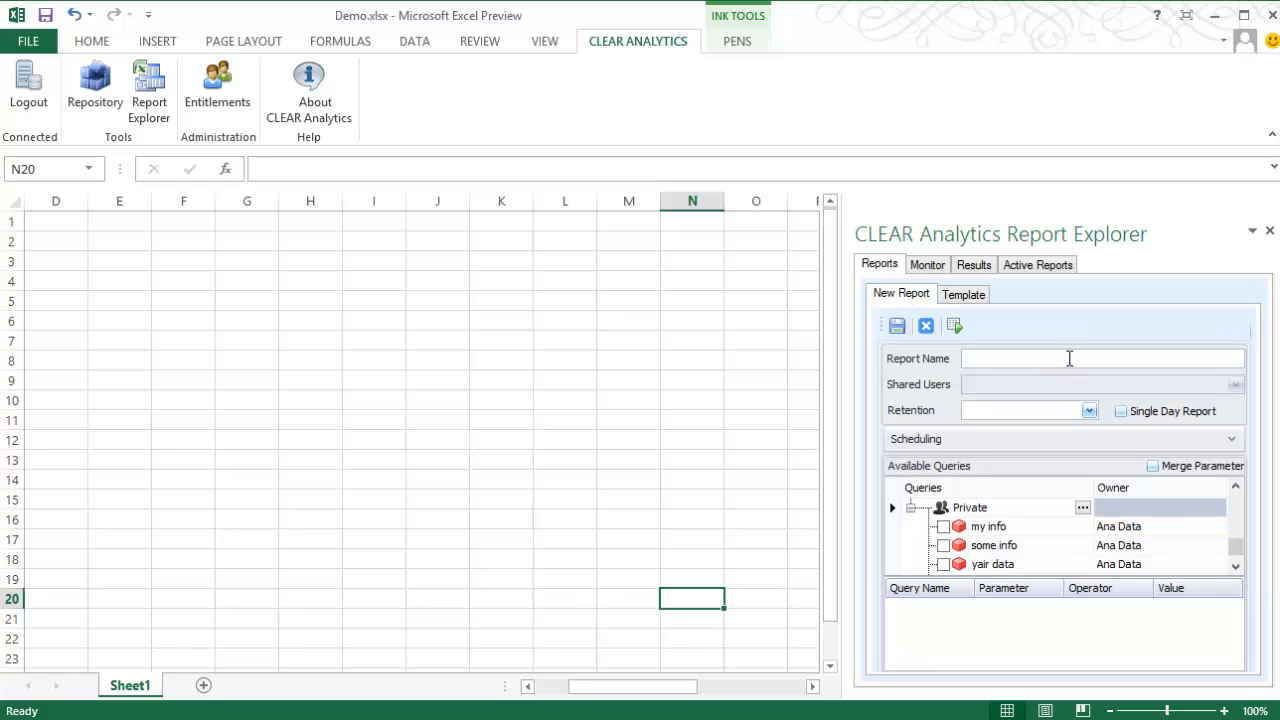
Step: Name the new report "A Clear Analytics Dashboard"
left_click(1069, 358)
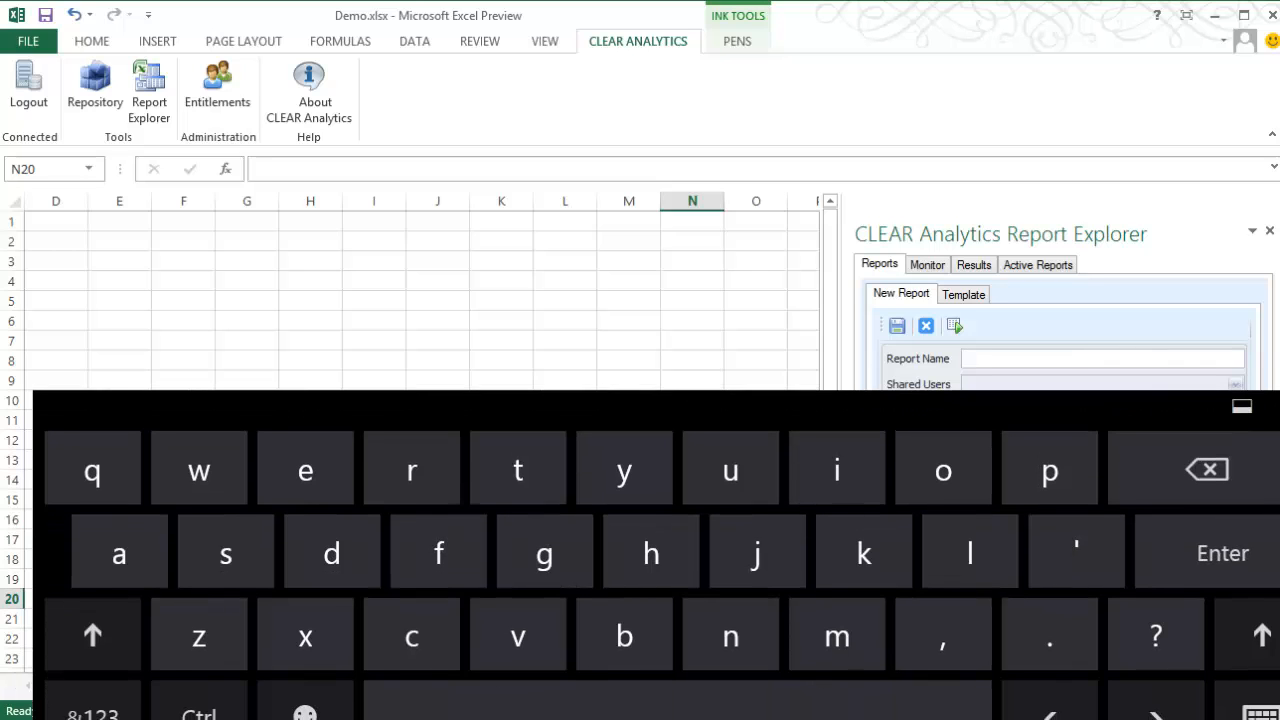
type("A Clear Analytics")
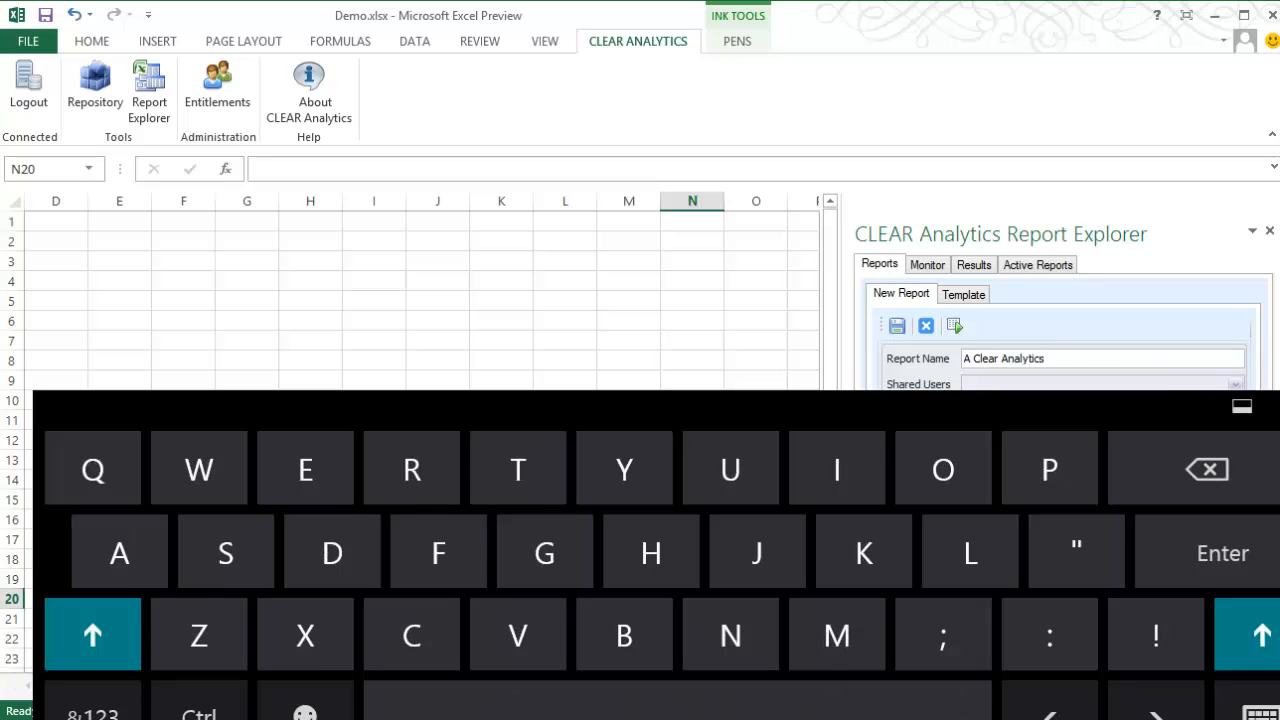
type(" Dashboard")
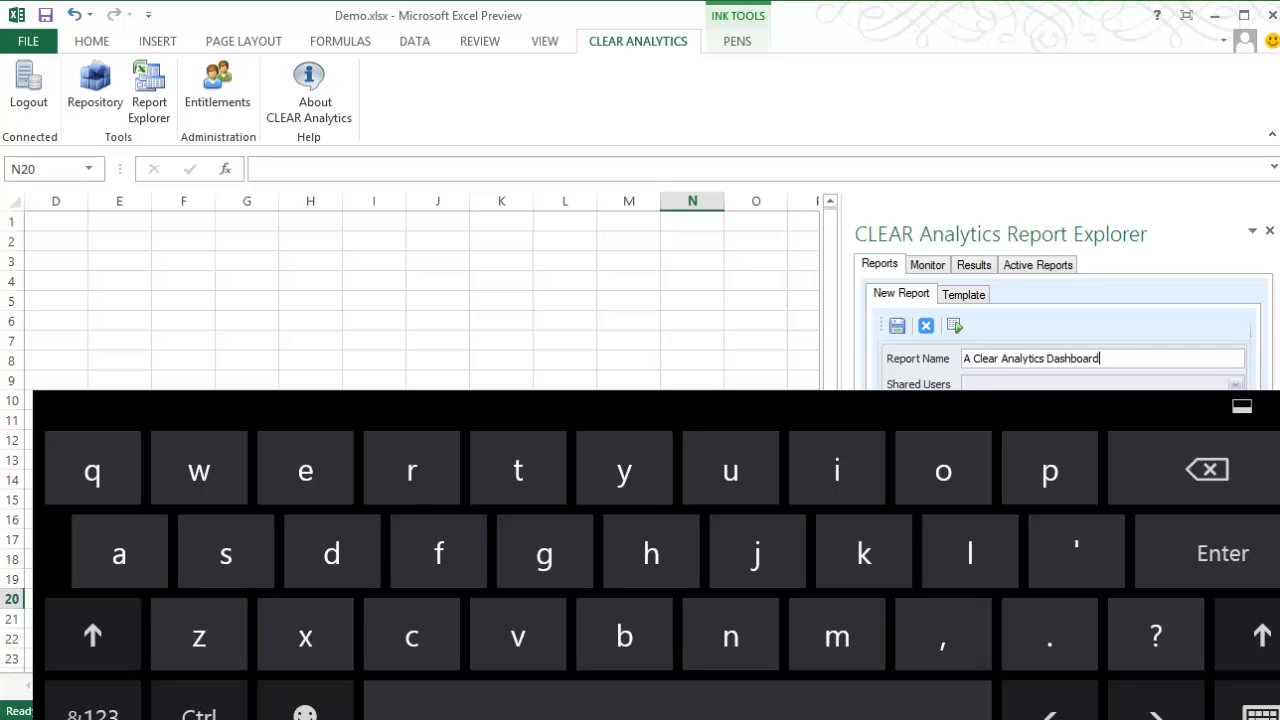
left_click(1277, 407)
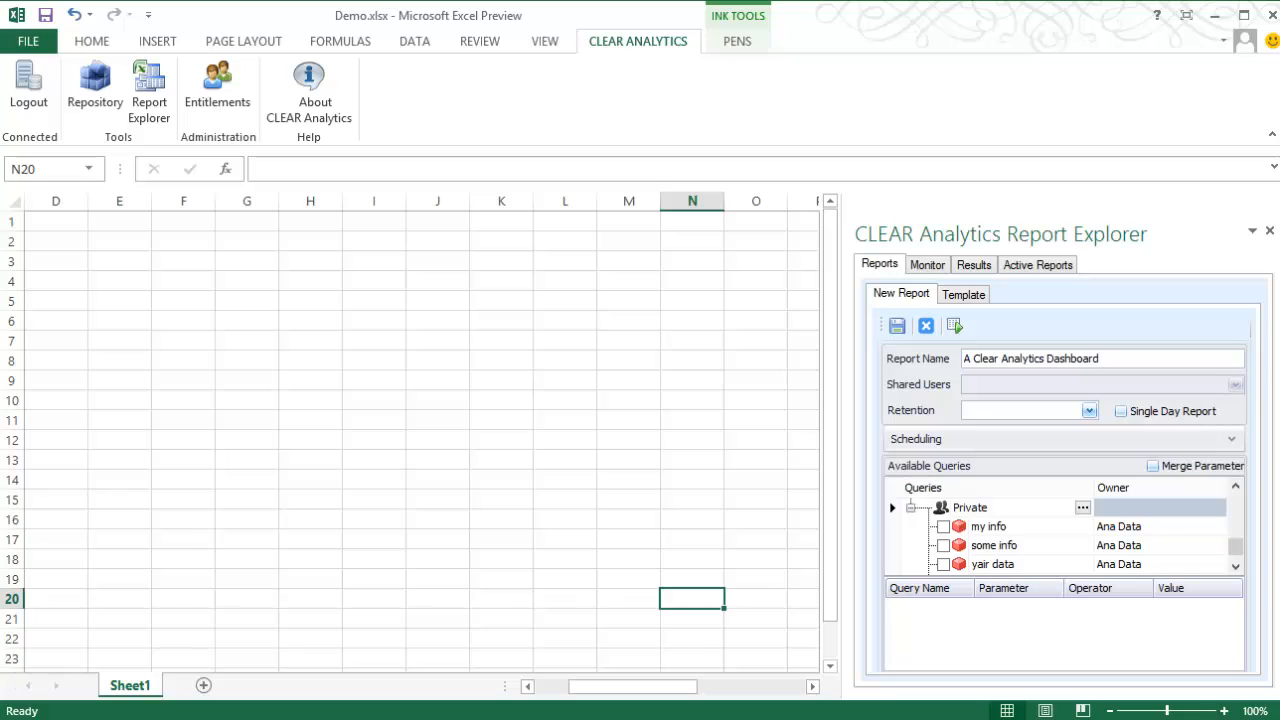
Step: Include the Balance Sheet, Valuation Summary, Trial Balance, Securities Cost, Profit Loss and Fund Summary queries in the report
left_click_drag(1236, 549, 1237, 517)
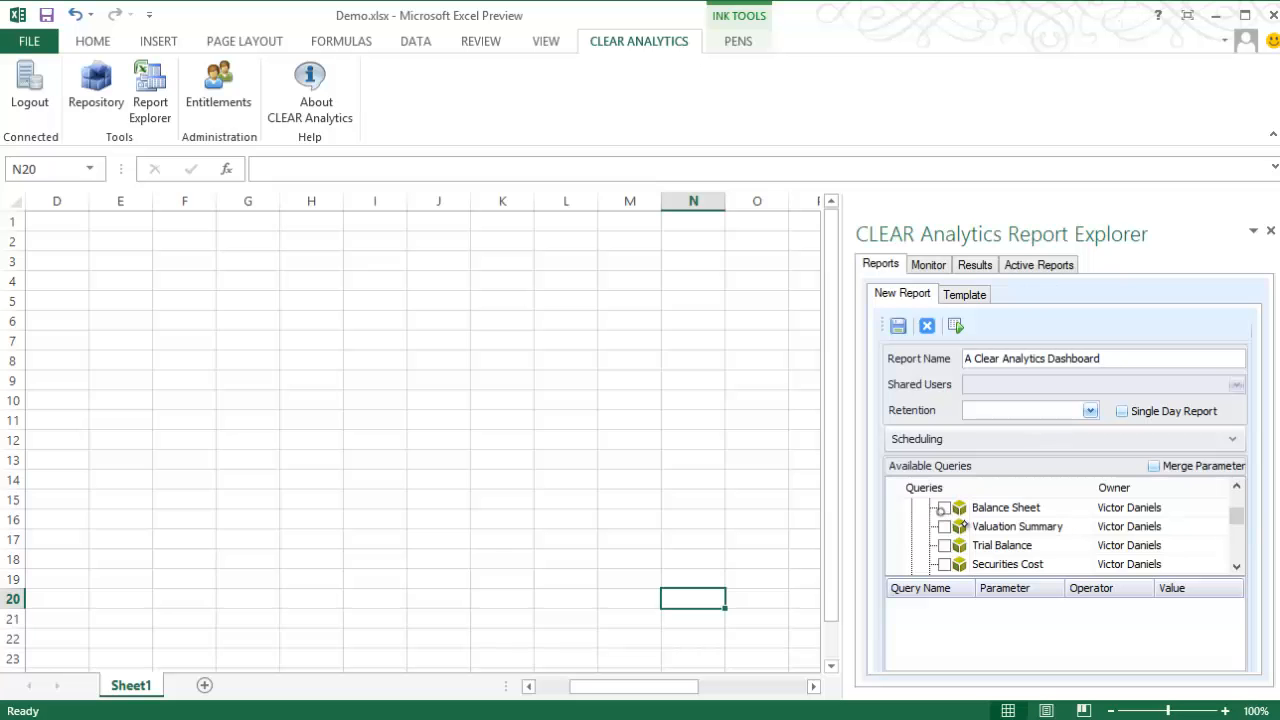
left_click(942, 508)
left_click(944, 526)
left_click(945, 545)
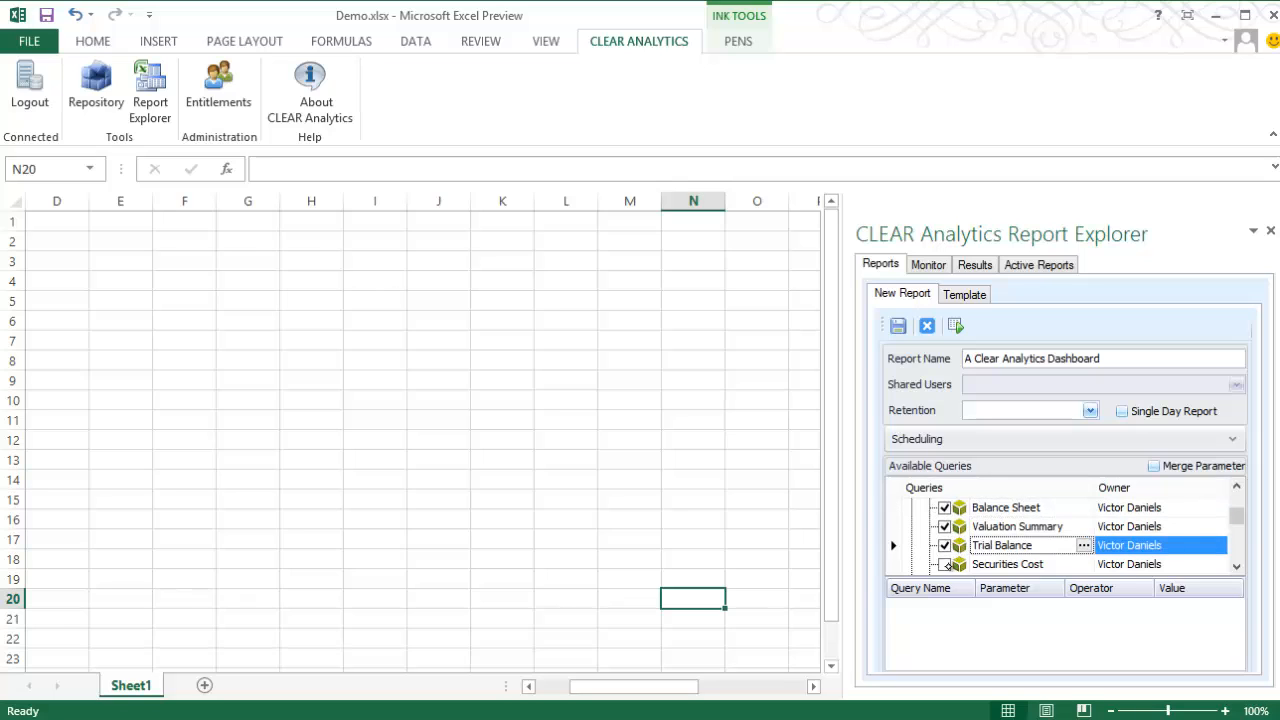
left_click(945, 564)
left_click(1236, 568)
left_click(1236, 568)
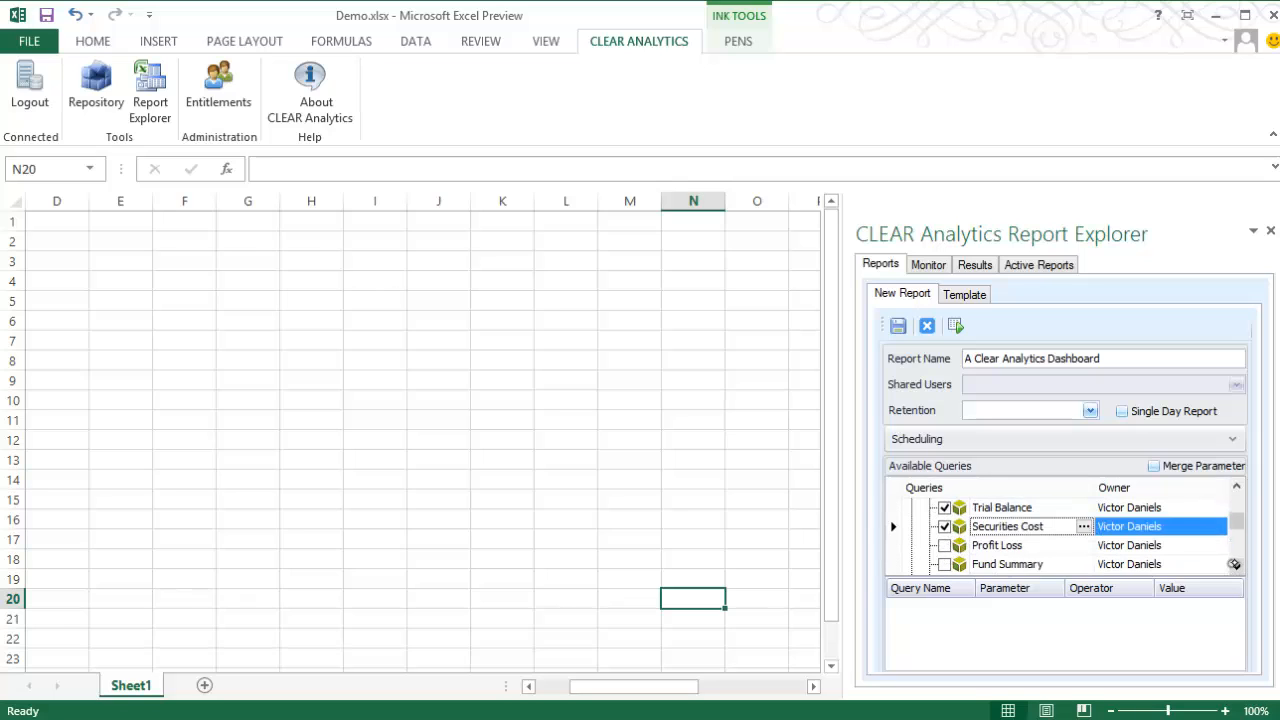
left_click(1236, 568)
left_click(944, 526)
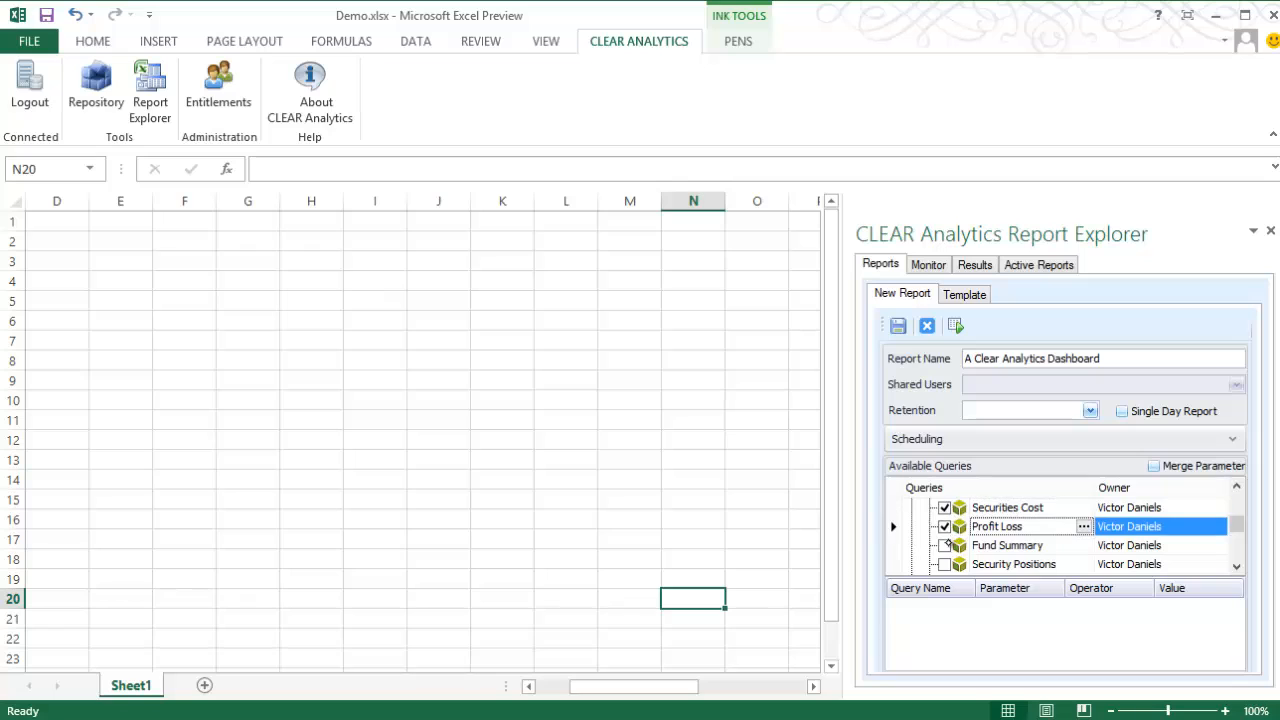
left_click(944, 545)
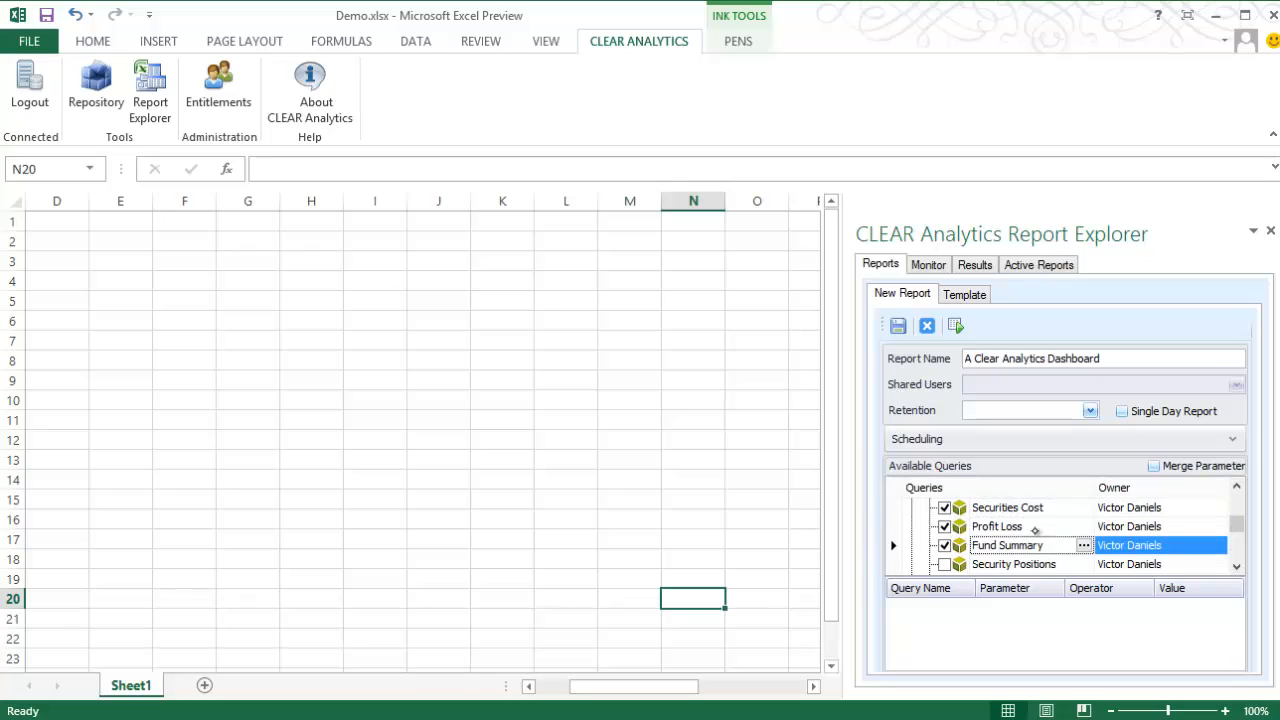
Step: Save and execute the report with a standard run date of June 4, 2012
left_click(957, 326)
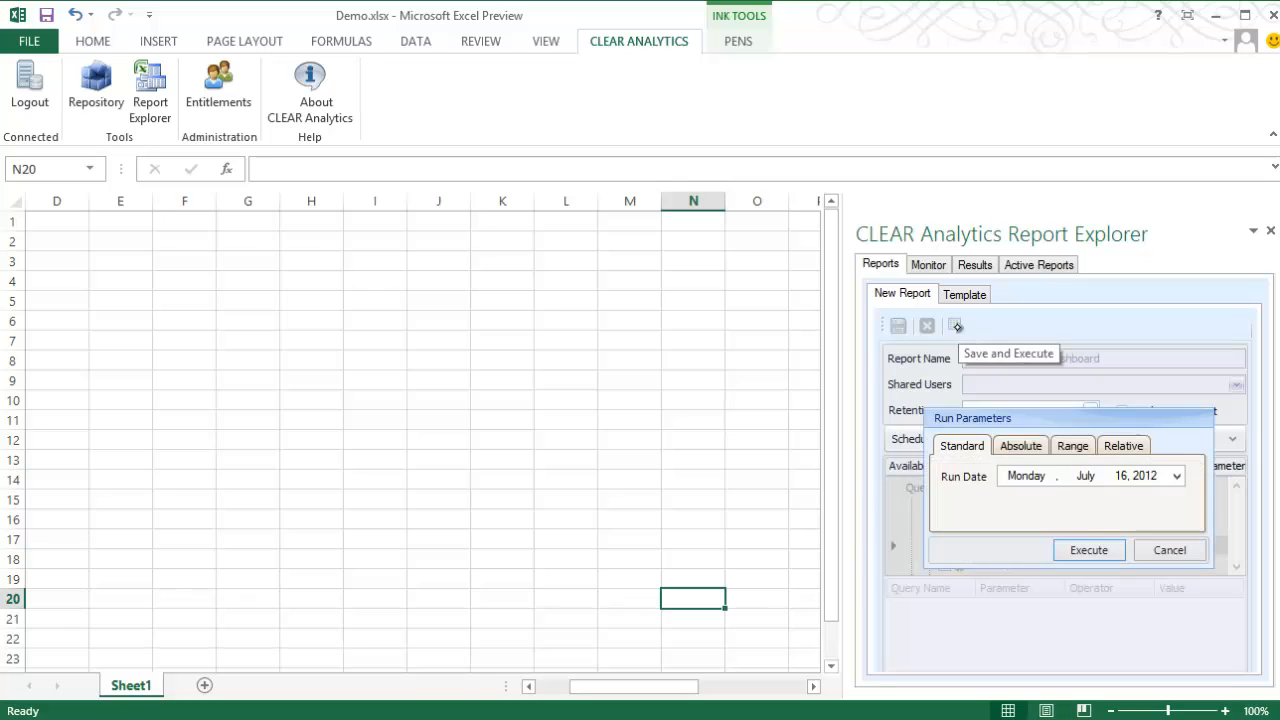
left_click(1177, 476)
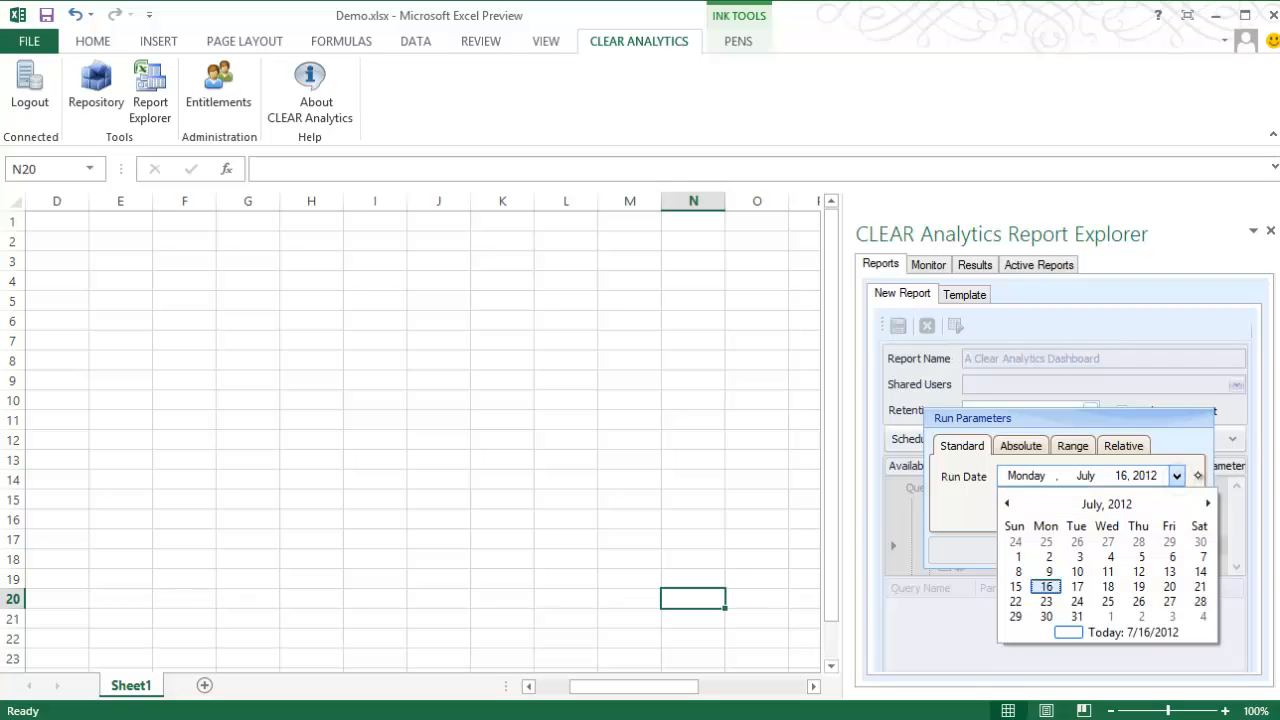
left_click(1012, 503)
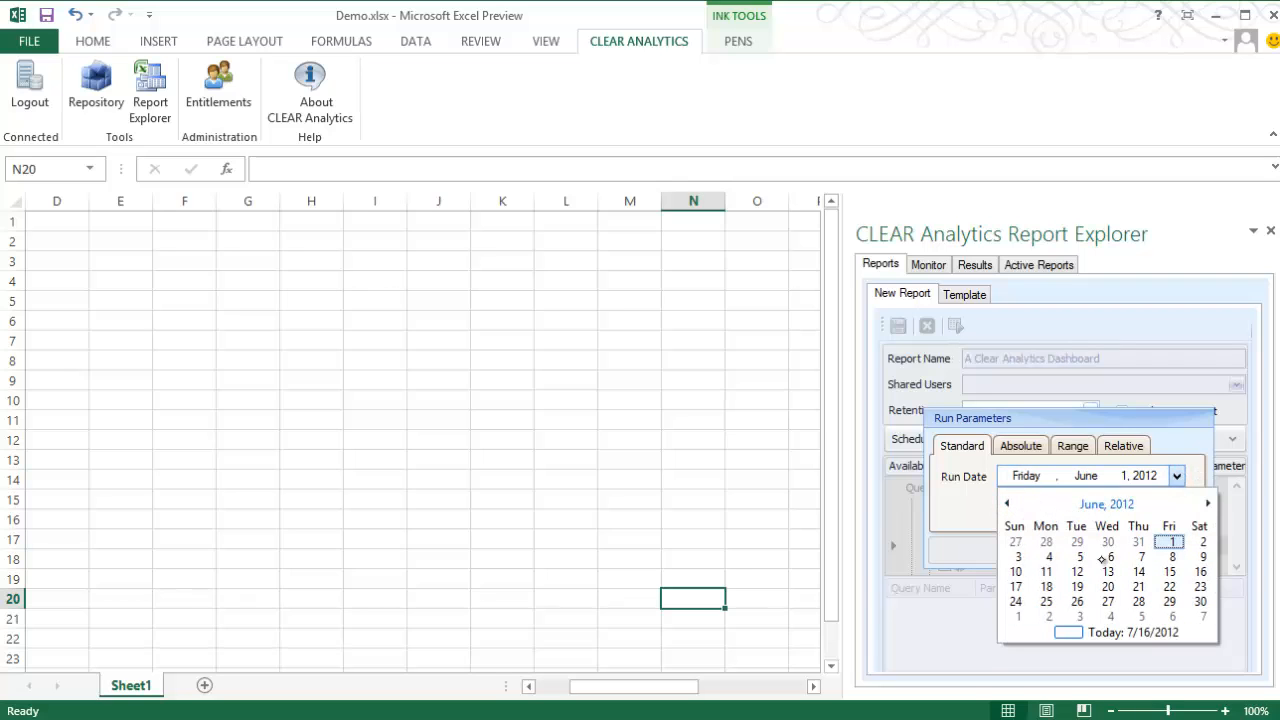
left_click(1049, 559)
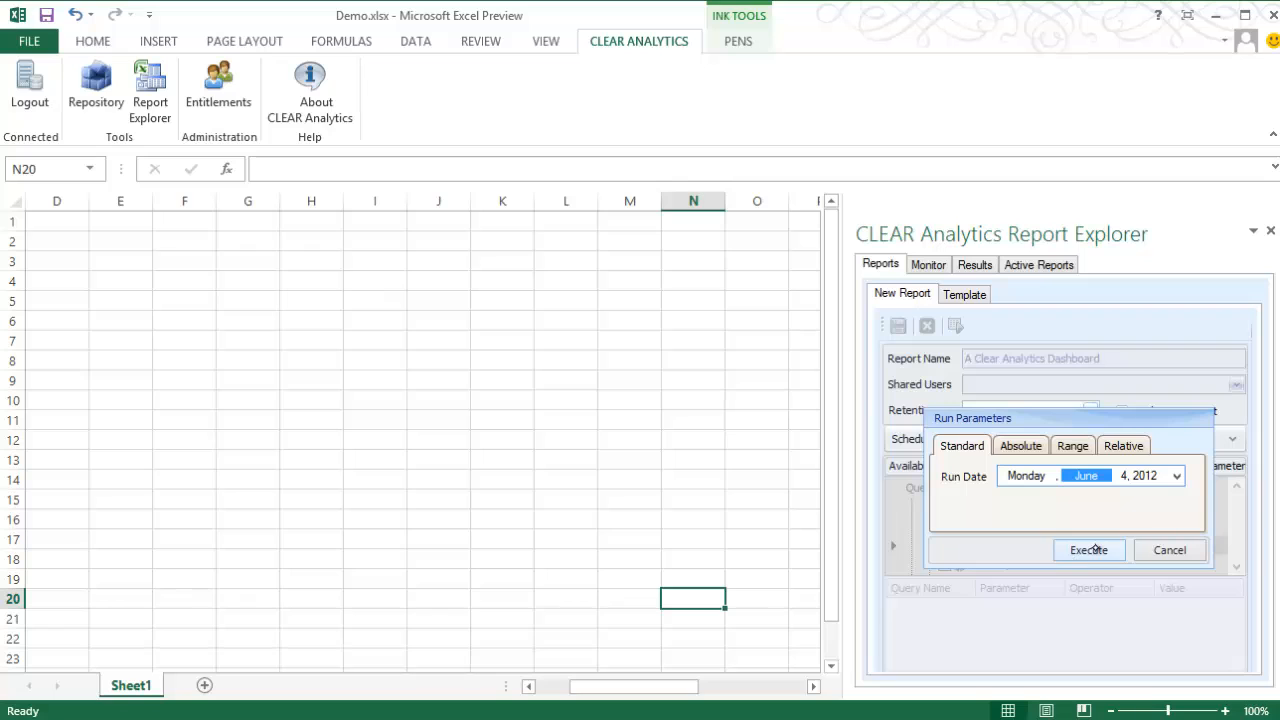
left_click(1089, 550)
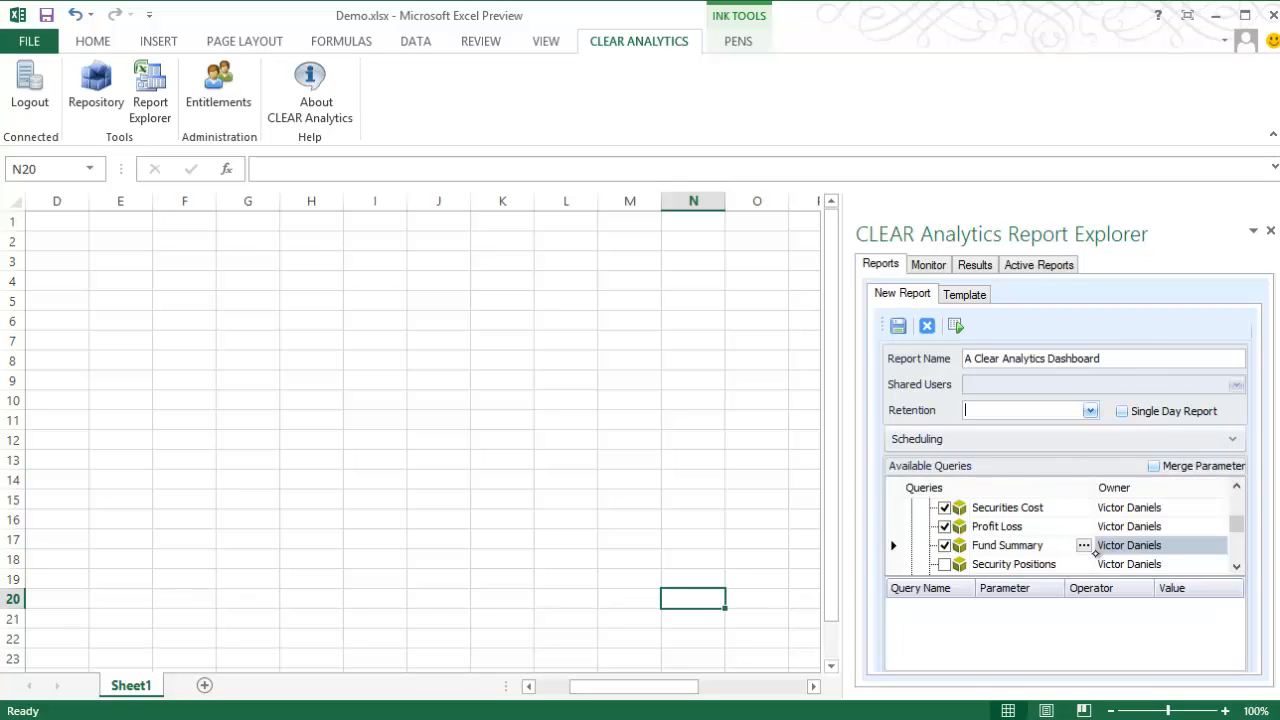
Step: Open the Sales template for the dashboard report
left_click(975, 295)
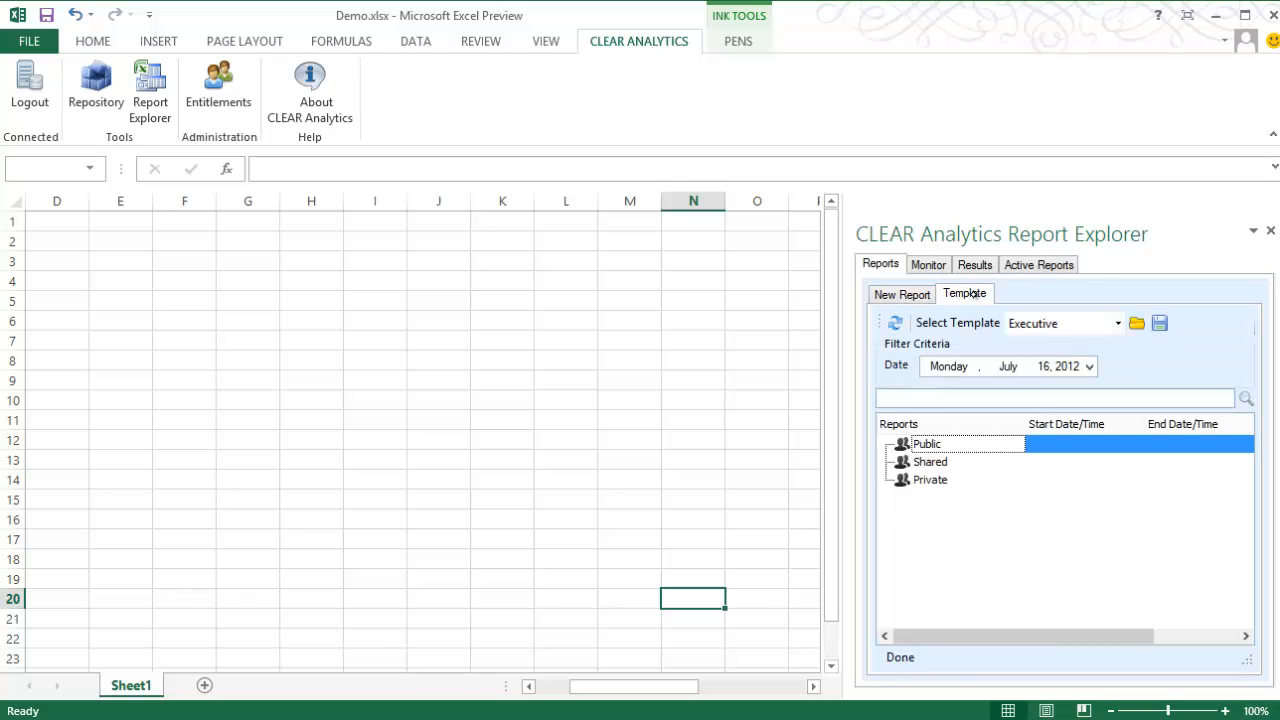
left_click(1118, 323)
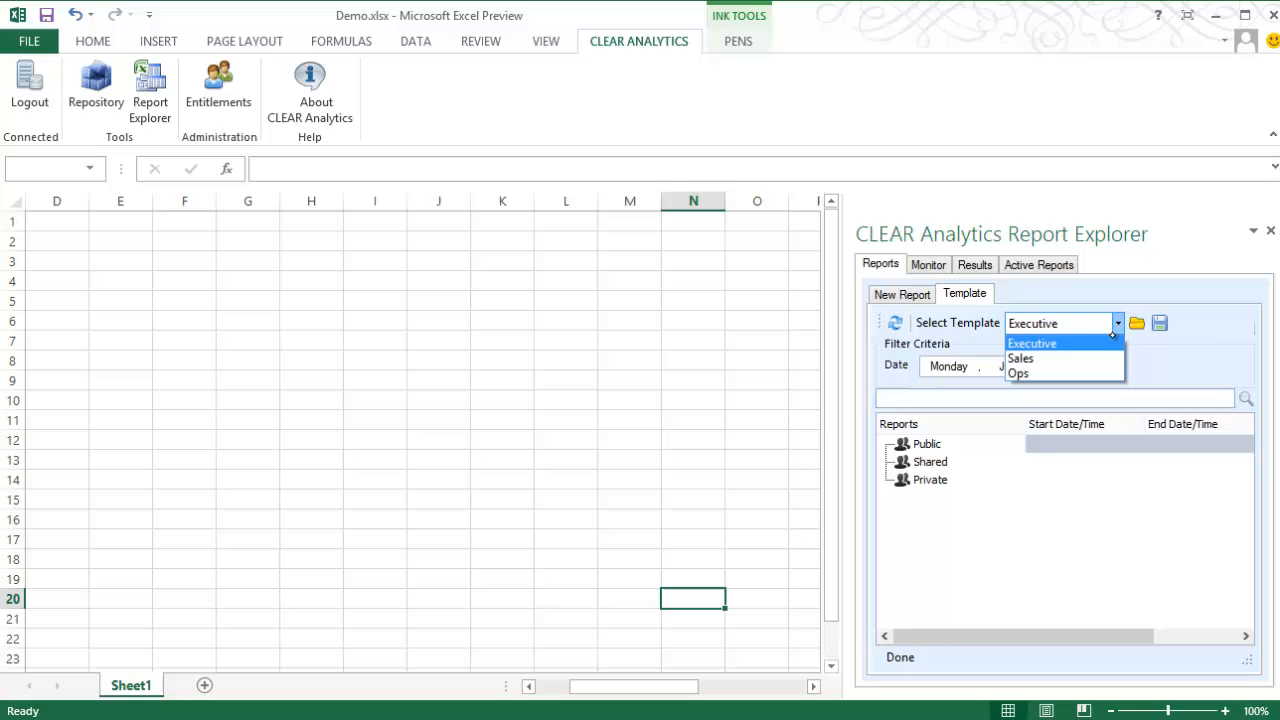
left_click(1029, 358)
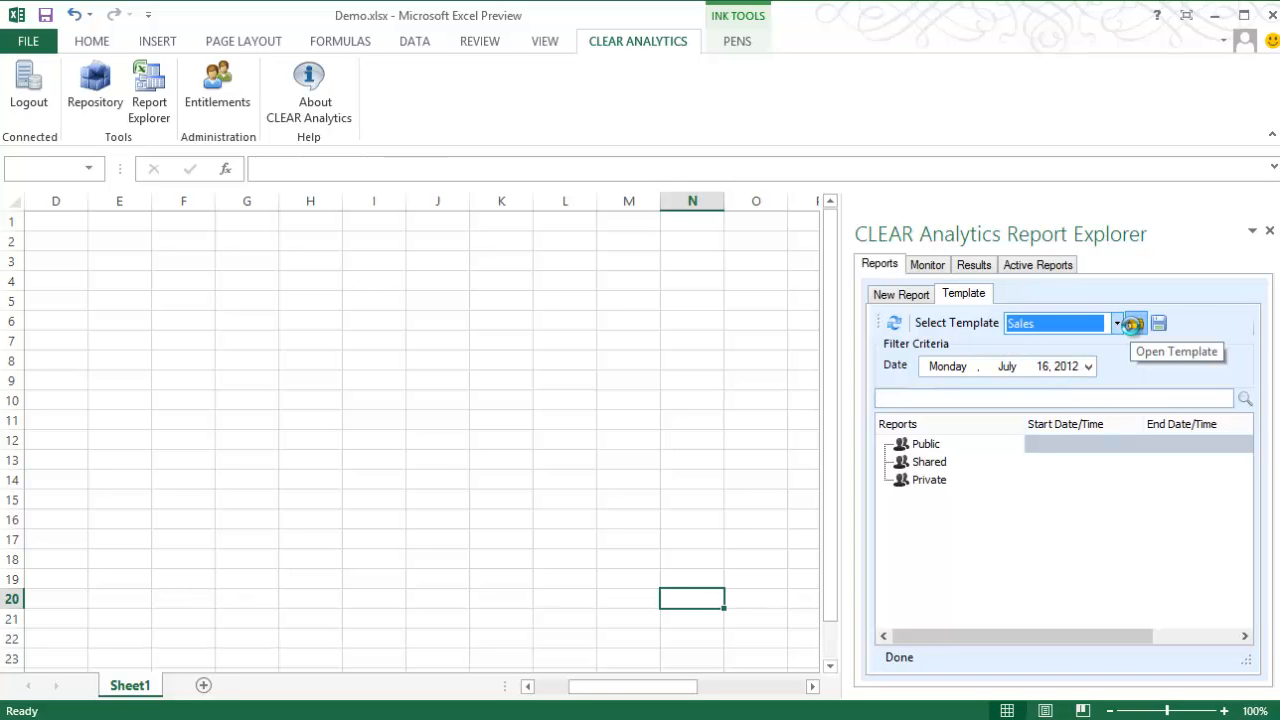
left_click(1133, 323)
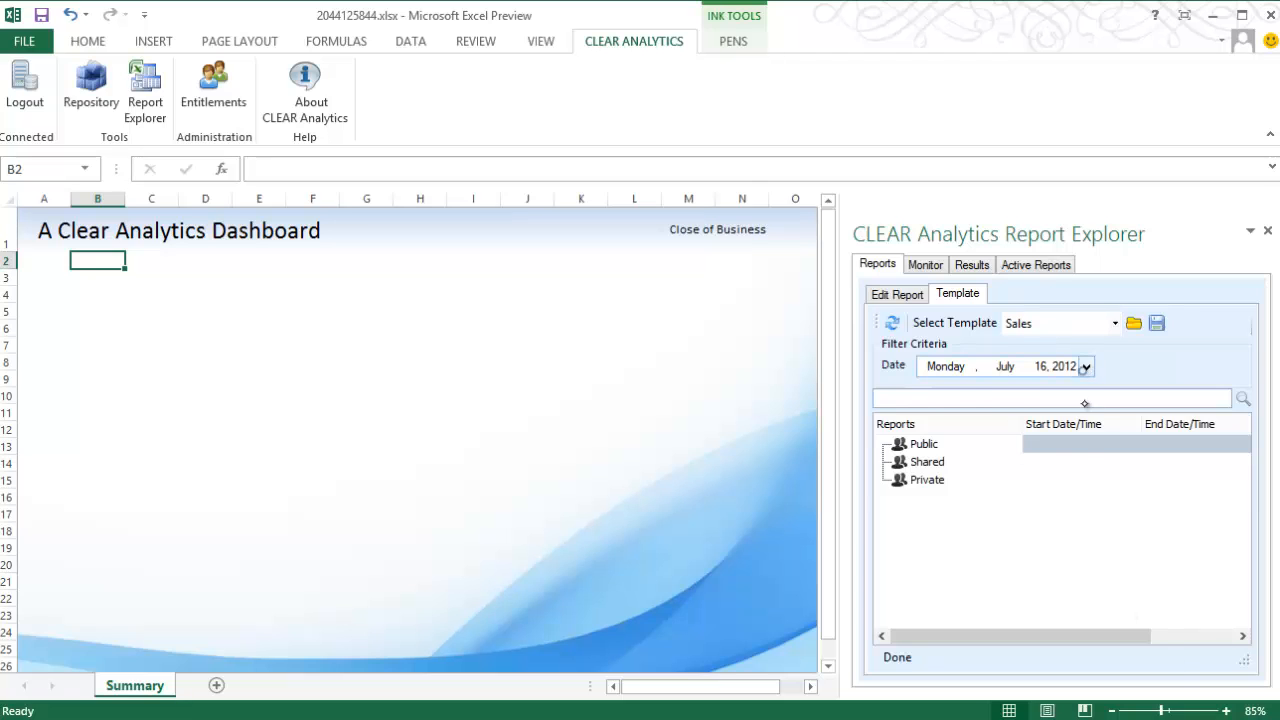
Step: Filter the template's available reports by the date June 4, 2012
left_click(1085, 367)
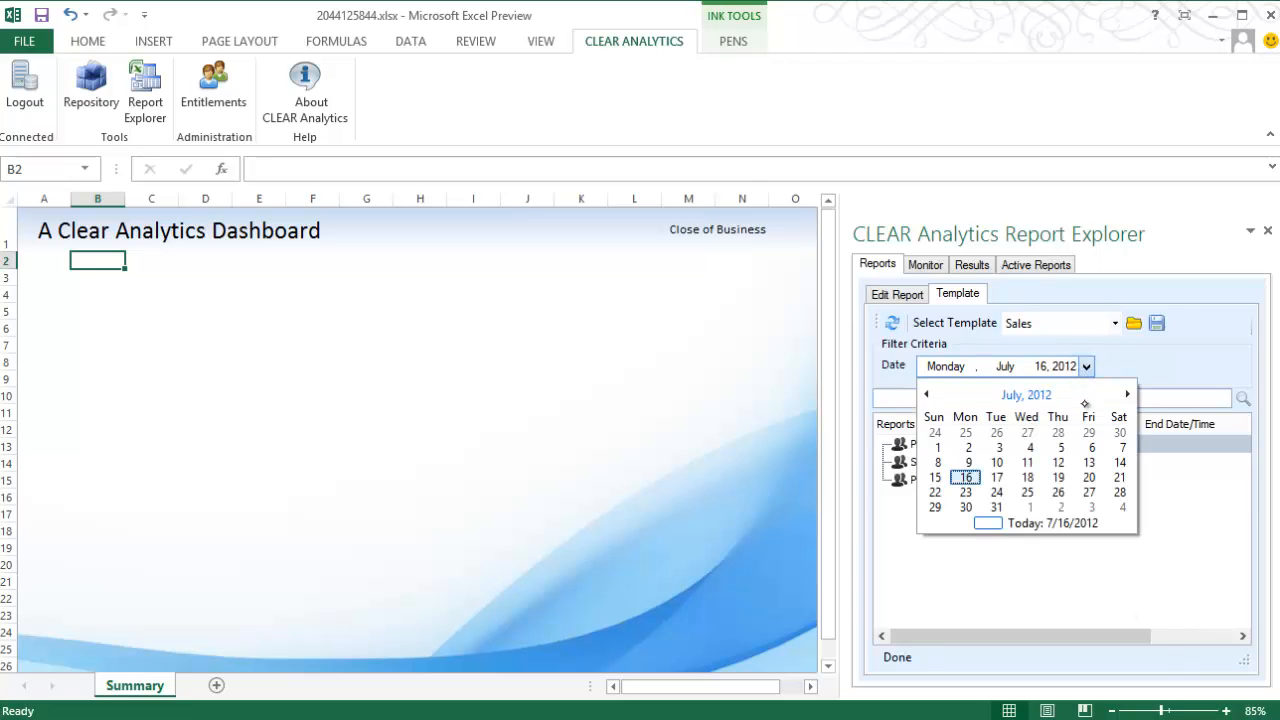
left_click(929, 396)
left_click(966, 448)
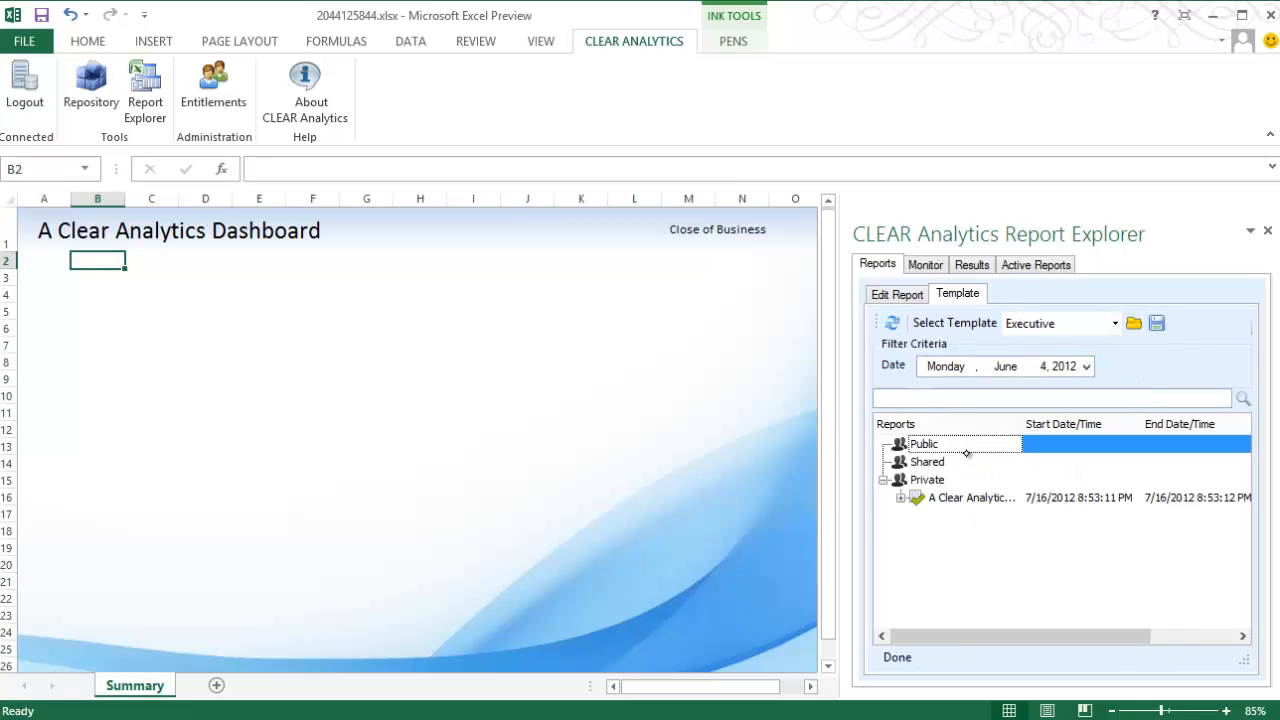
Step: Insert the Profit Loss query's chart from the A Clear Analytics Dashboard report onto the Summary sheet around cell B3
left_click_drag(1020, 424, 1084, 424)
left_click(901, 497)
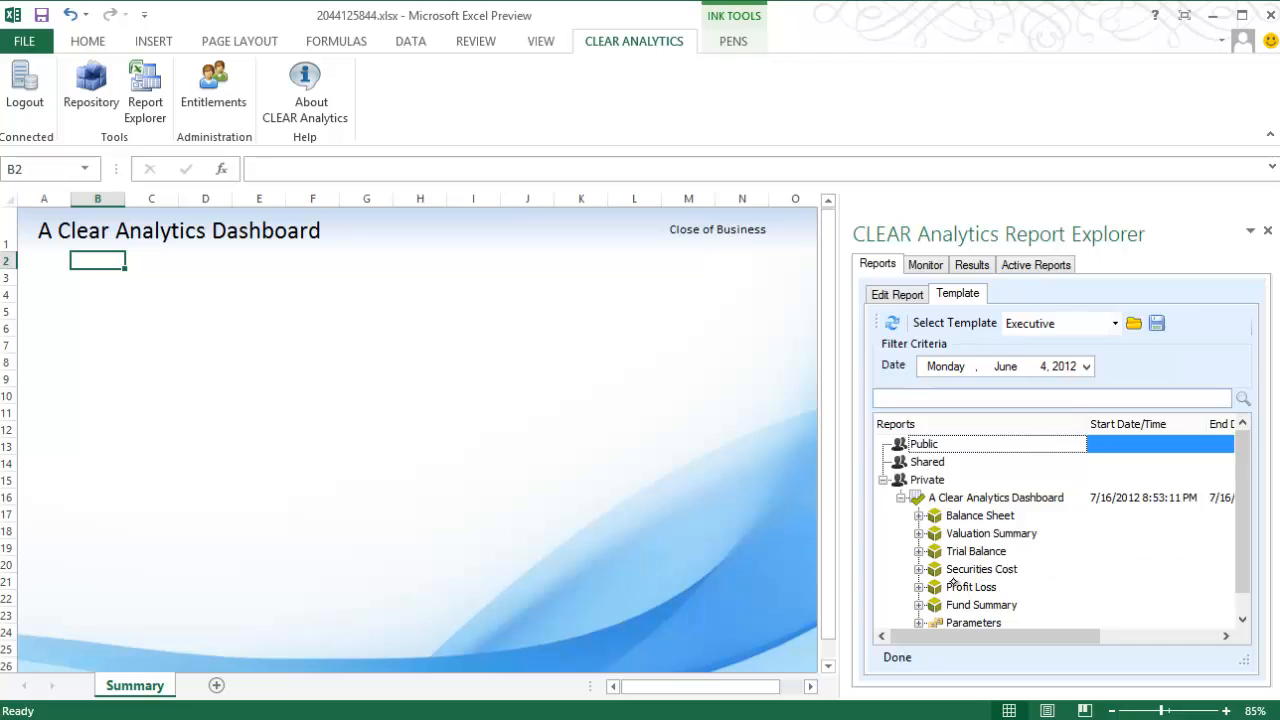
left_click(919, 587)
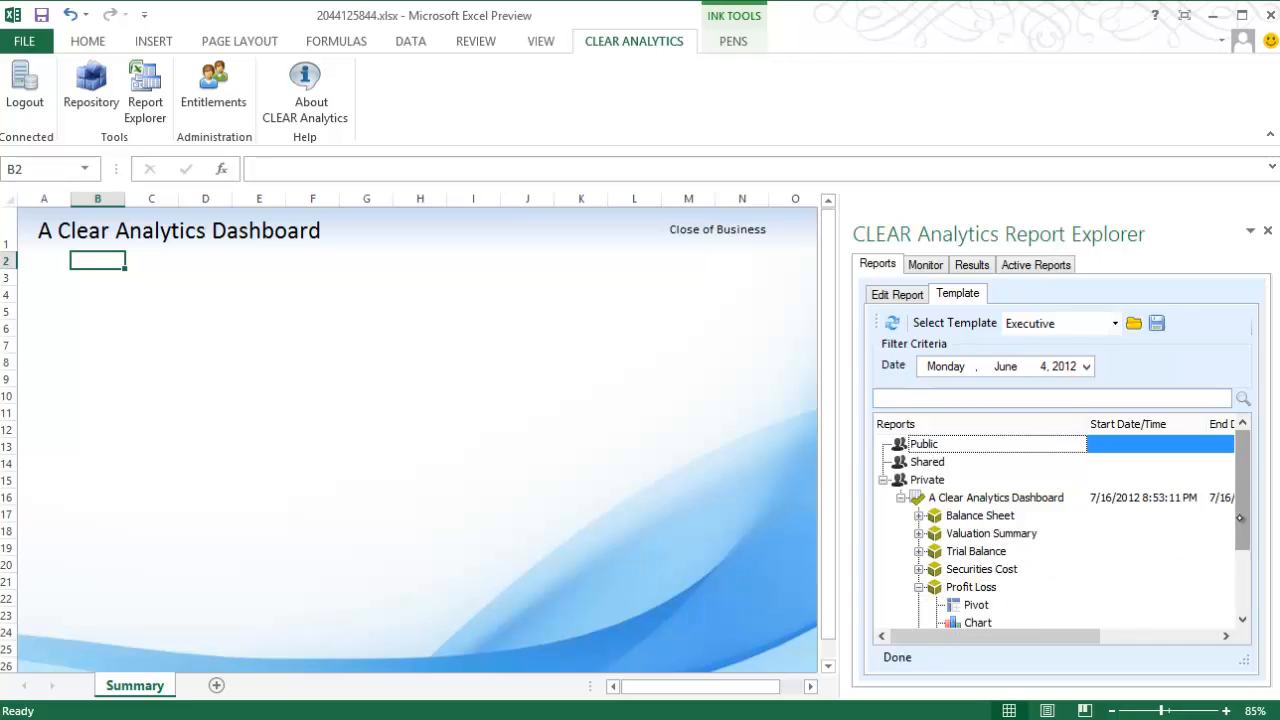
scroll(1238, 544, "down", 1)
scroll(1238, 544, "down", 1)
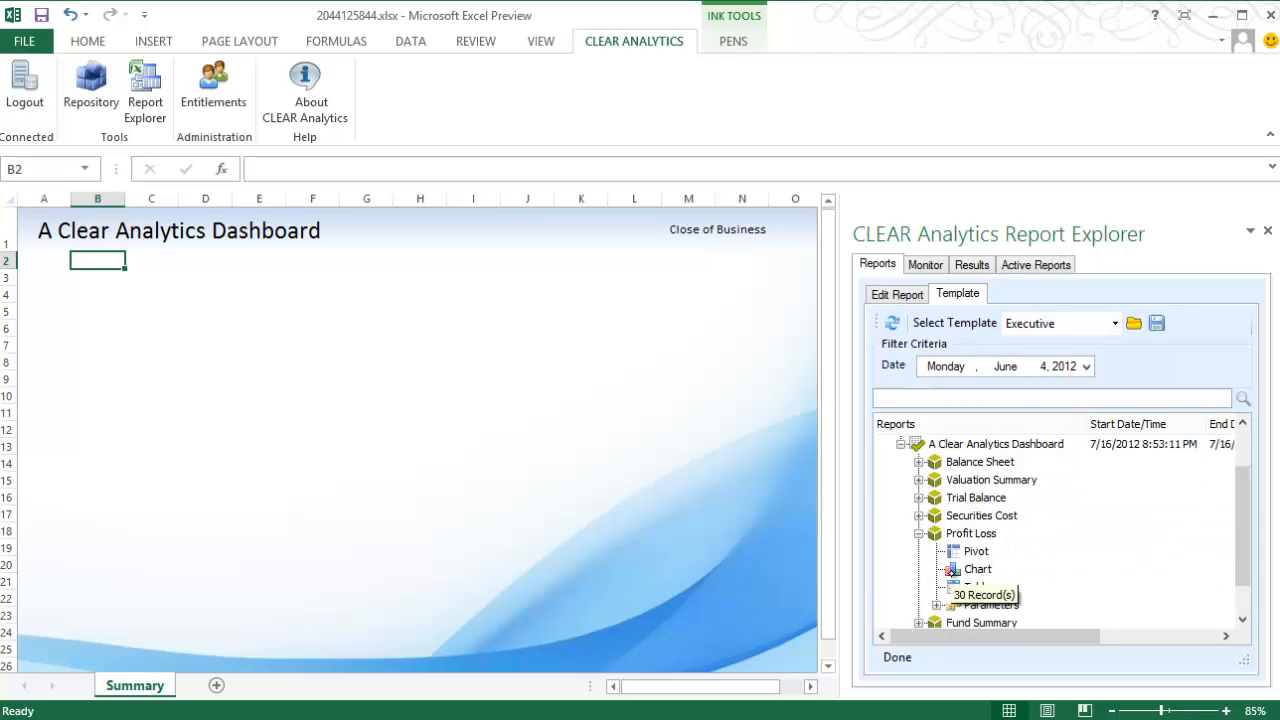
left_click_drag(952, 571, 86, 276)
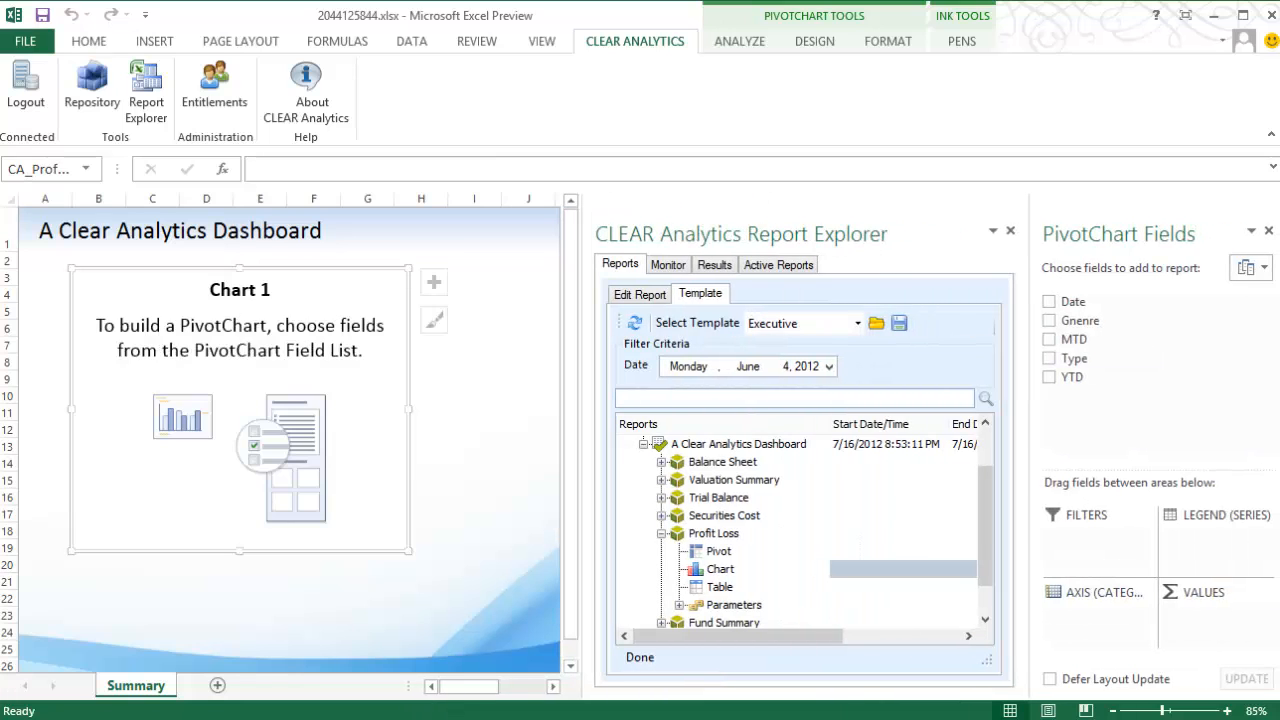
Step: Use Gnenre as the Profit Loss chart's axis with MTD and YTD as values, and apply the pale pastel pie style
left_click_drag(1080, 320, 1092, 618)
left_click_drag(1072, 339, 1192, 637)
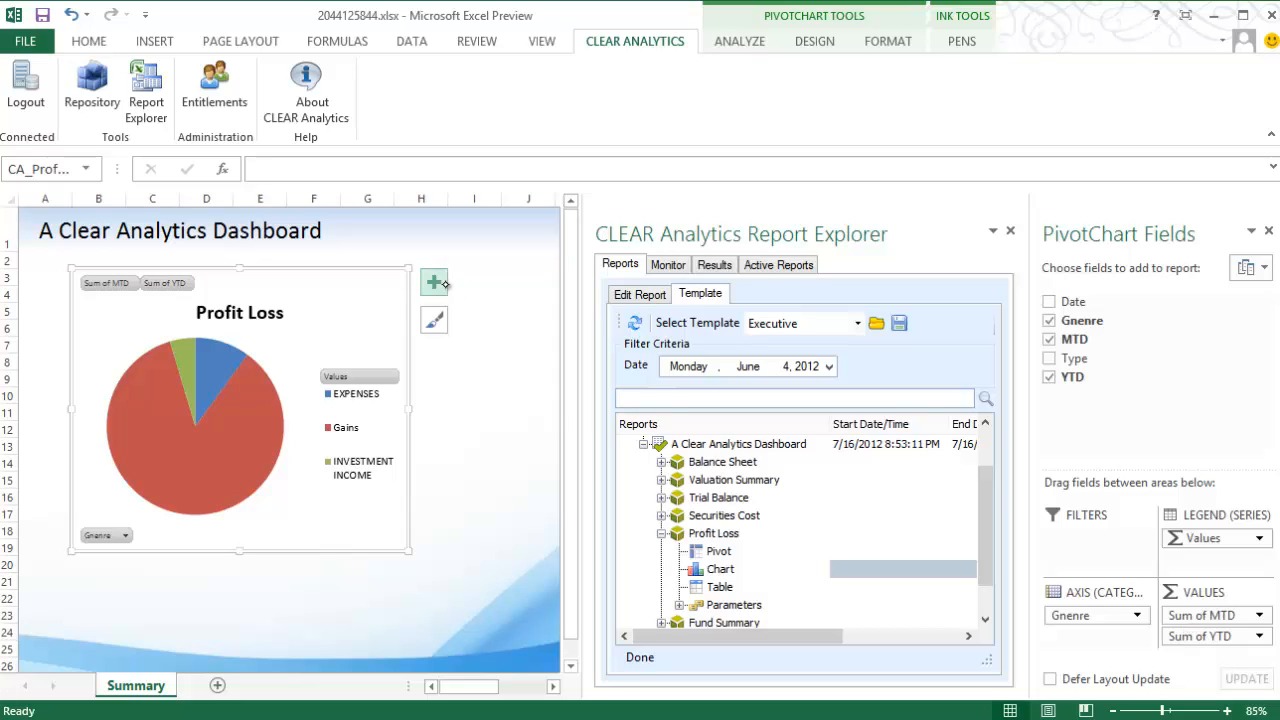
left_click(438, 322)
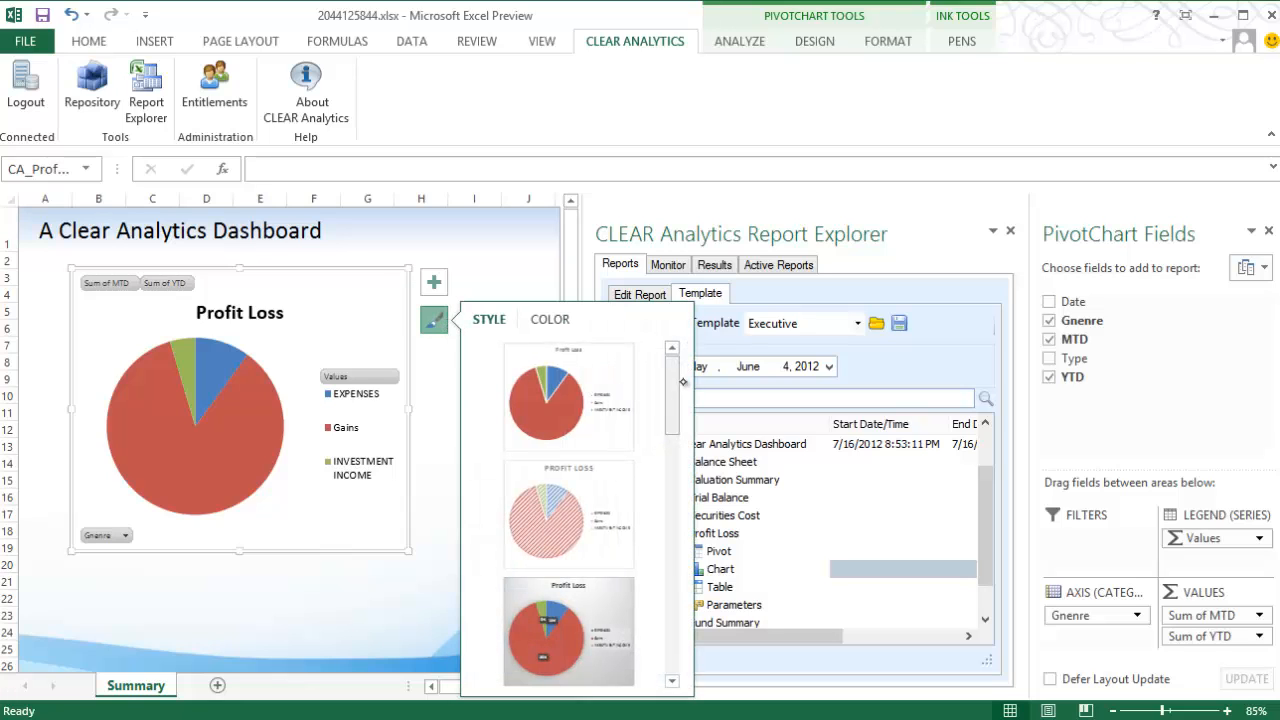
left_click_drag(675, 395, 680, 488)
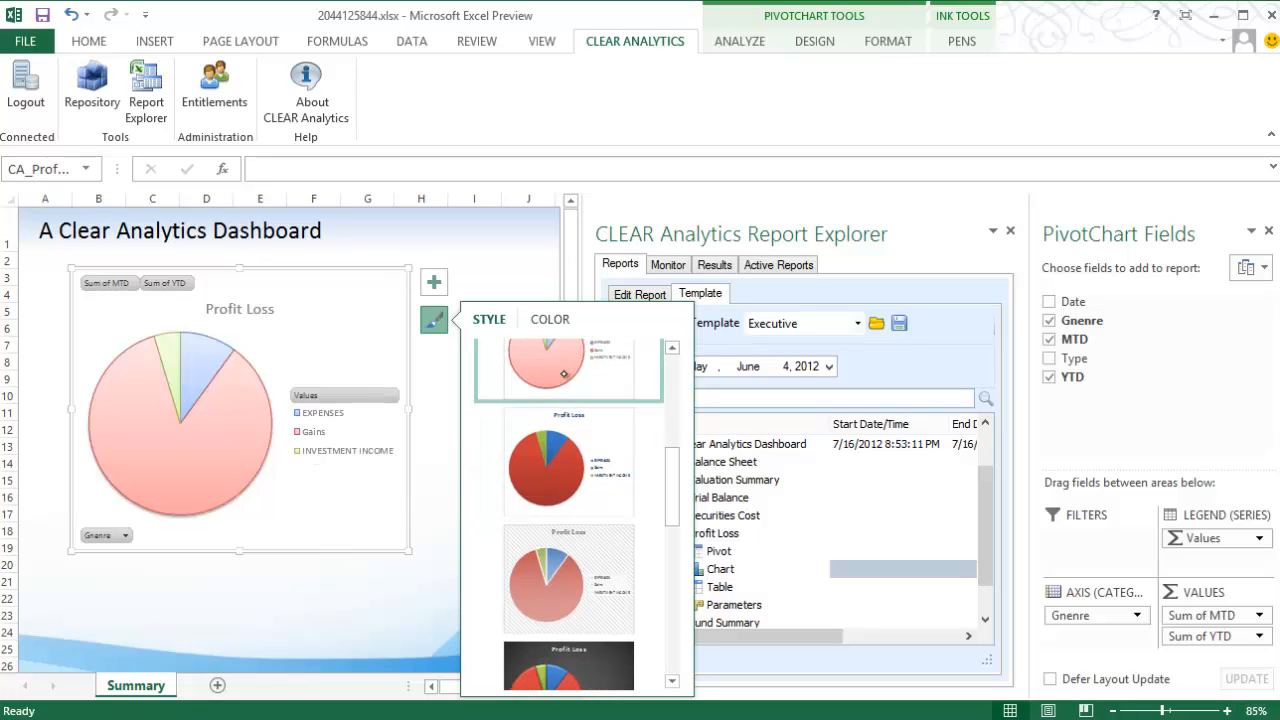
left_click(482, 274)
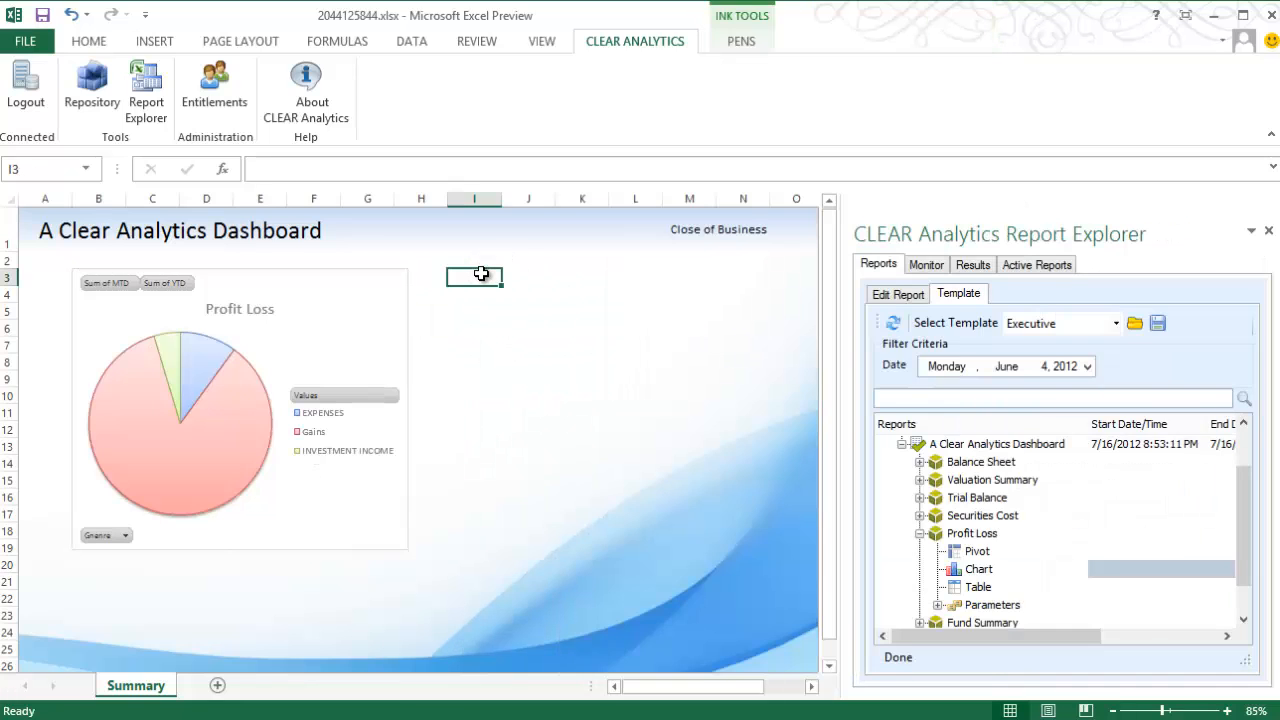
Step: Insert the Balance Sheet query's pivot from the A Clear Analytics Dashboard report onto the Summary sheet at cell I3
left_click(919, 535)
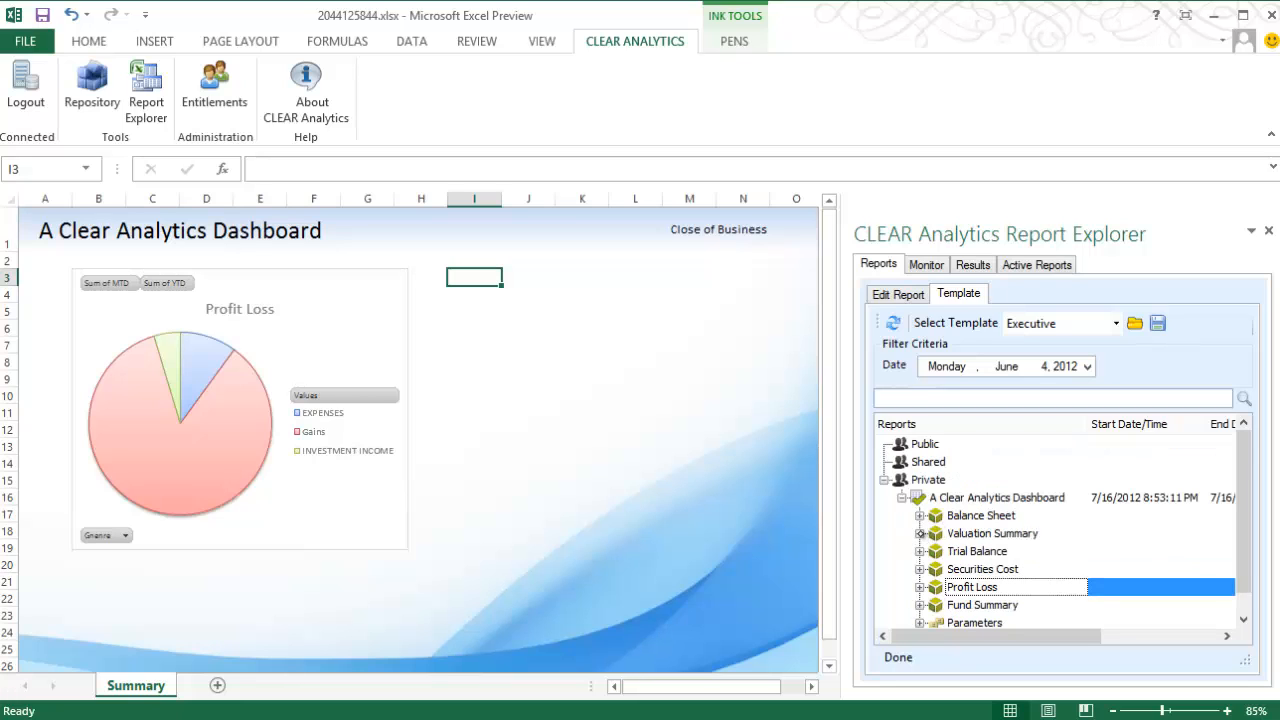
left_click(919, 516)
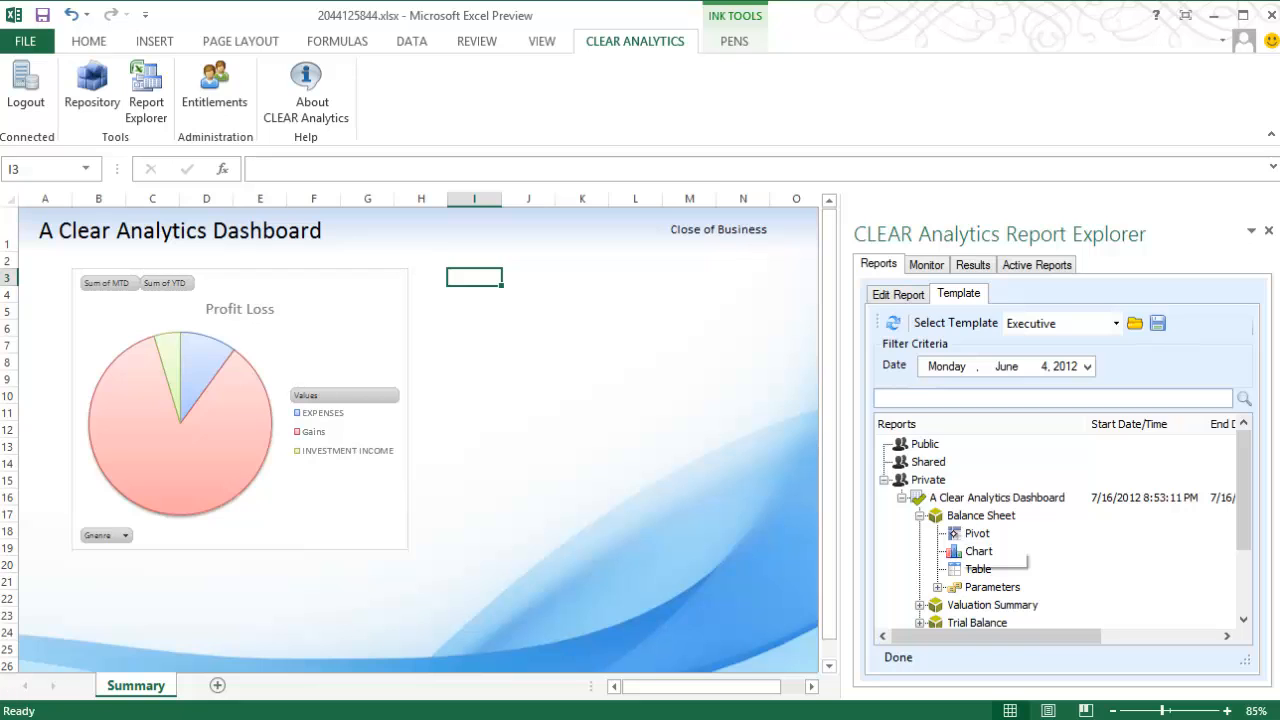
left_click_drag(960, 534, 462, 275)
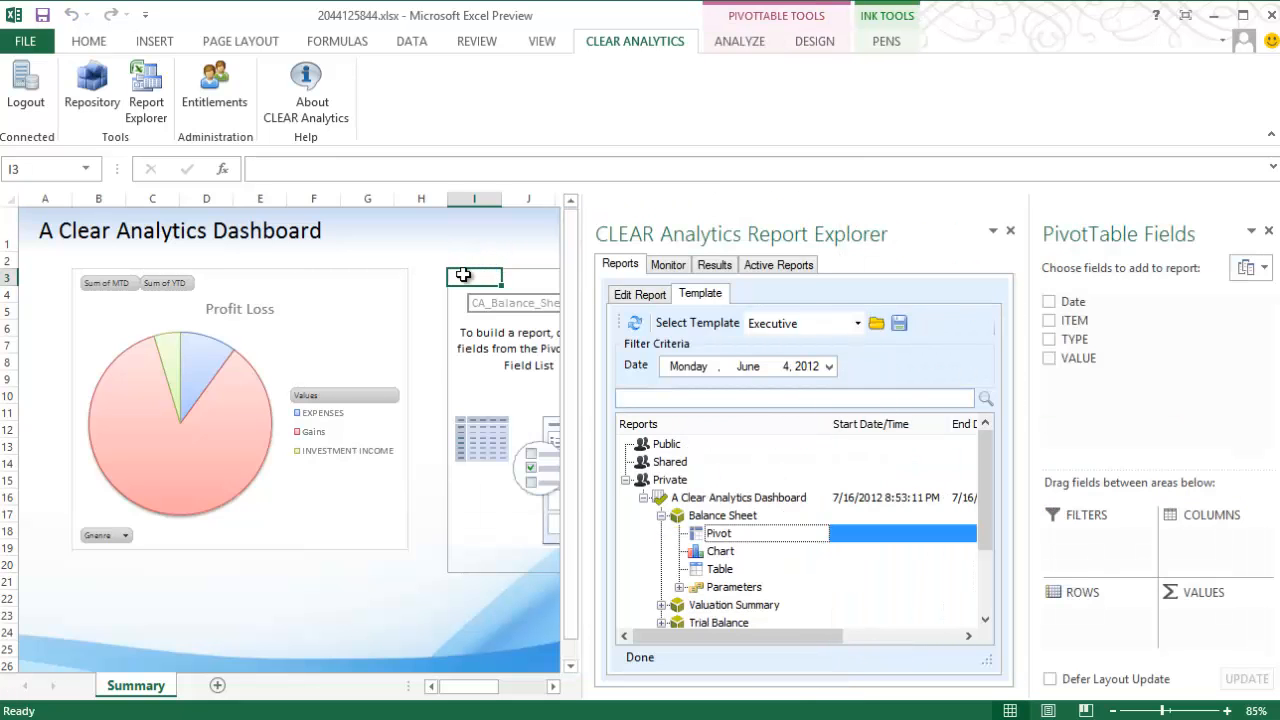
Step: Set up the Balance Sheet pivot with TYPE and ITEM as nested rows and VALUE as summed values, and dismiss its field list
left_click_drag(1086, 357, 1205, 640)
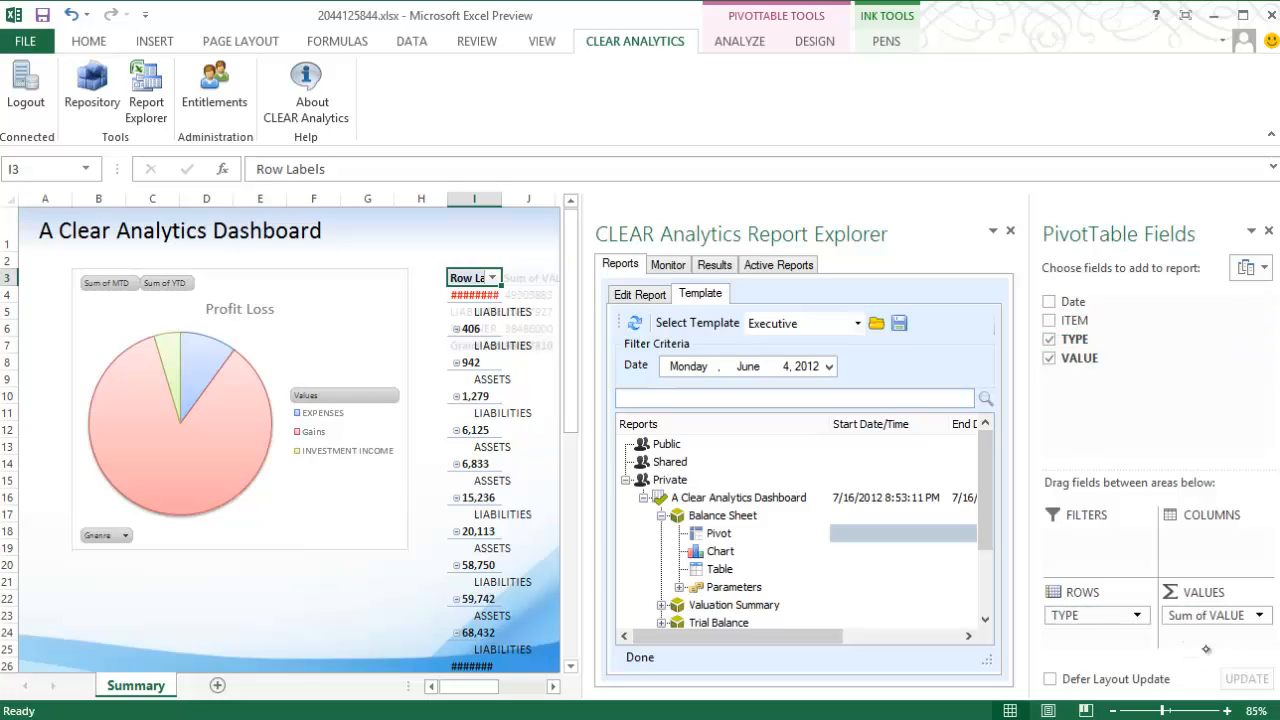
left_click_drag(1080, 321, 1092, 648)
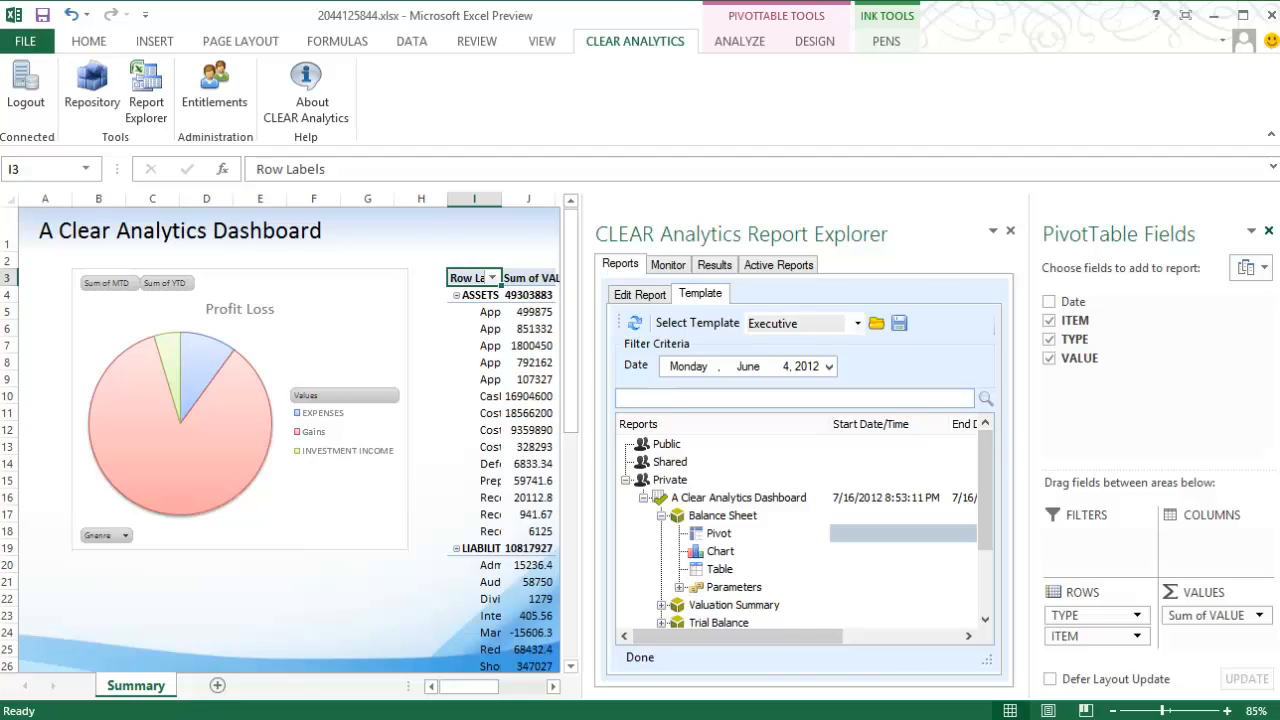
left_click(1269, 231)
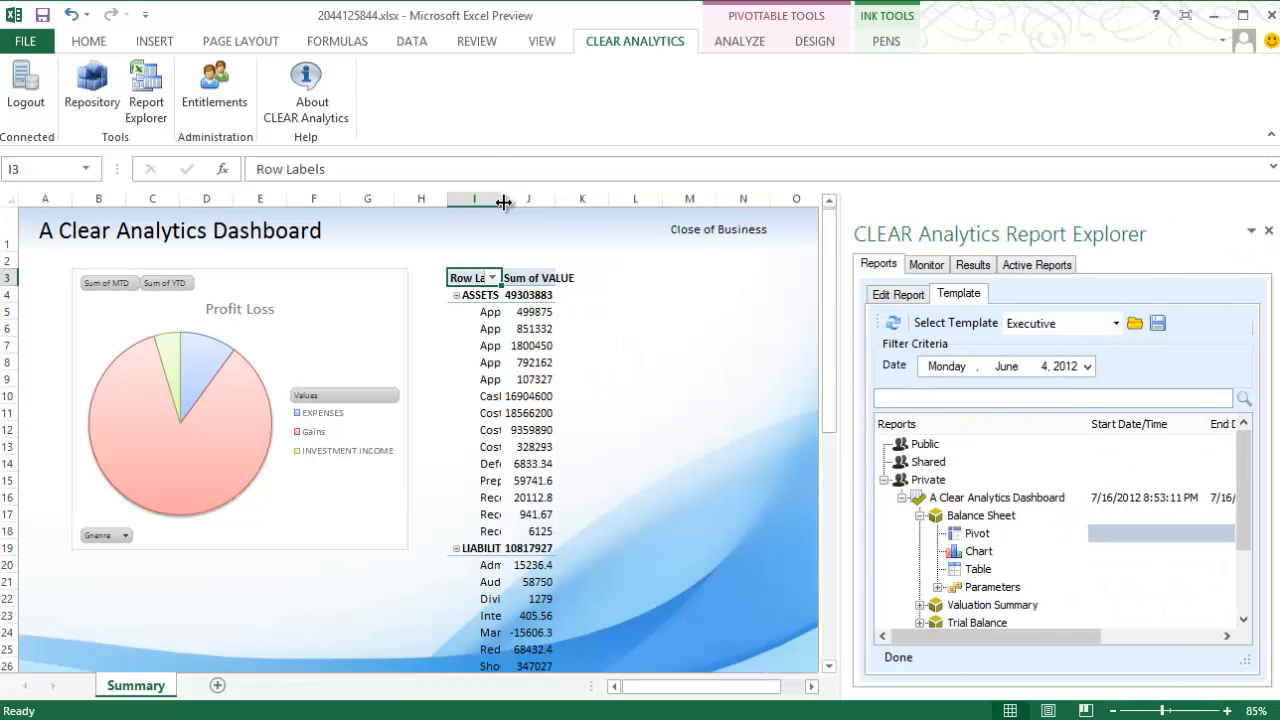
Step: Widen column I to fit the pivot's row labels and collapse the ASSETS group
left_click_drag(501, 199, 720, 196)
left_click_drag(644, 206, 690, 211)
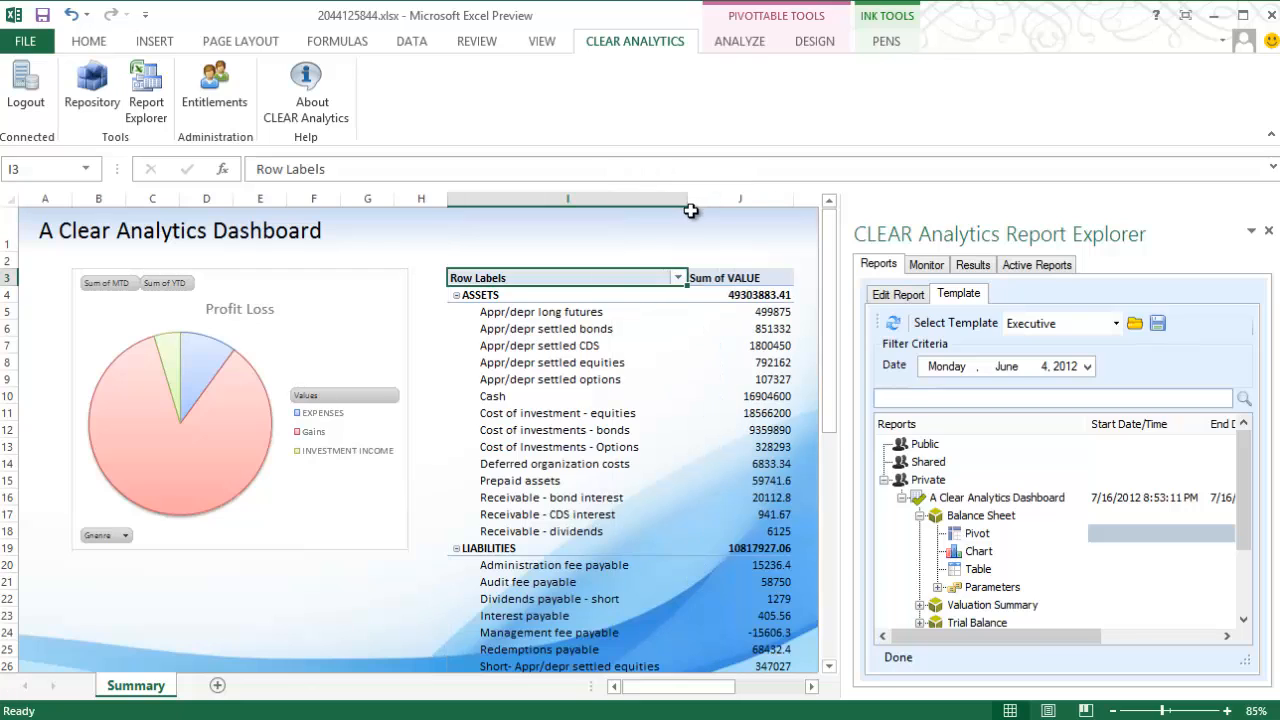
left_click(456, 296)
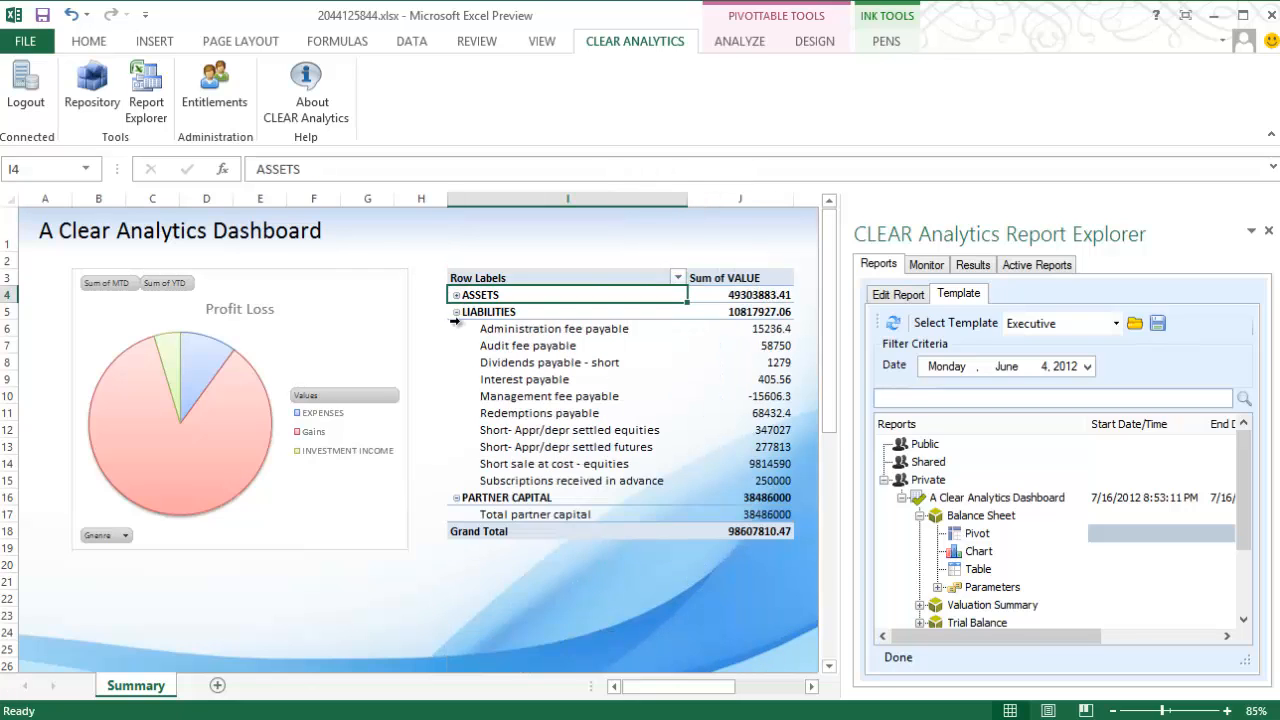
Step: Format the pivot values in J4:J18 with thousands separators and no decimal places
left_click_drag(766, 293, 773, 519)
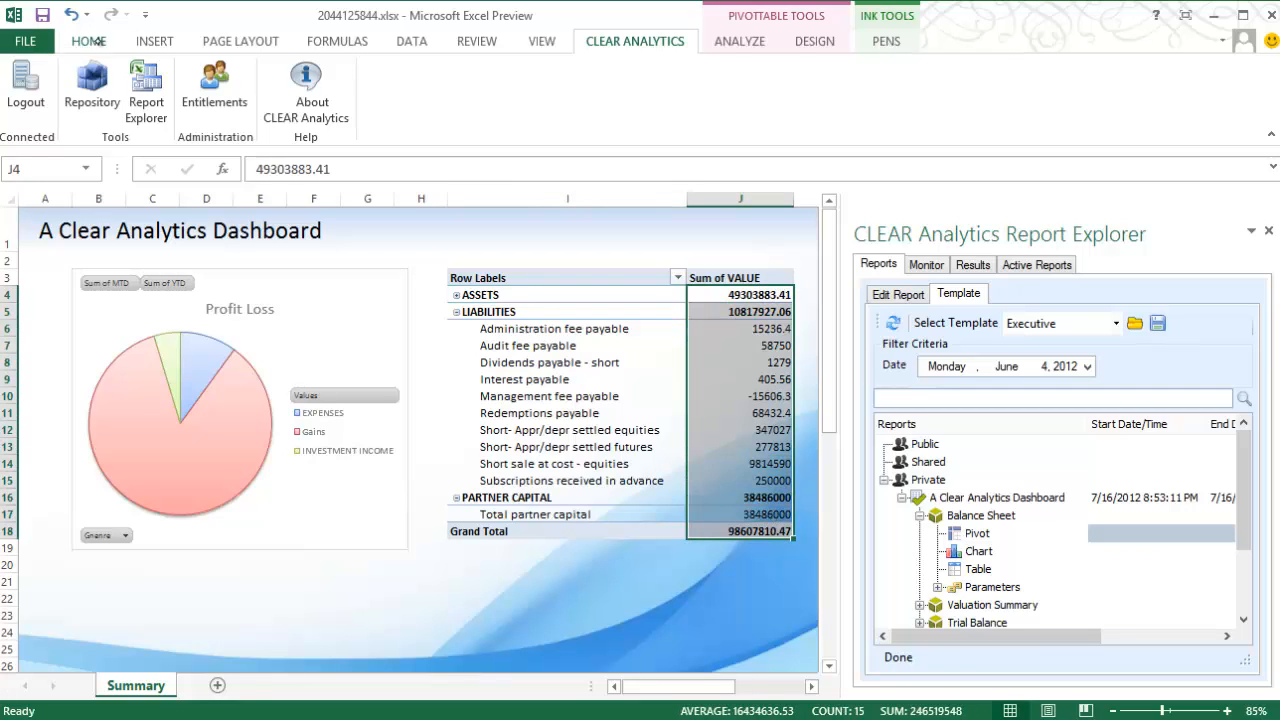
left_click(89, 41)
left_click(620, 106)
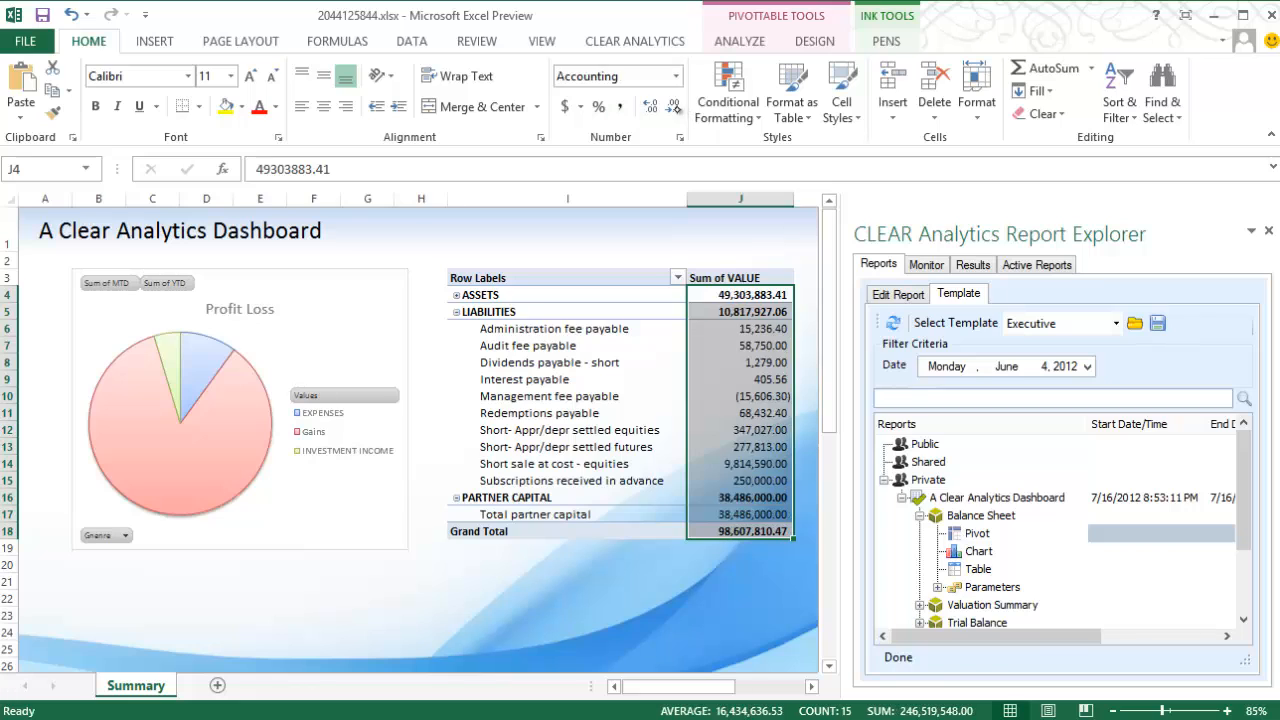
left_click(675, 107)
left_click(675, 107)
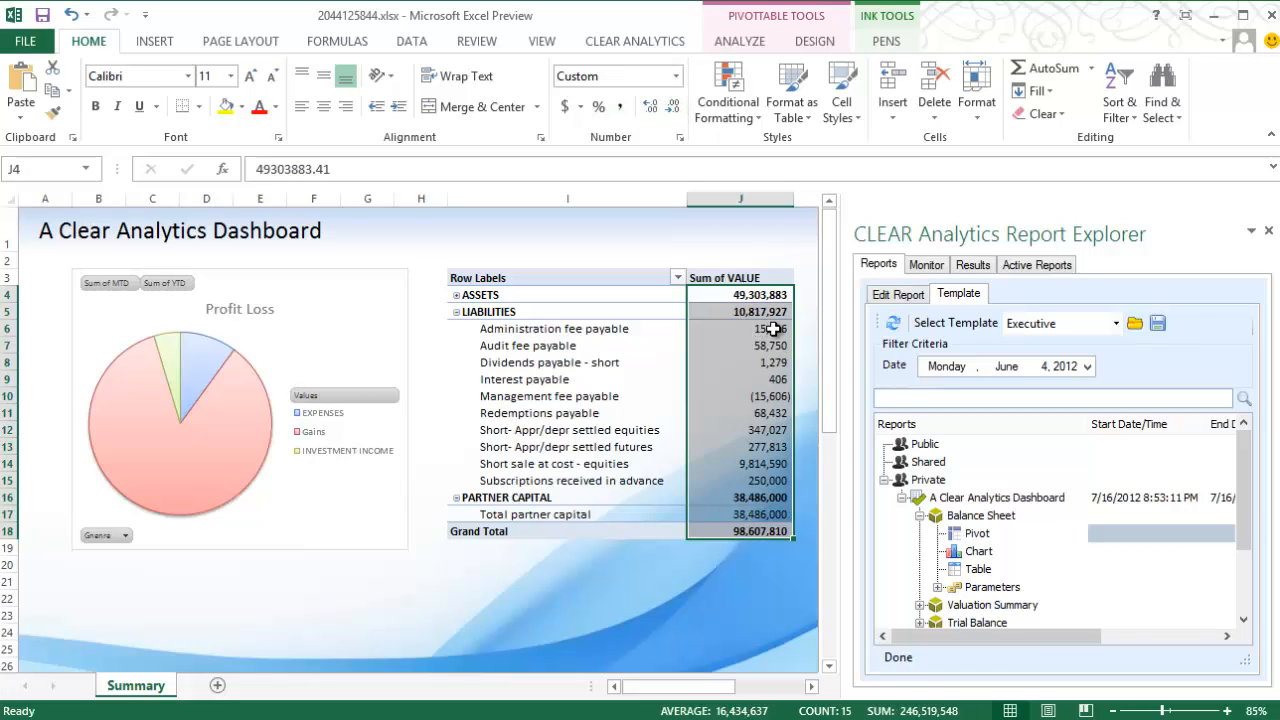
Step: Apply a green-yellow-red color scale to the pivot values in J6:J16
left_click_drag(771, 329, 774, 496)
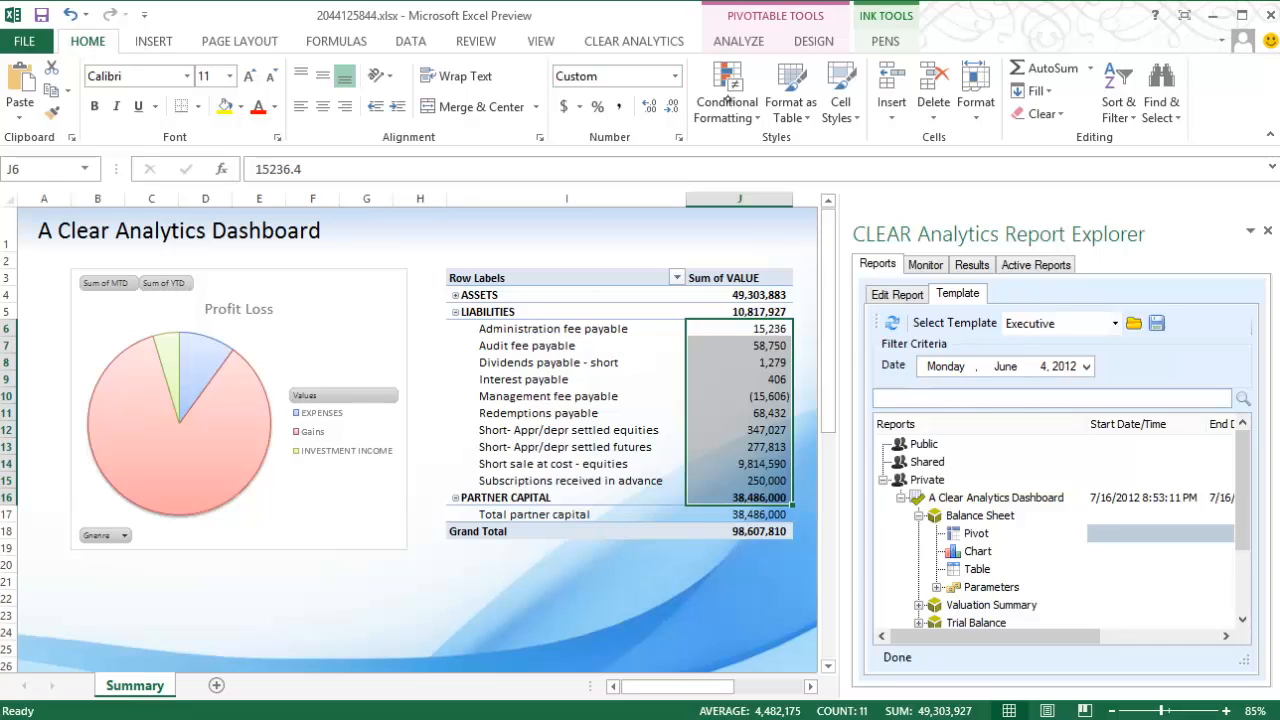
left_click(750, 92)
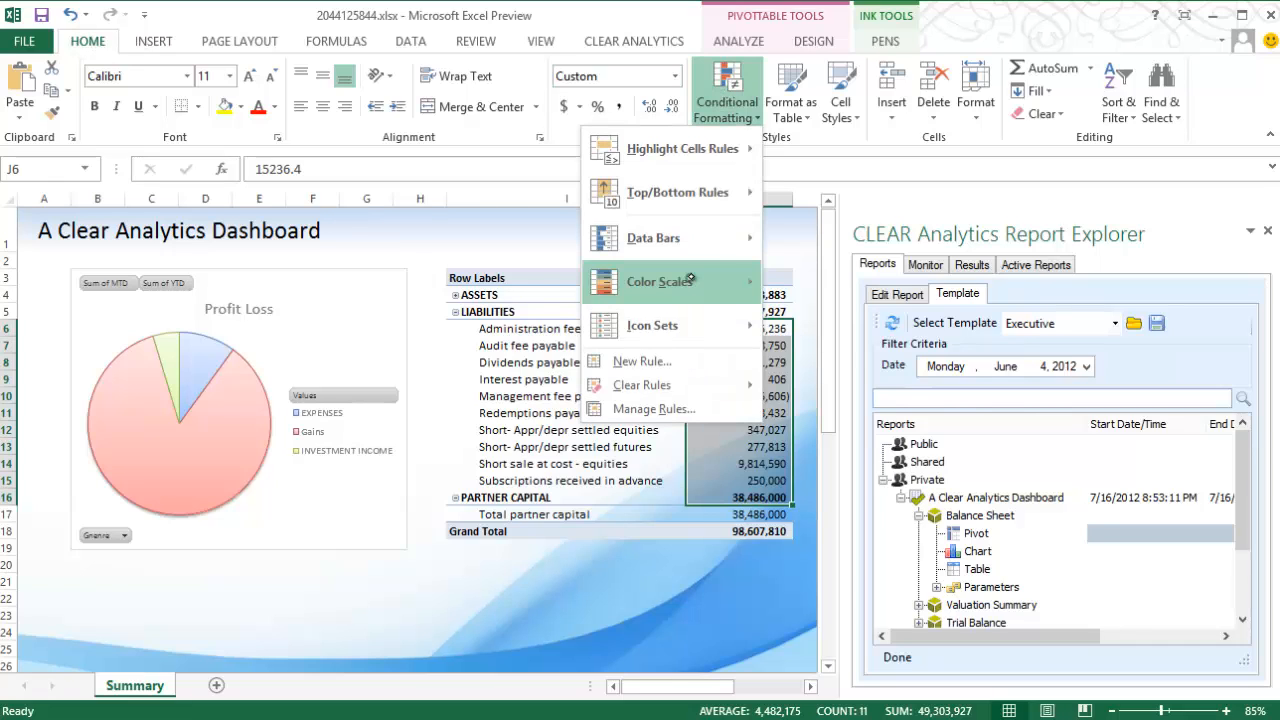
mouse_move(690, 278)
left_click(446, 279)
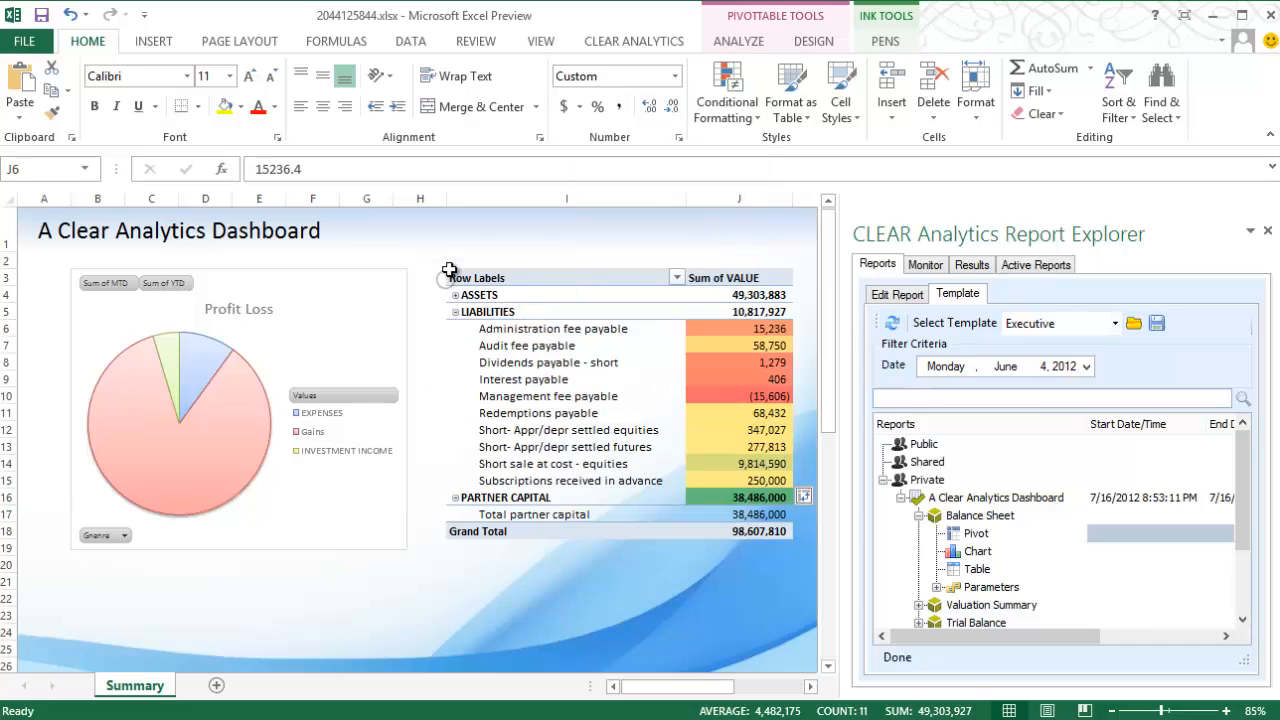
left_click(452, 563)
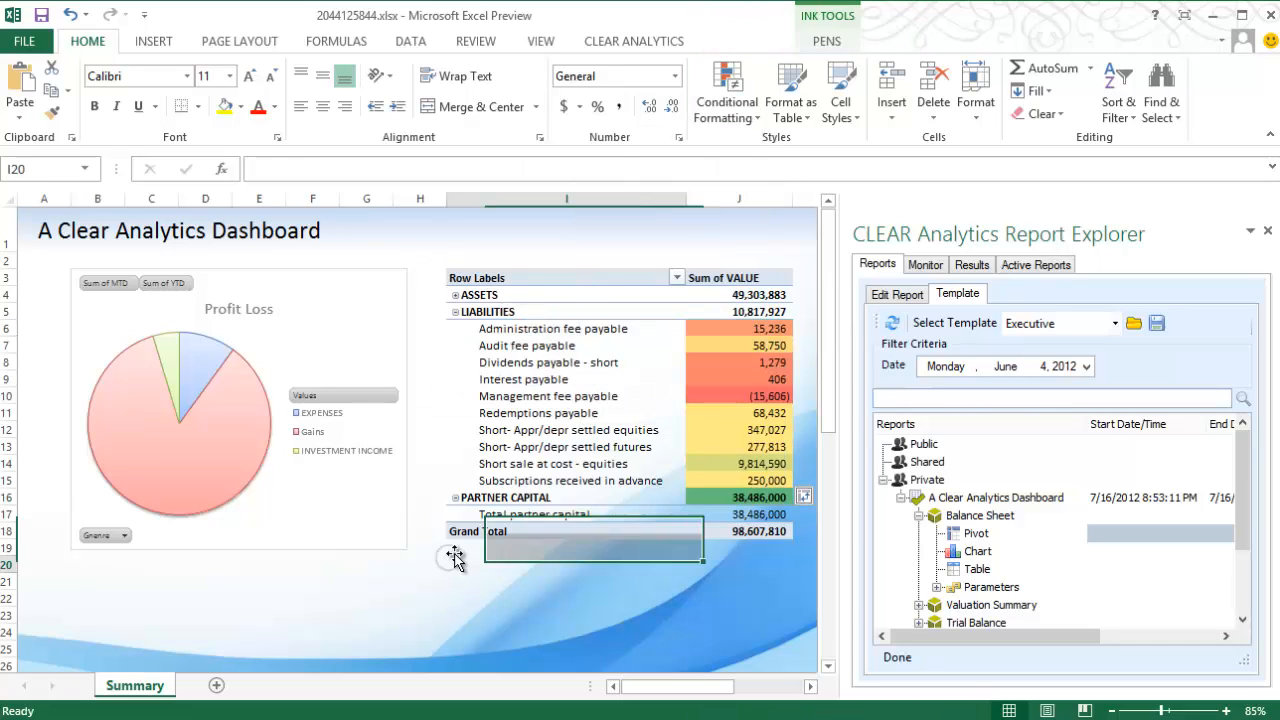
Step: Add a new worksheet and insert the Securities Cost query's table at cell B2
left_click(220, 692)
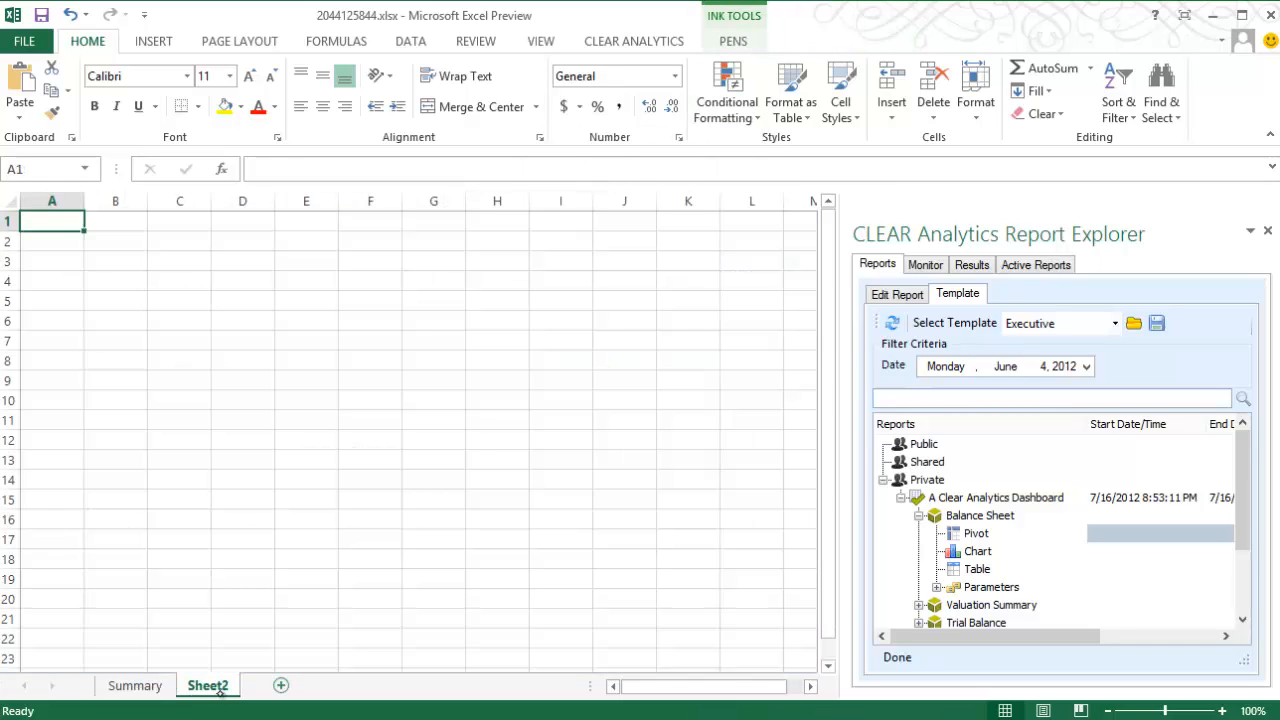
left_click(919, 516)
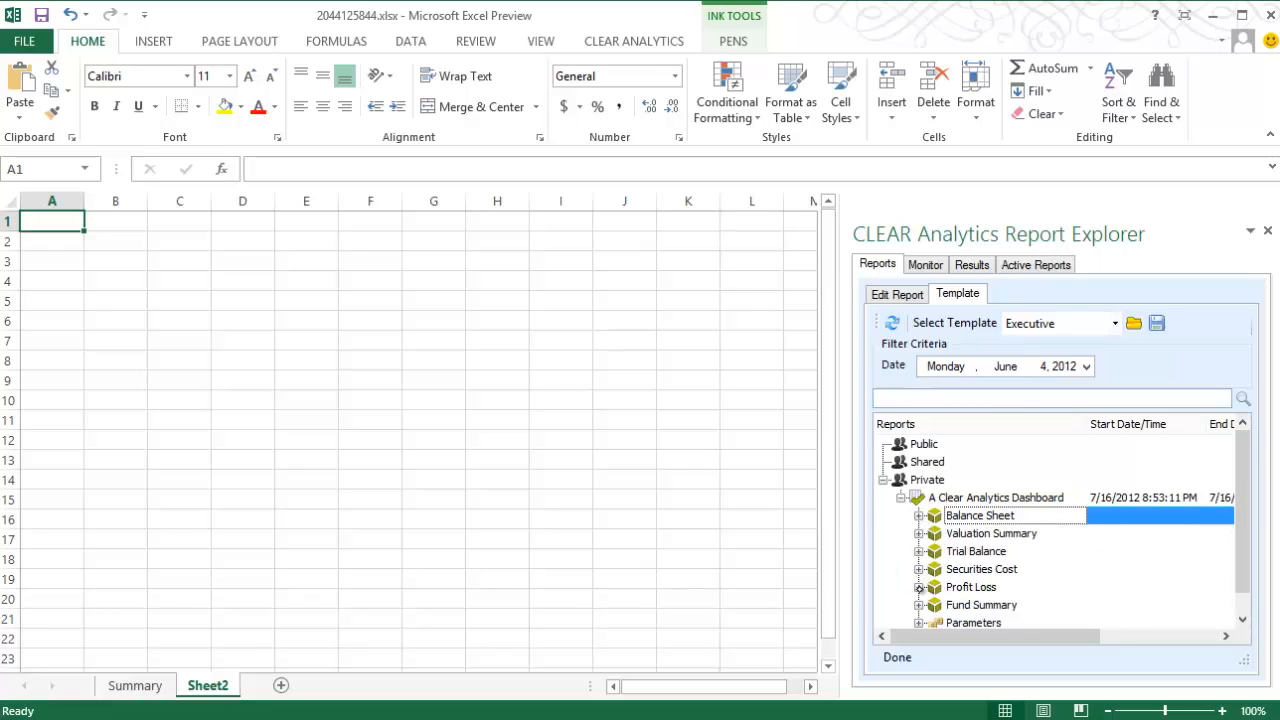
left_click(920, 569)
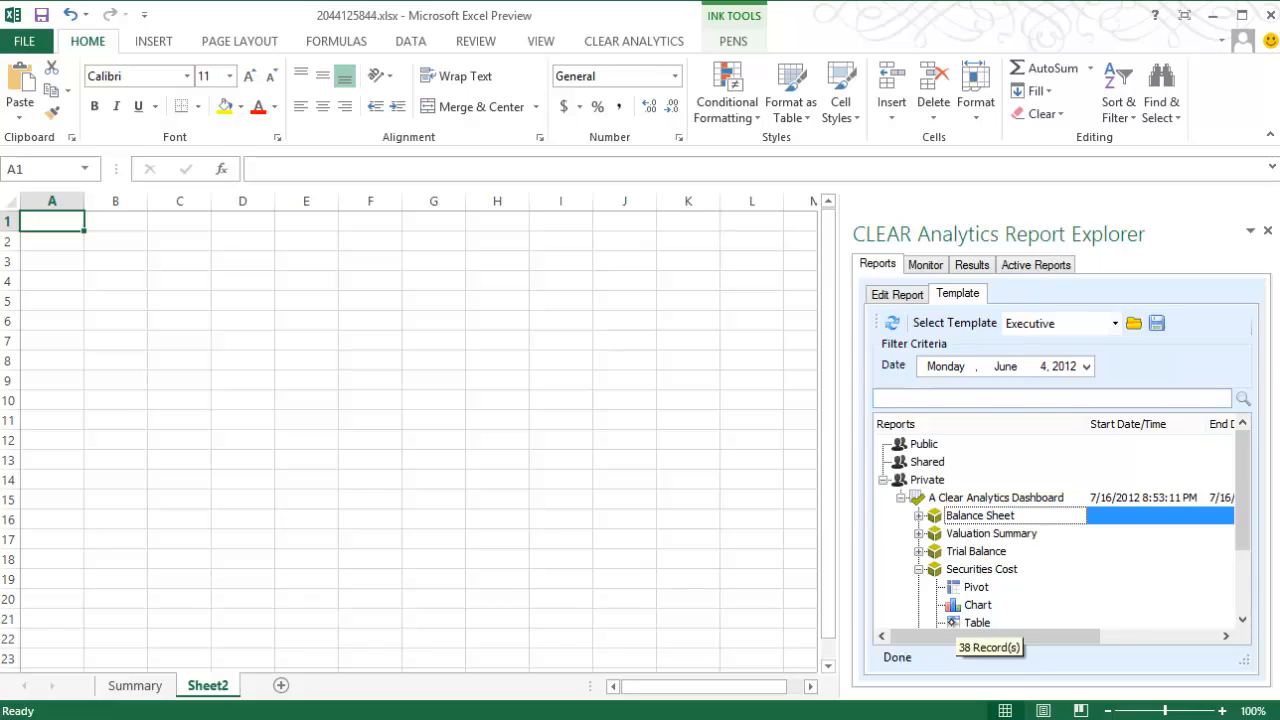
left_click_drag(955, 622, 108, 232)
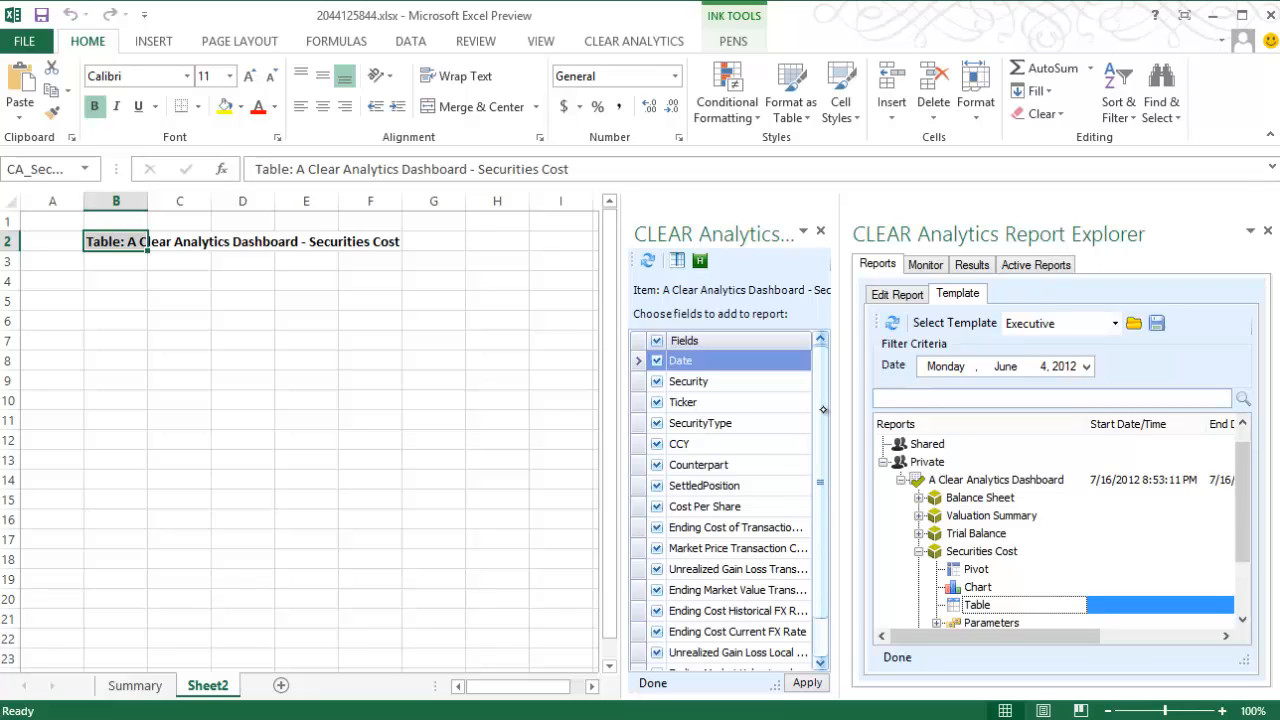
Step: Exclude the last five Securities Cost fields, from Ending Market Value Transaction onward, place Counterpart right after Date, and apply the field selection
left_click_drag(824, 411, 822, 527)
left_click(657, 631)
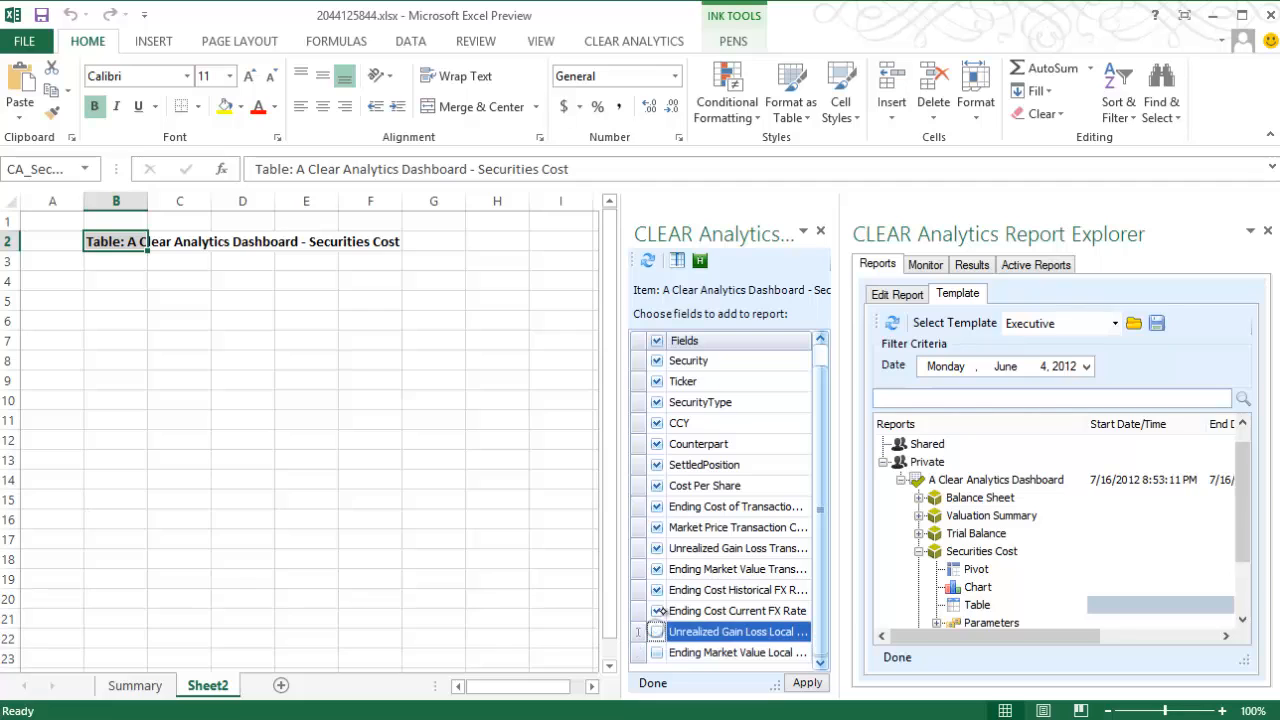
left_click(657, 610)
left_click(657, 589)
left_click(657, 568)
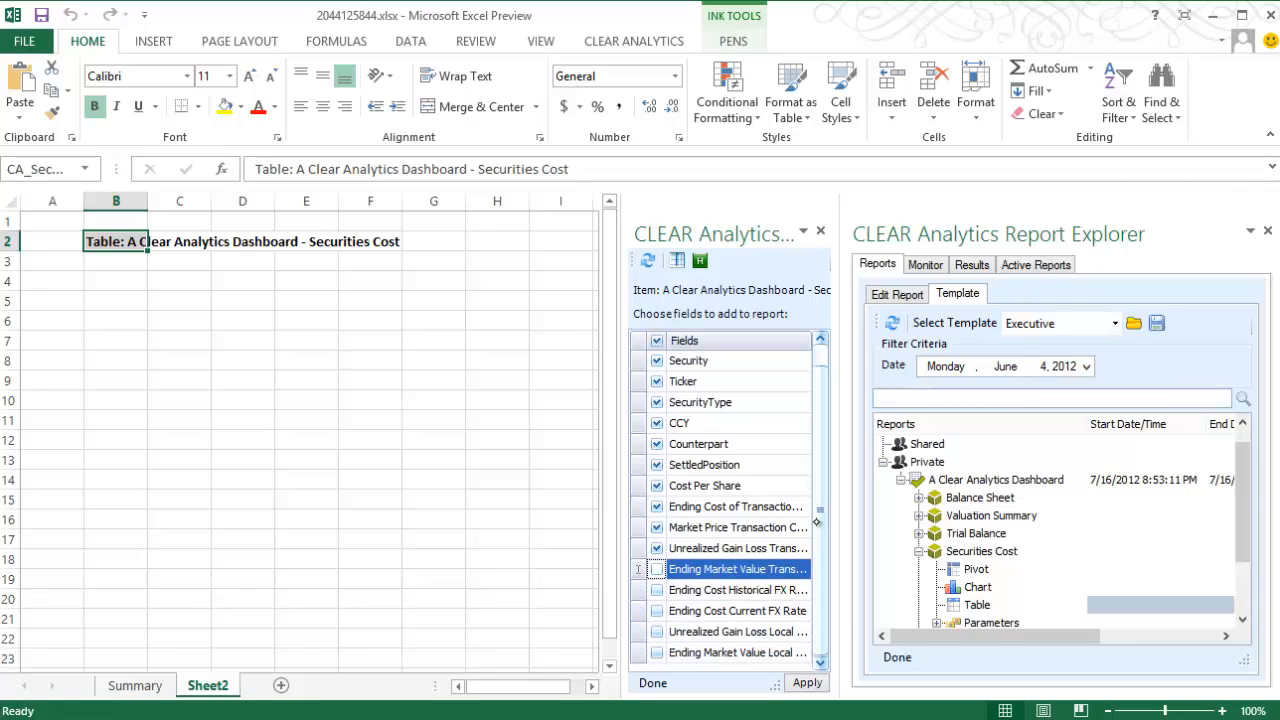
left_click_drag(818, 494, 818, 474)
left_click_drag(717, 466, 714, 378)
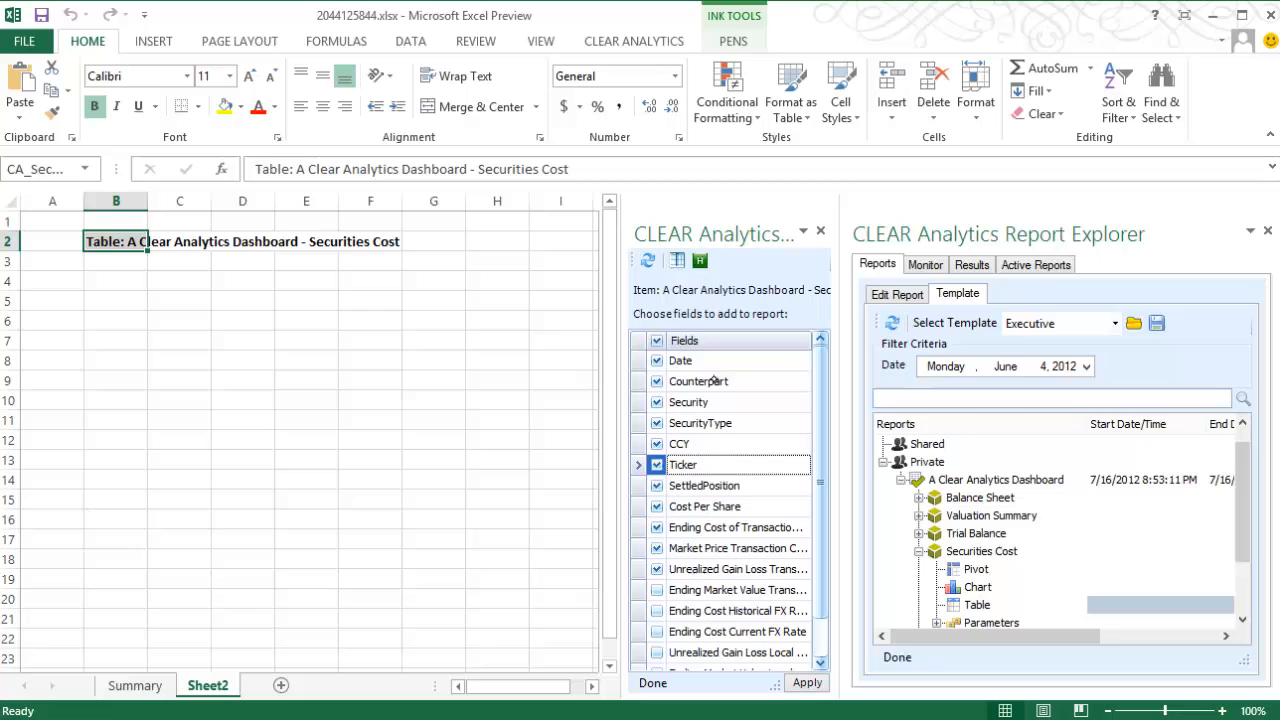
left_click(807, 683)
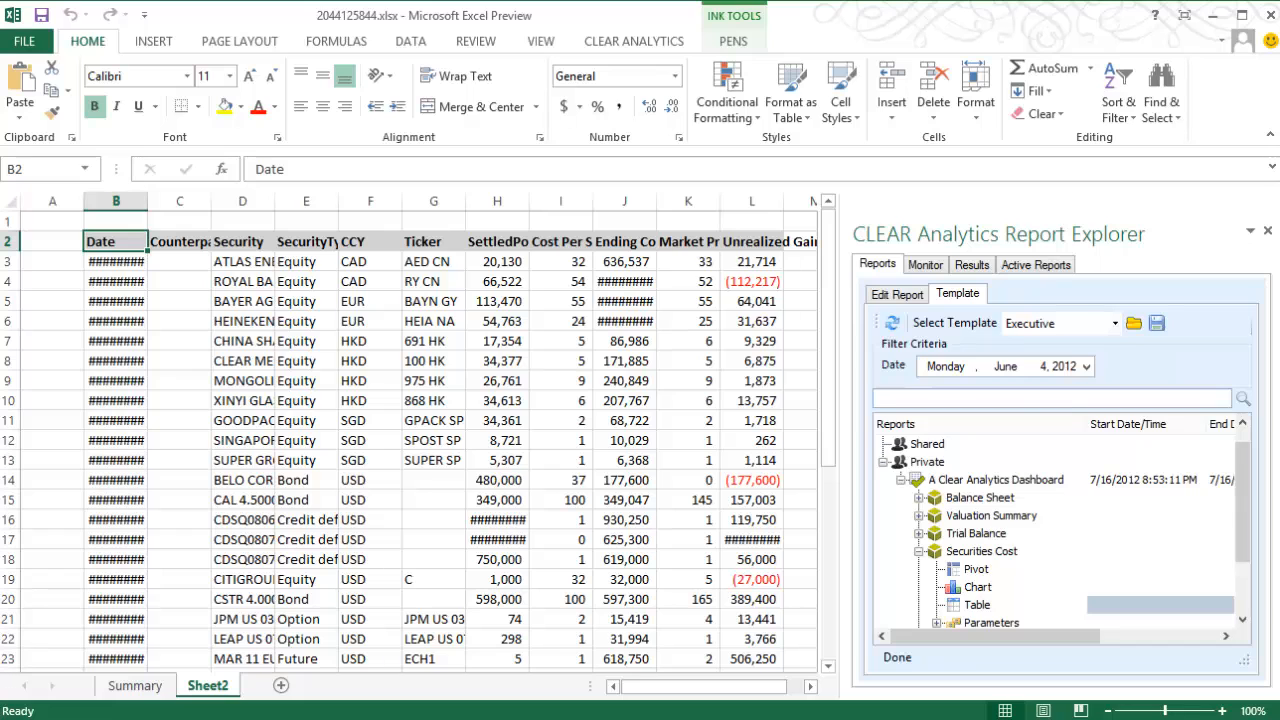
Step: Format the Securities Cost data as a table in the red Medium style and widen the Date column
left_click(790, 100)
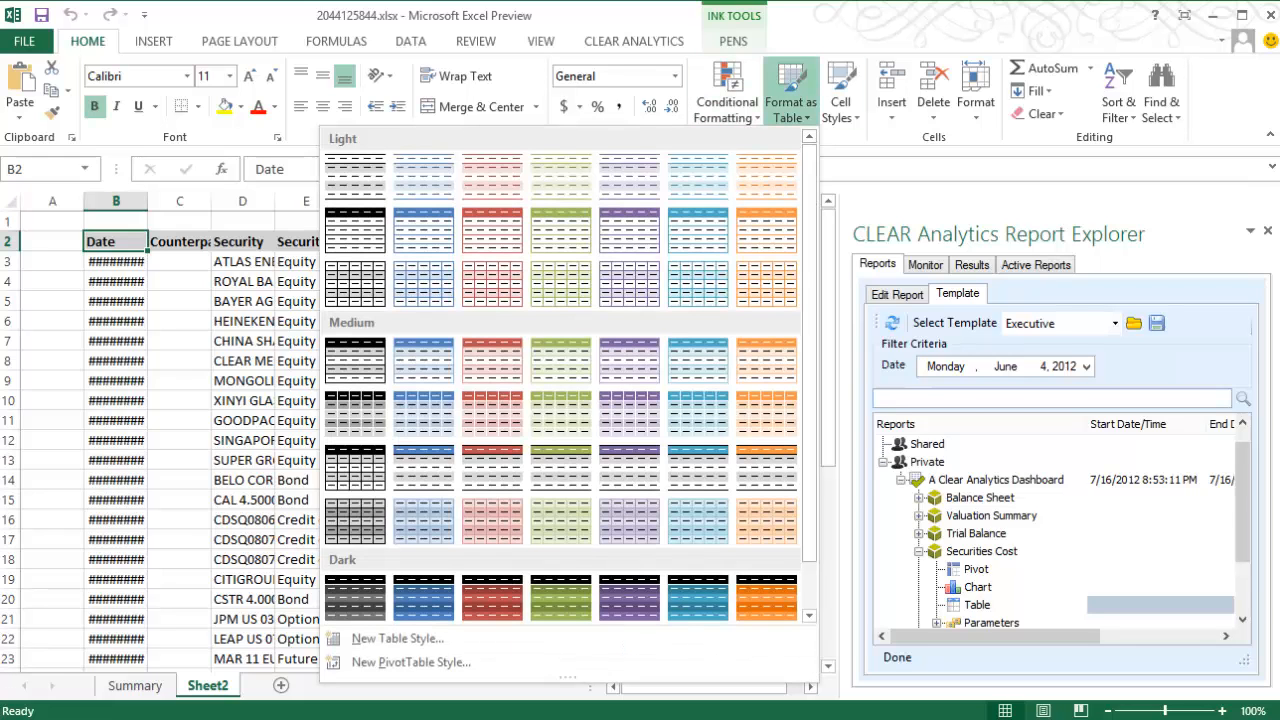
left_click(492, 362)
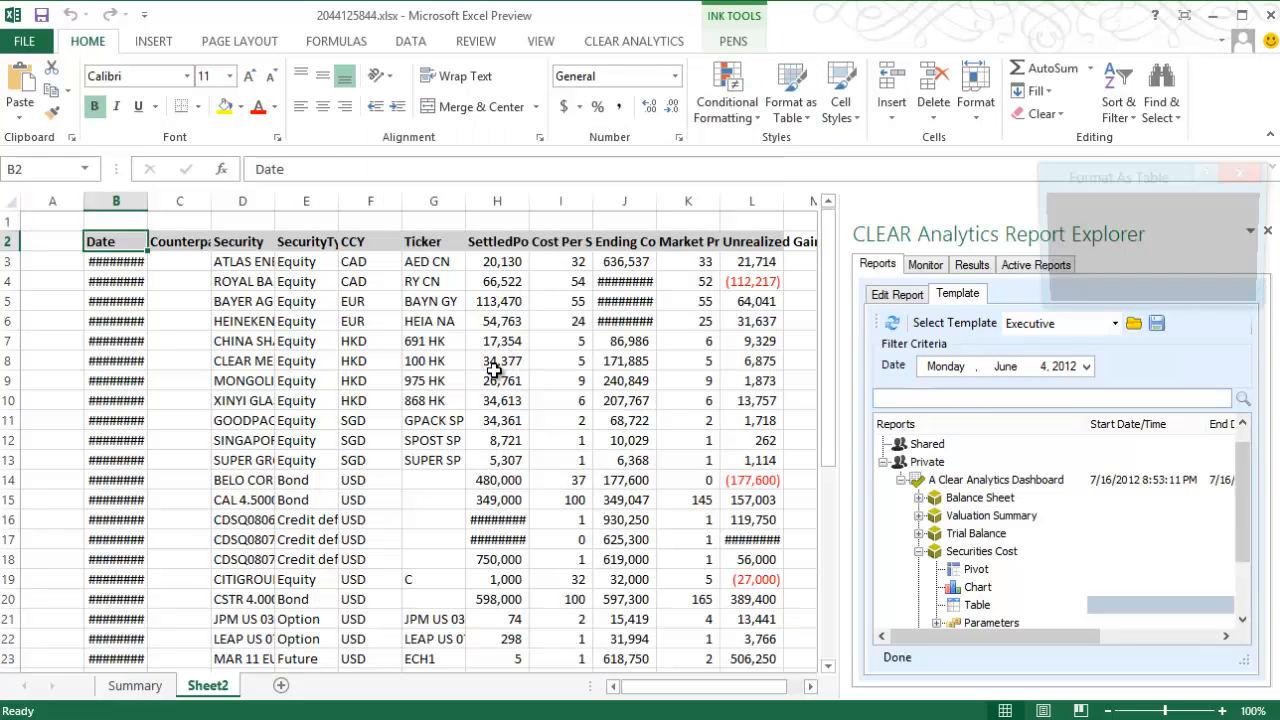
left_click(1138, 291)
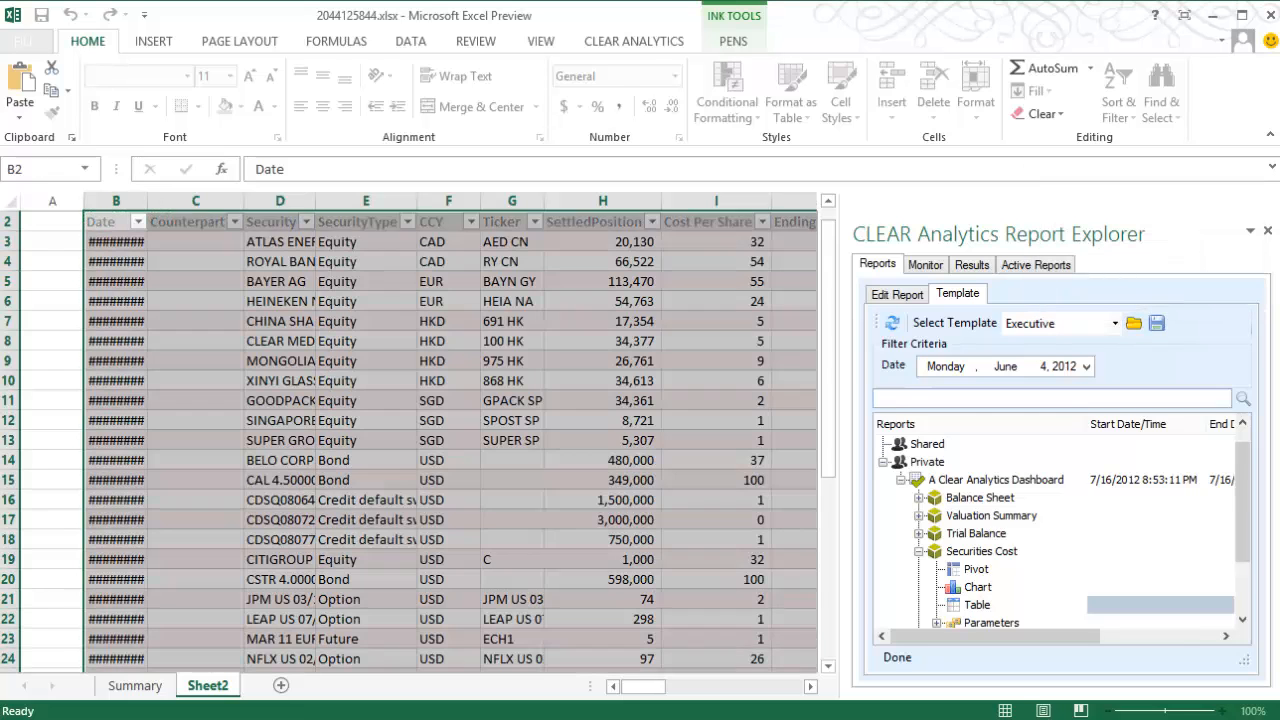
left_click(355, 440)
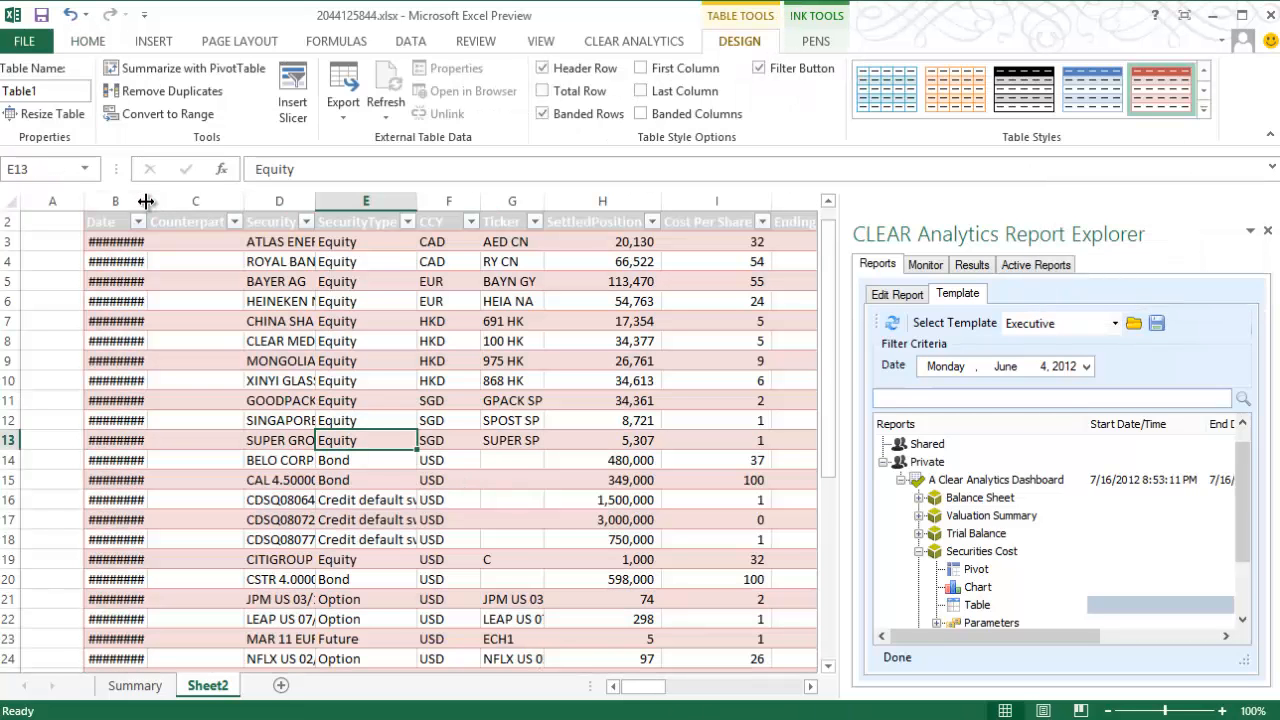
left_click_drag(147, 200, 174, 200)
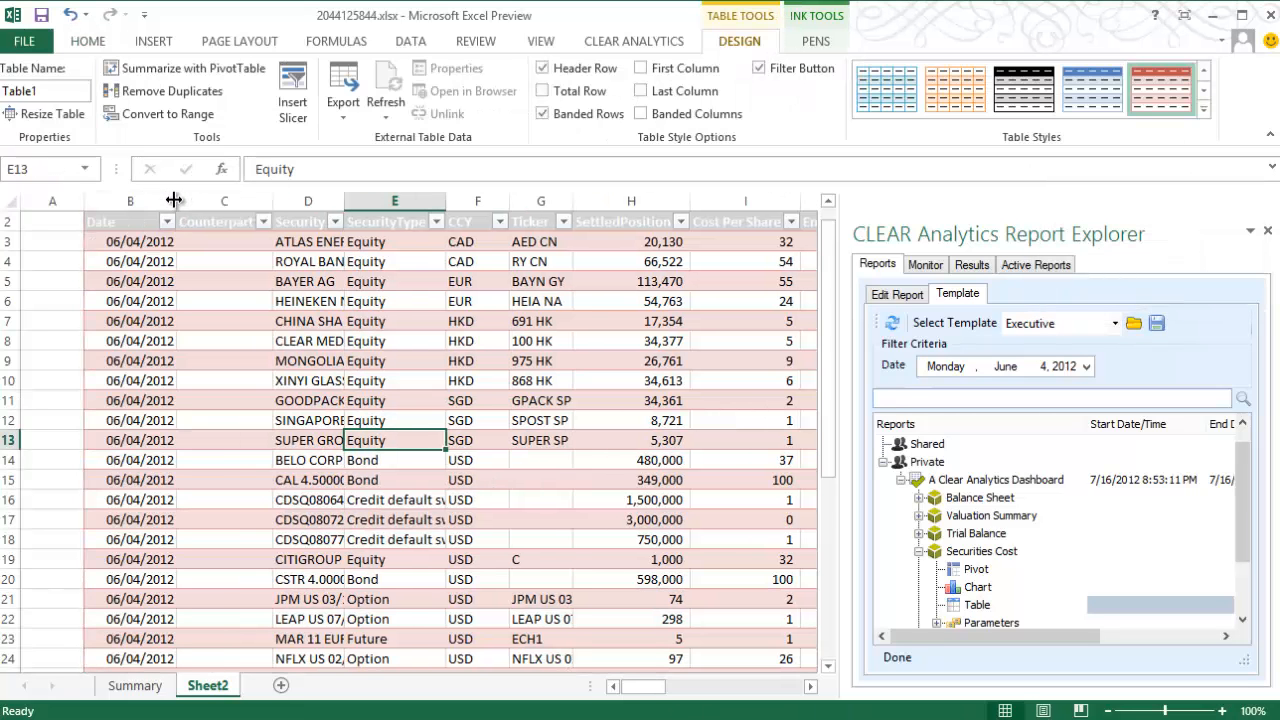
Step: Return to the Summary sheet and open the dashboard report's template whose name starts with A_Clear_Analytics
left_click(138, 686)
left_click(919, 515)
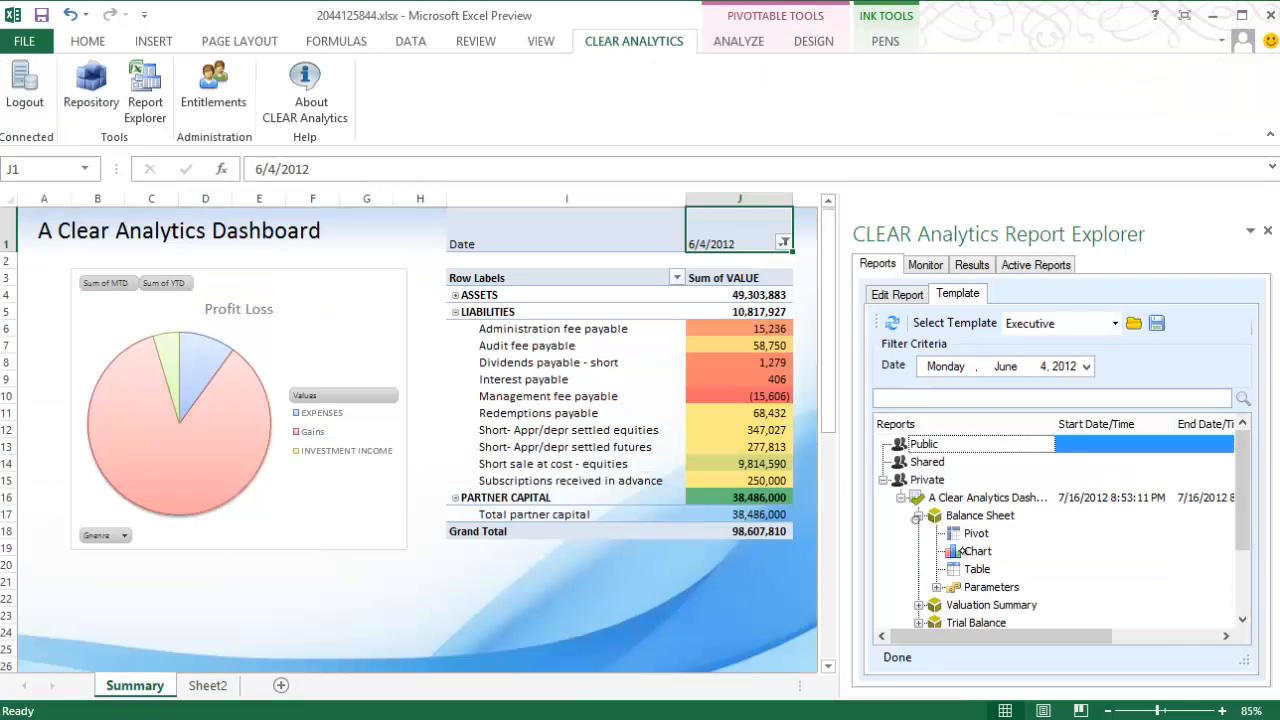
left_click(955, 535)
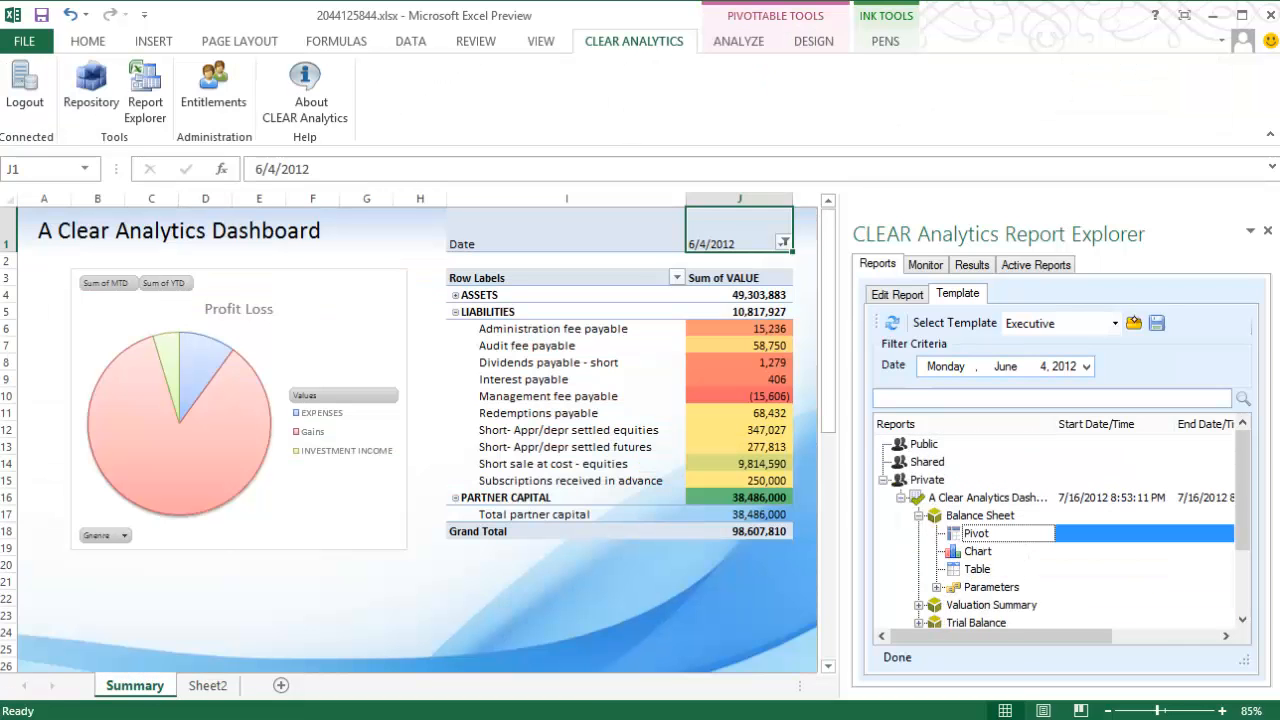
left_click(1133, 323)
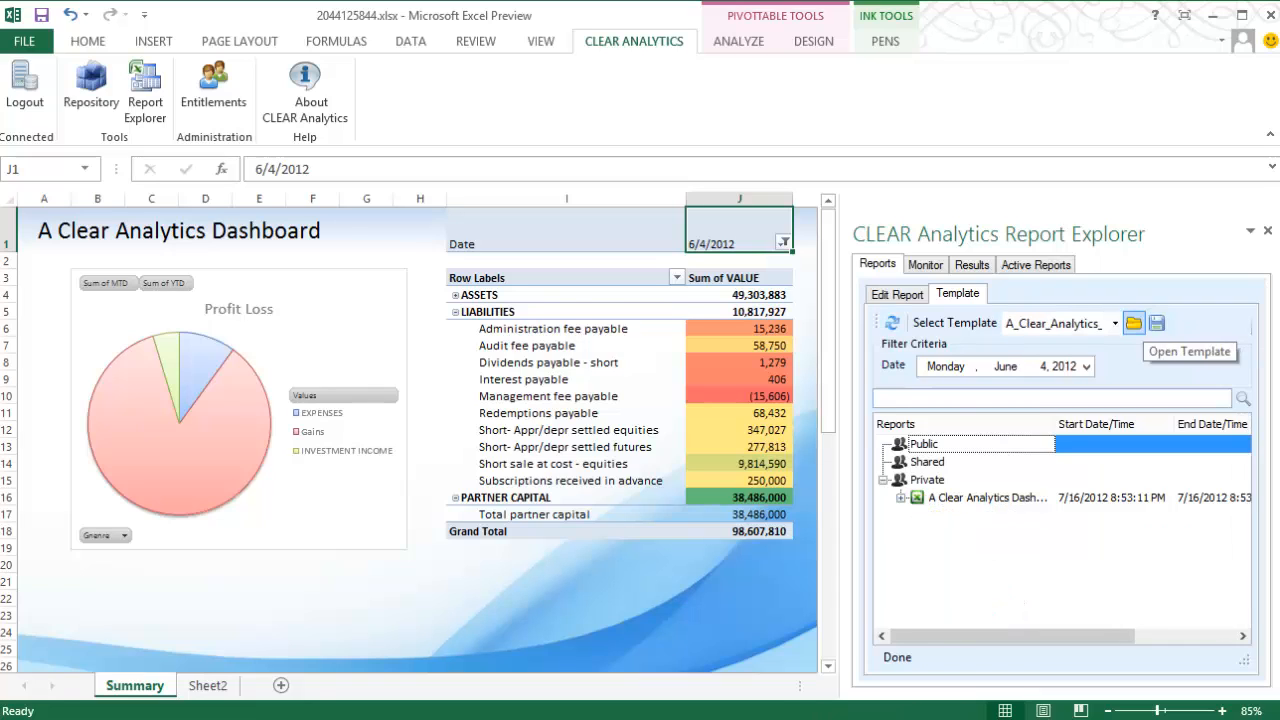
Step: Cancel editing the dashboard report, select it among the Private reports, and widen the report name column to show its full name
left_click(897, 294)
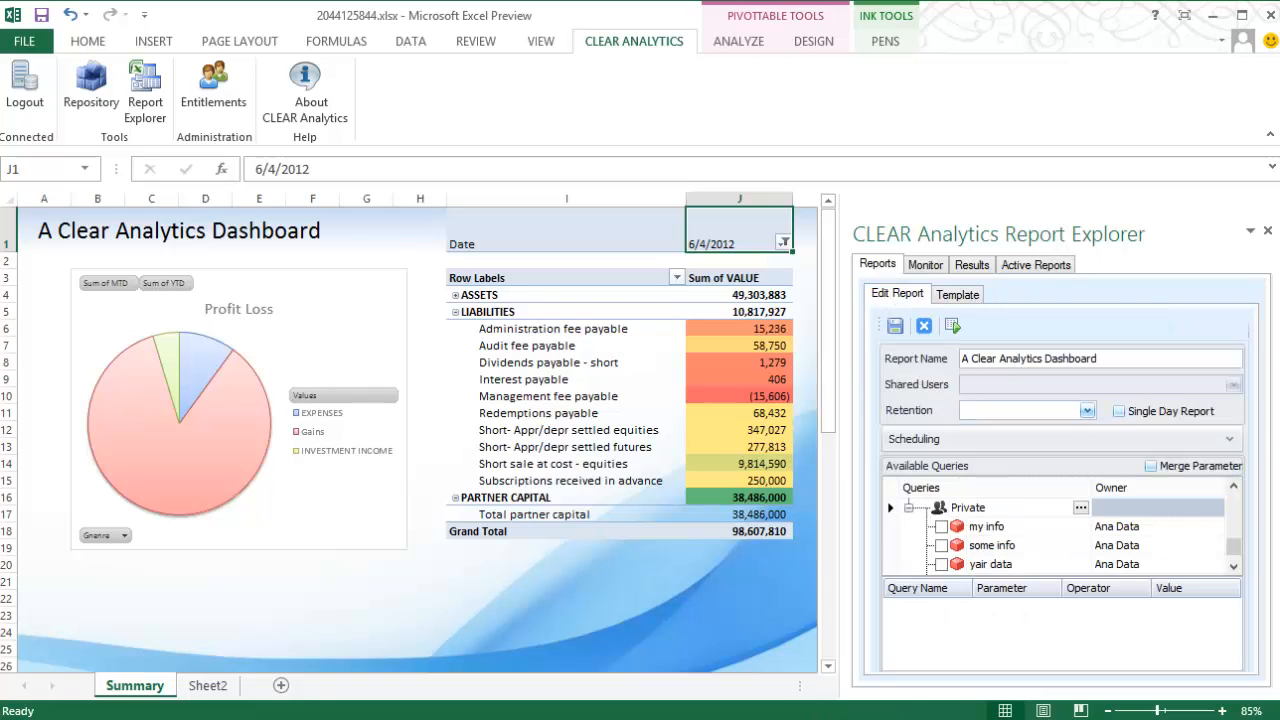
left_click(924, 325)
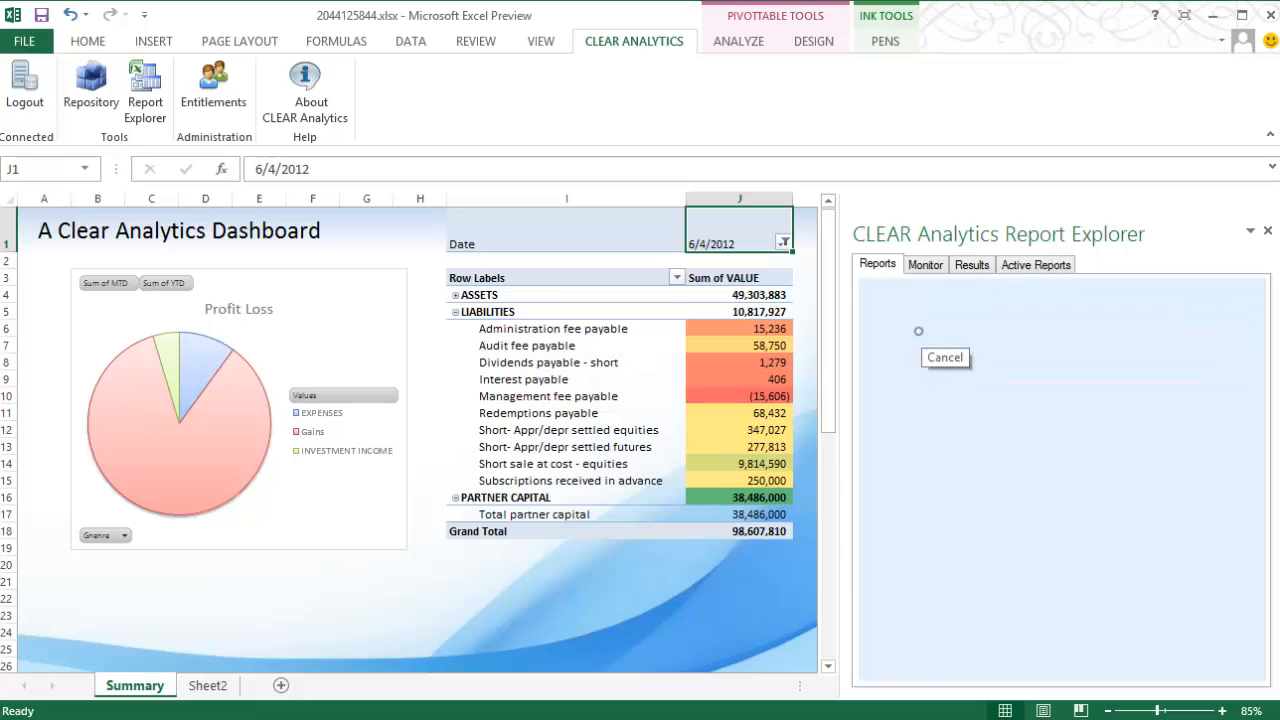
left_click(905, 565)
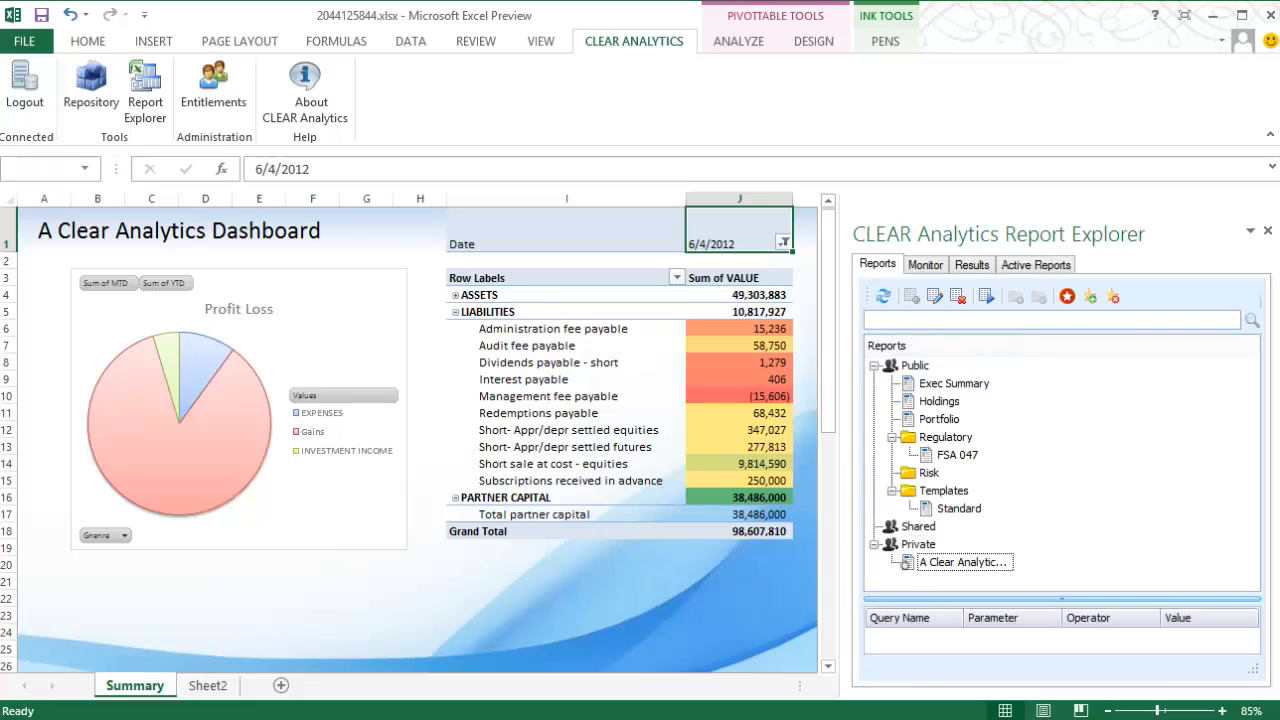
left_click_drag(1014, 346, 1101, 345)
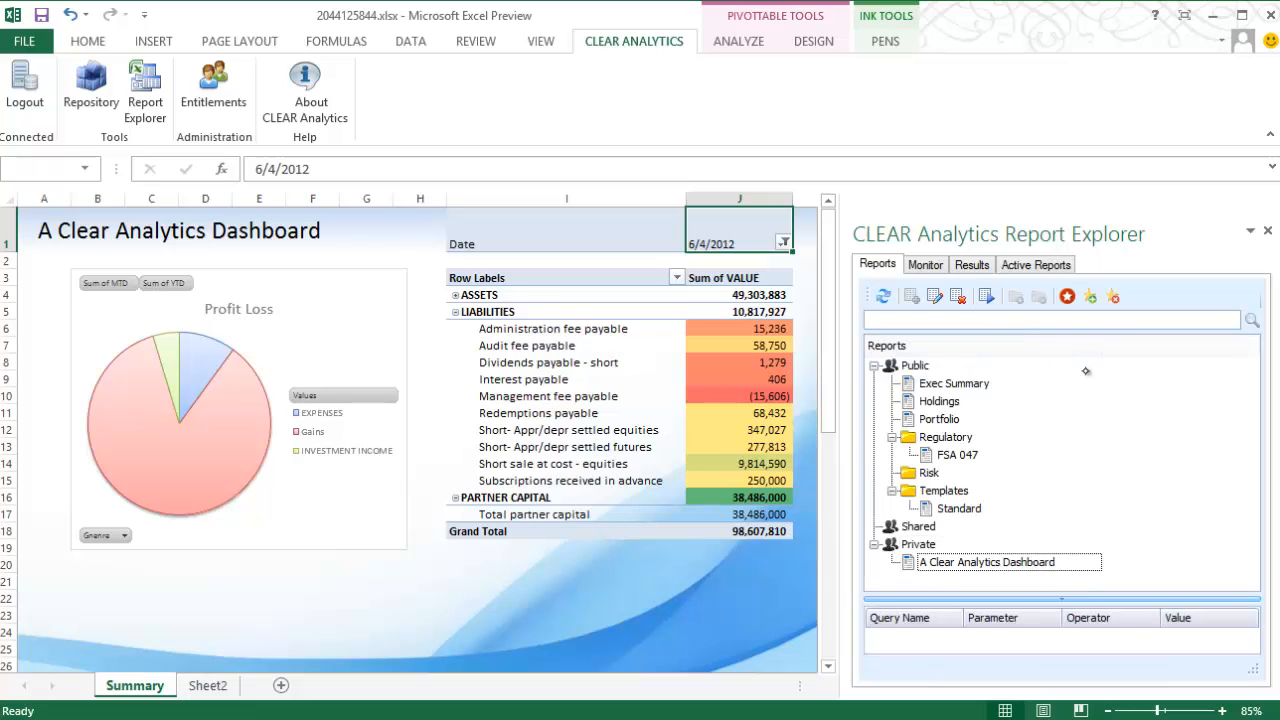
Step: Move the A Clear Analytics Dashboard report from Private to Shared without leaving a copy
left_click_drag(905, 562, 915, 530)
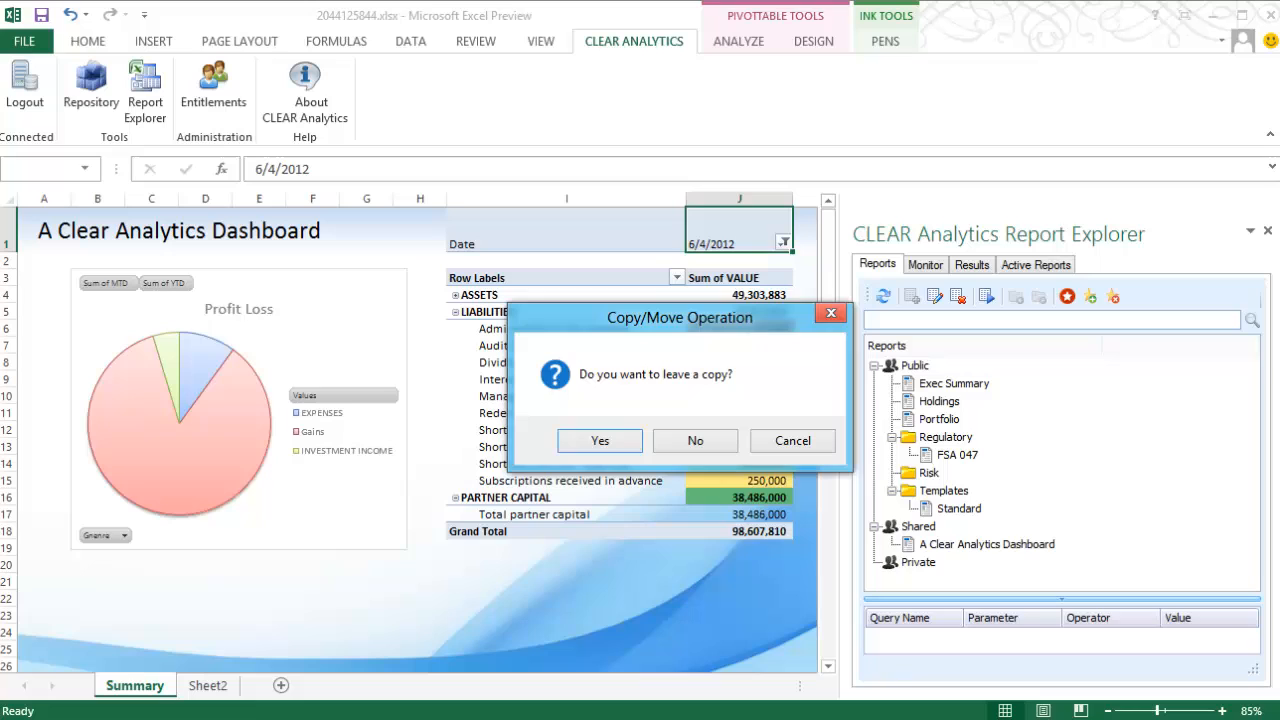
left_click(706, 444)
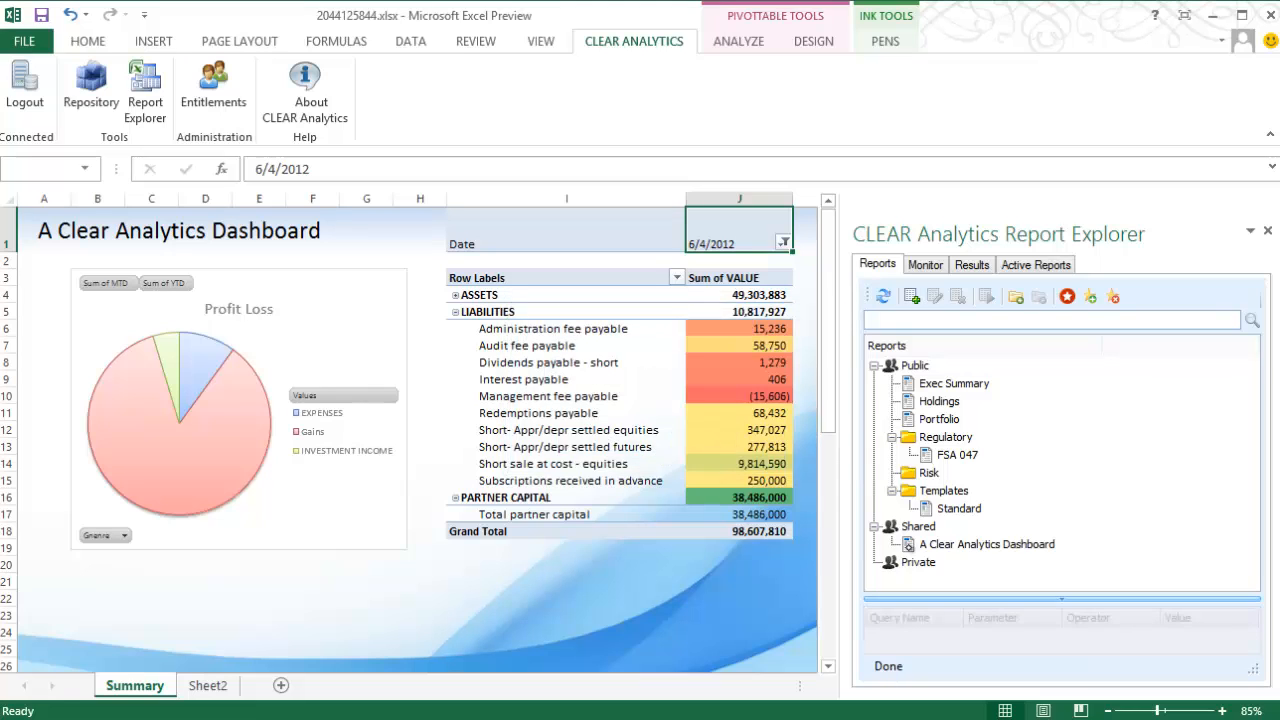
Step: Execute the shared A Clear Analytics Dashboard report with a run date of June 5, 2012
left_click(907, 546)
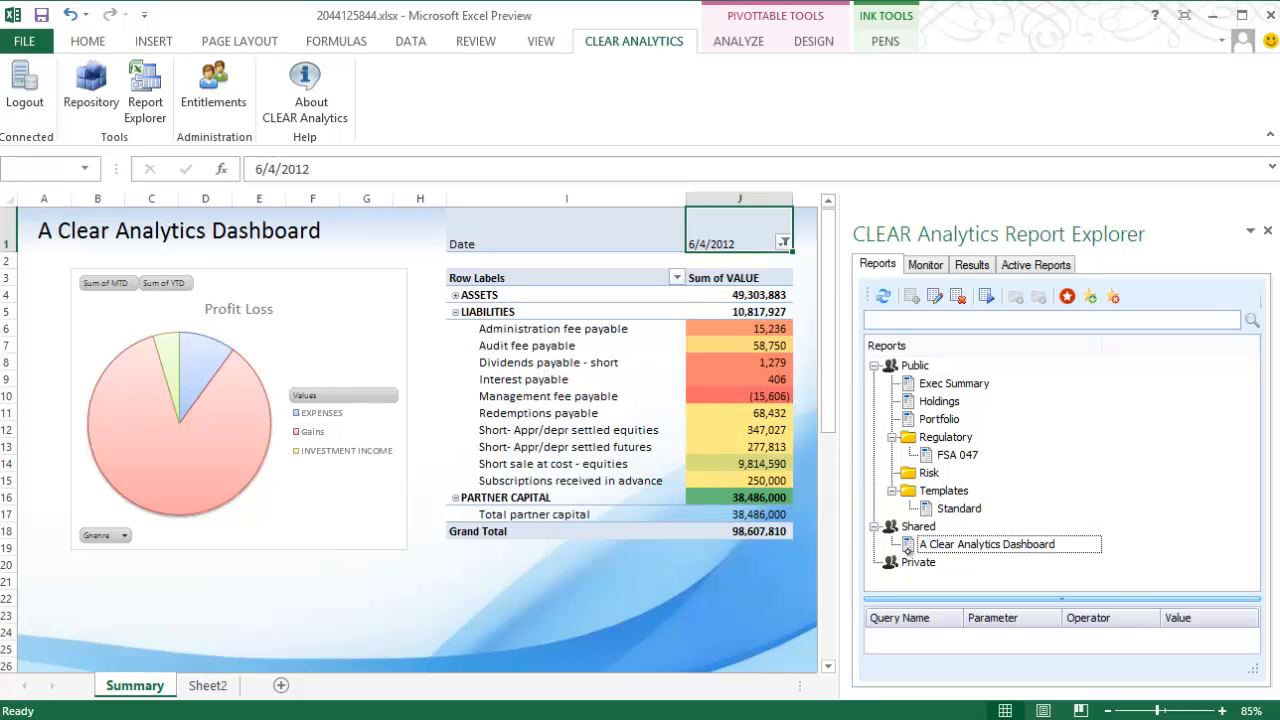
left_click(983, 297)
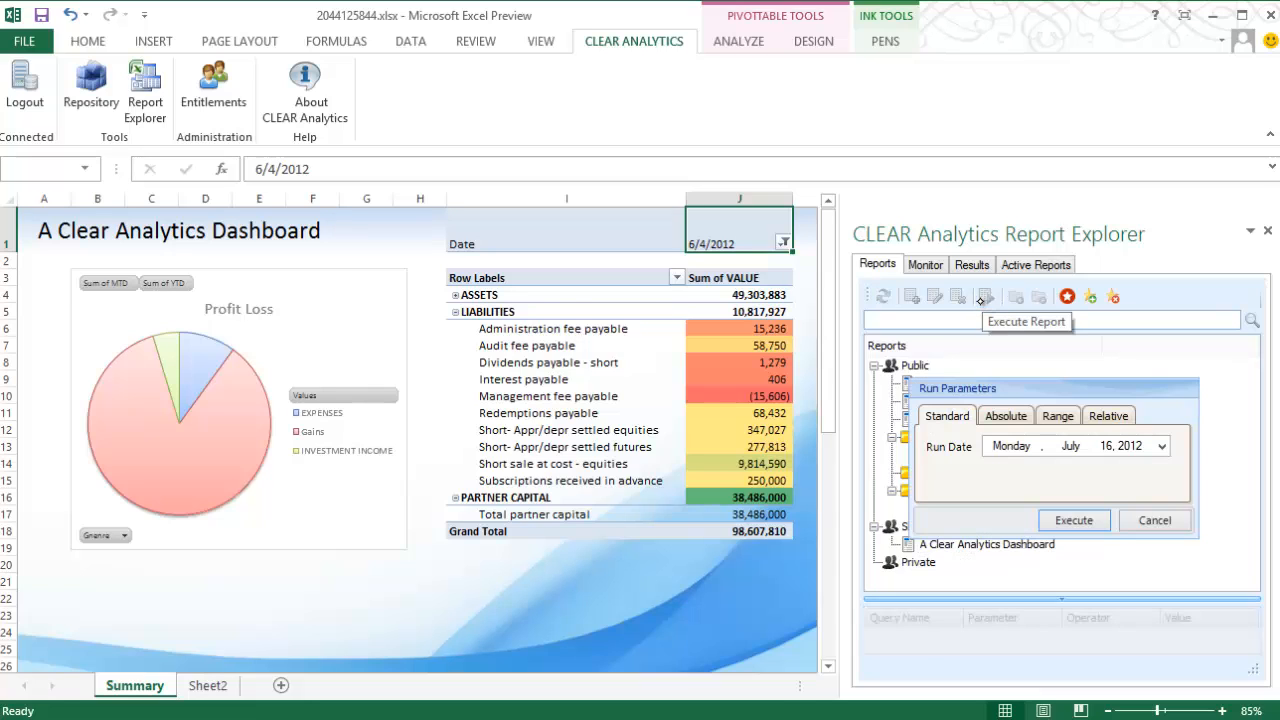
left_click(1160, 446)
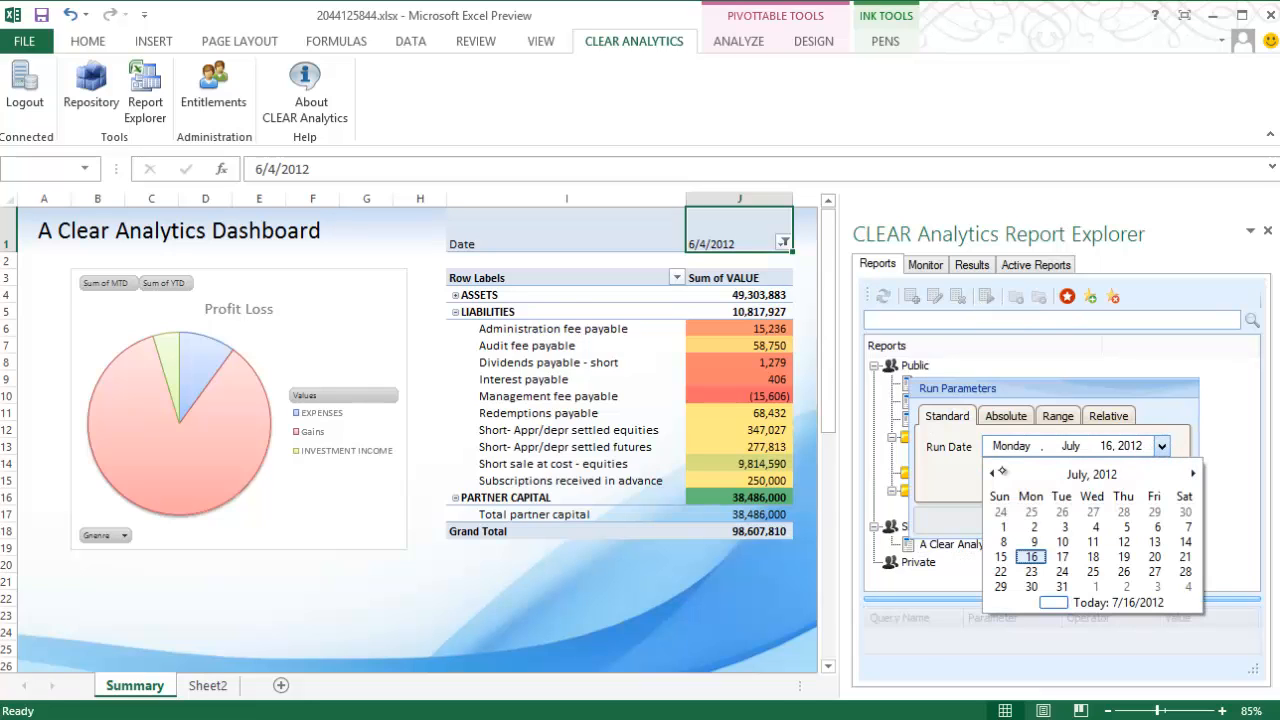
left_click(1001, 511)
left_click(1062, 528)
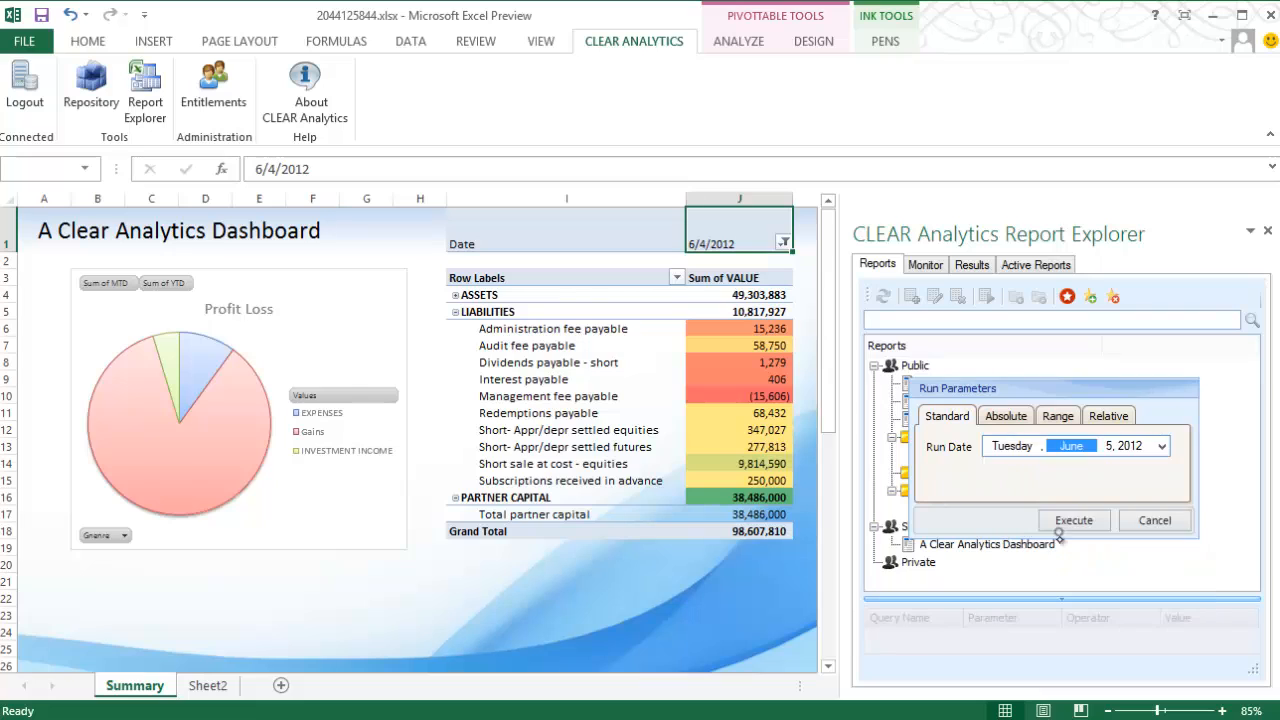
left_click(1074, 521)
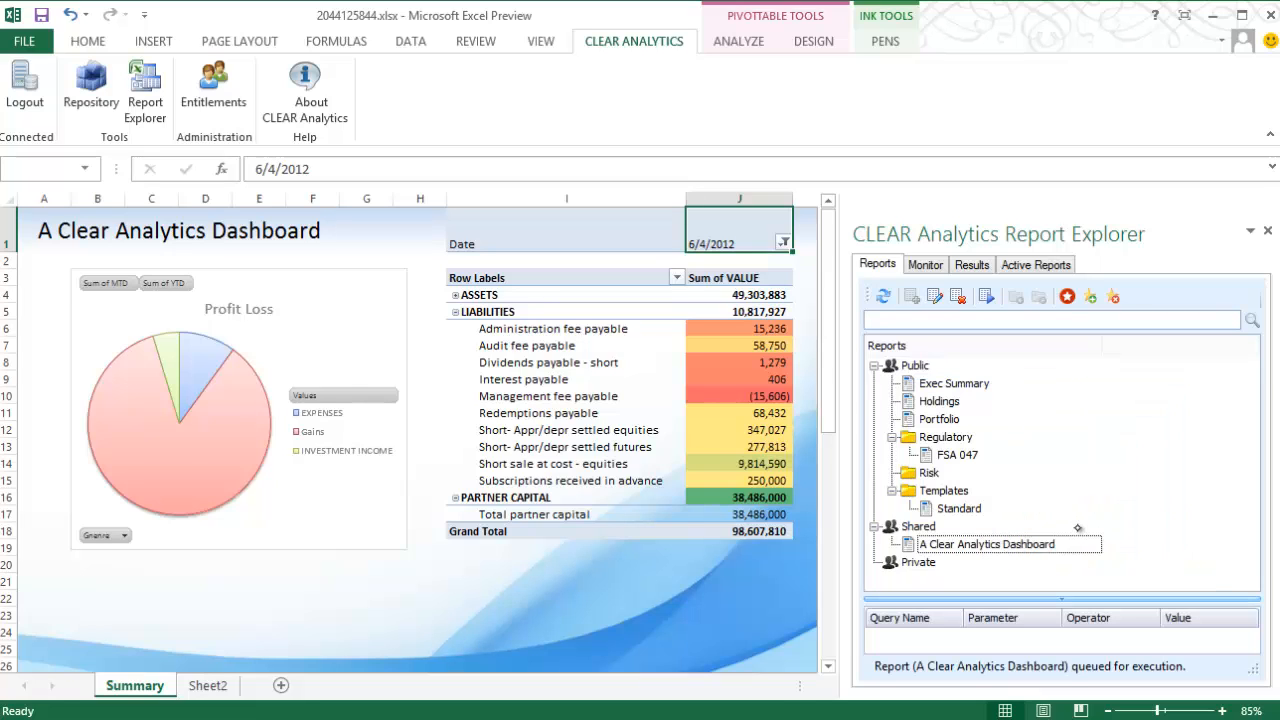
Step: Monitor the report executions, widen the Report Name column, and review the latest run's query parameters and result summary
left_click(926, 264)
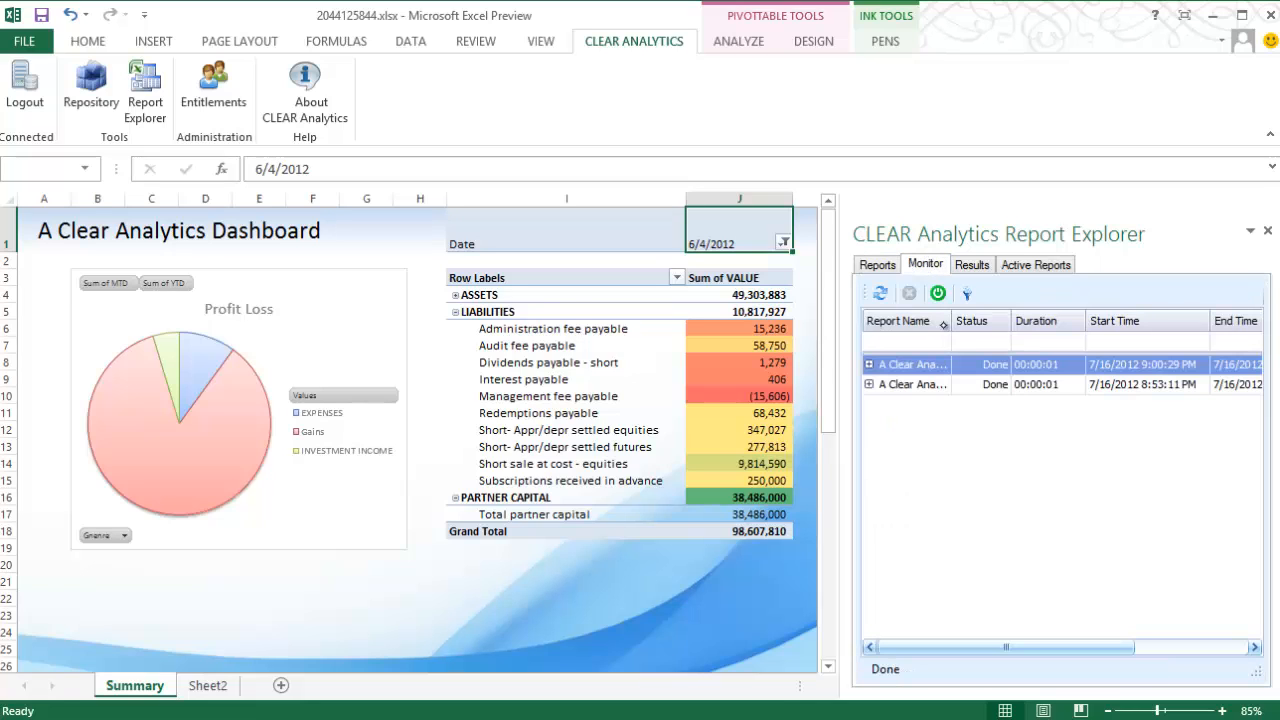
left_click_drag(950, 322, 1010, 322)
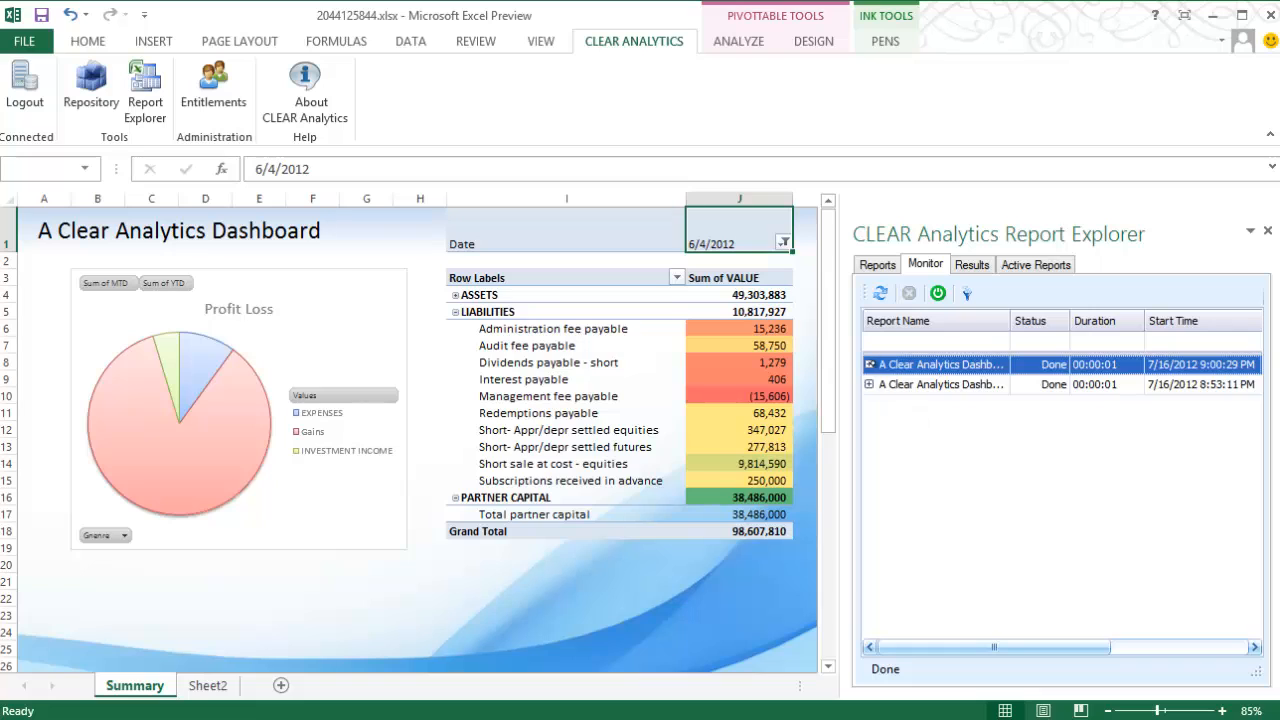
left_click(869, 364)
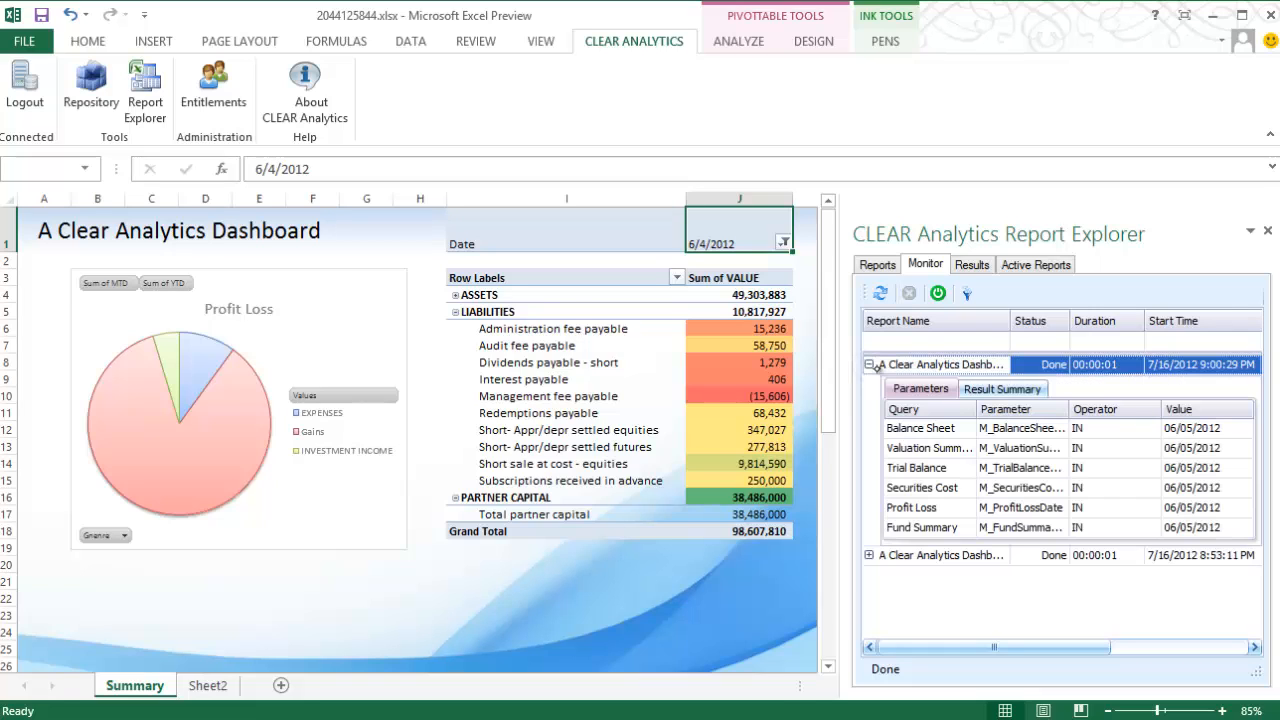
left_click(1016, 428)
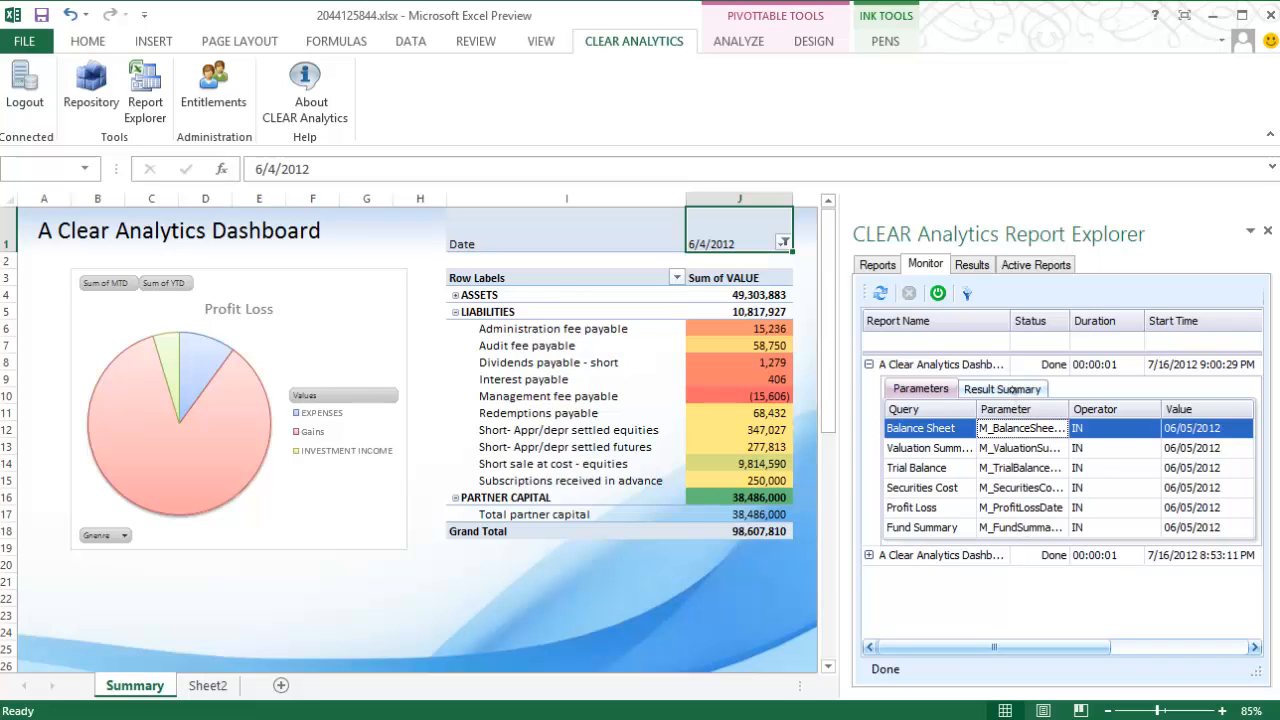
left_click(1010, 389)
left_click(984, 449)
left_click(998, 468)
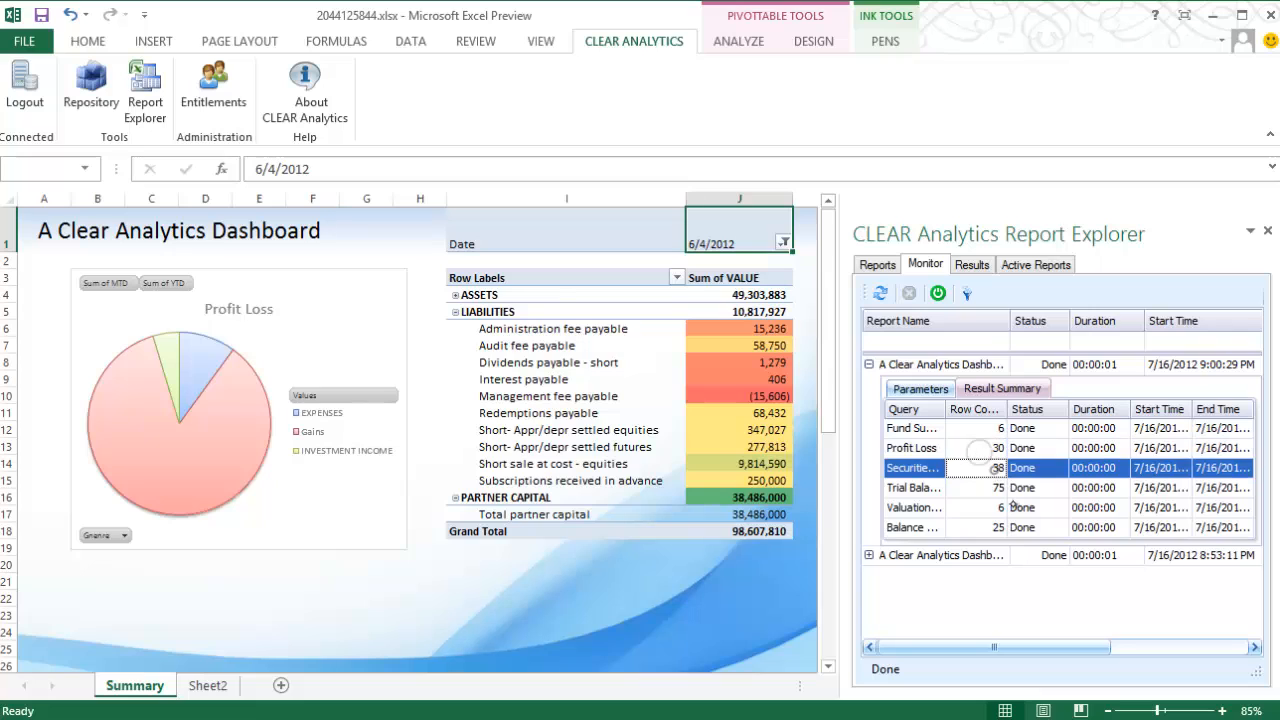
Step: Filter the results to June 5, 2012, select the shared dashboard result, and refresh the active reports with it
left_click(969, 265)
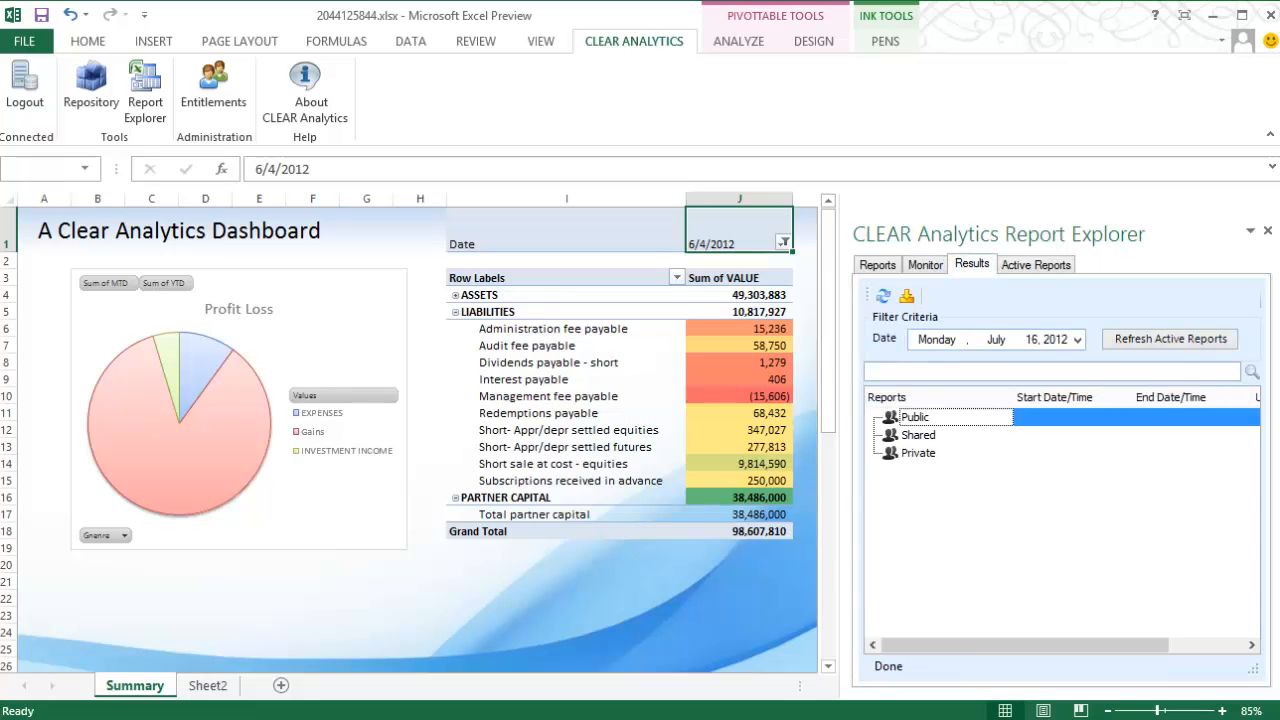
left_click(1077, 340)
left_click(915, 368)
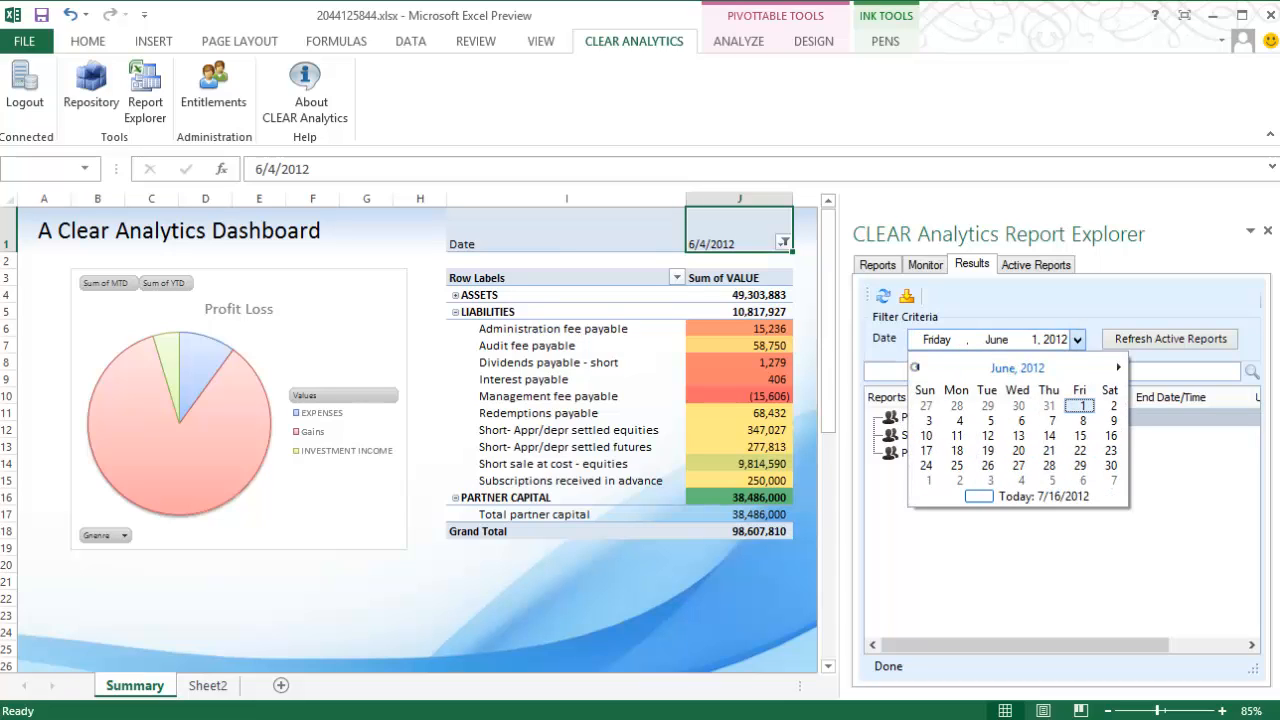
left_click(990, 420)
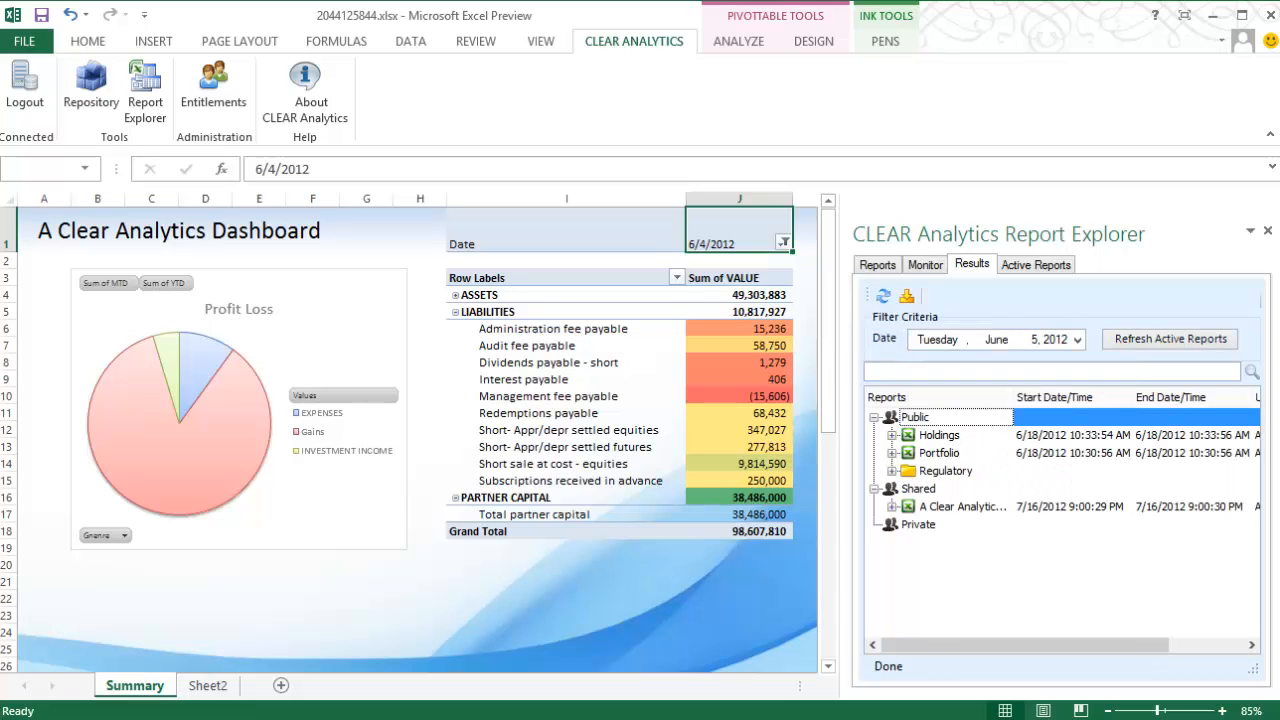
left_click(912, 506)
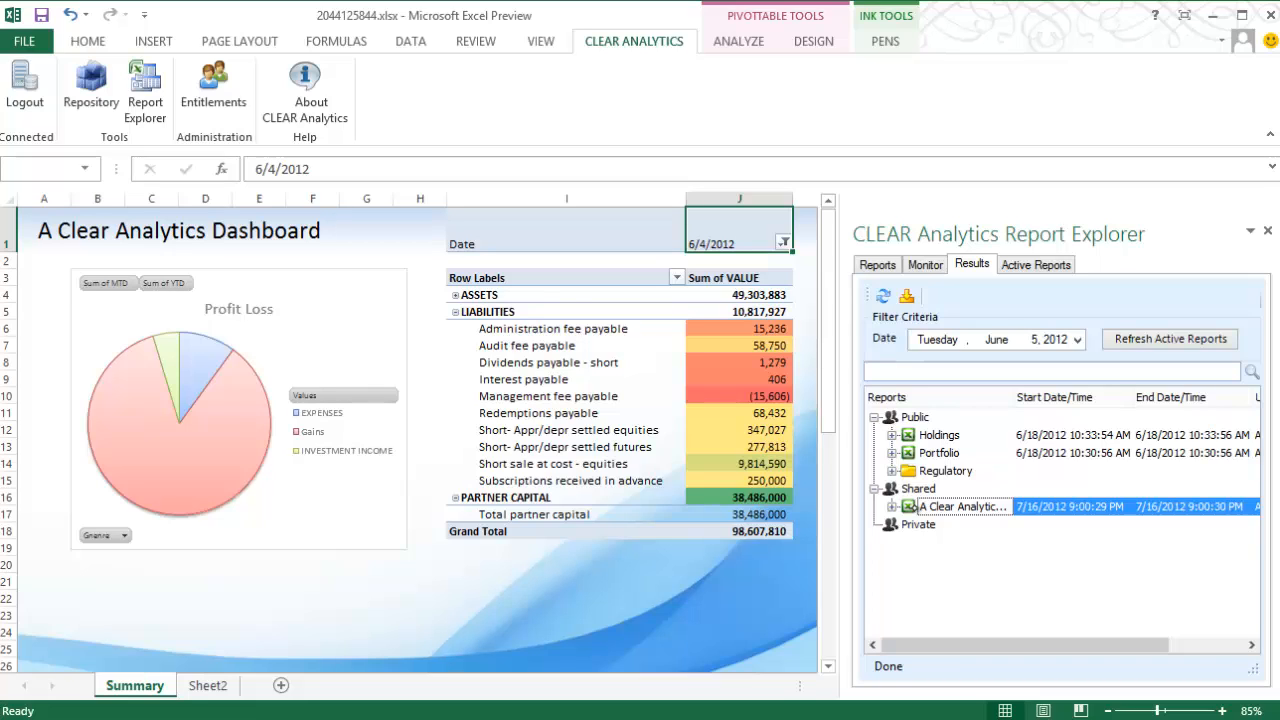
left_click(1177, 338)
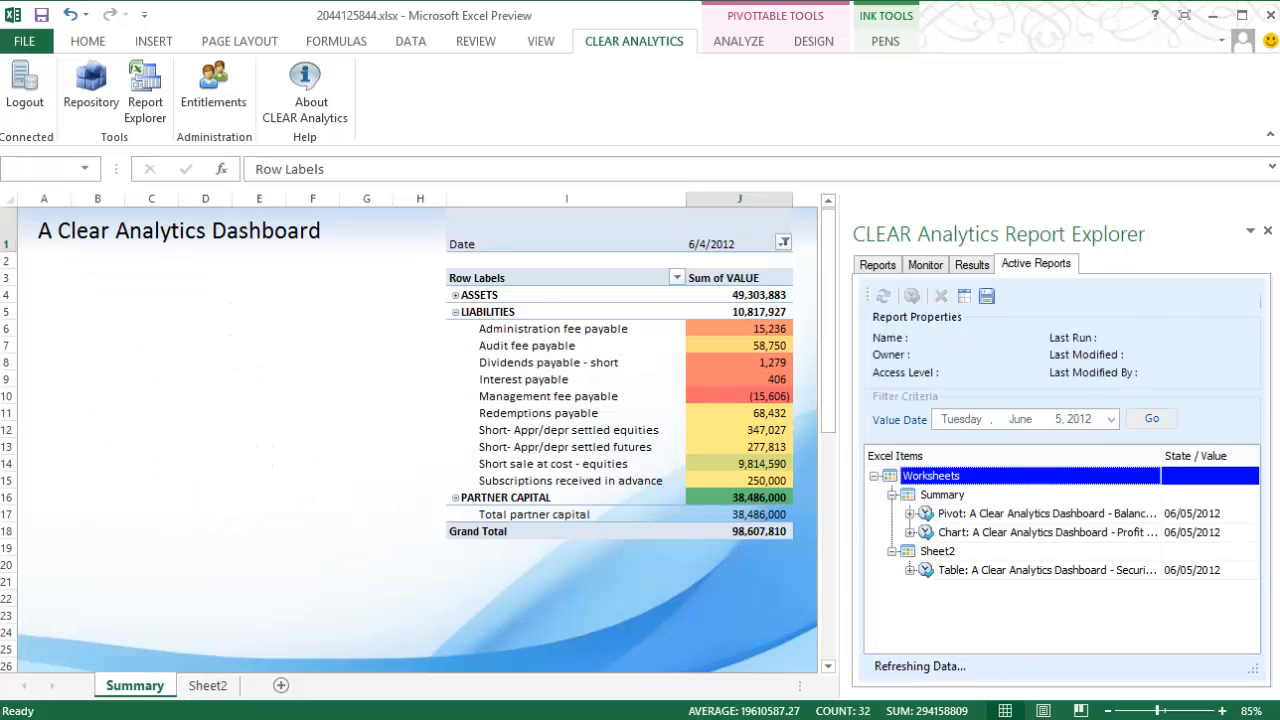
Step: Check the date in the Summary pivot and the Date column on Sheet2, and return to Summary
left_click(703, 247)
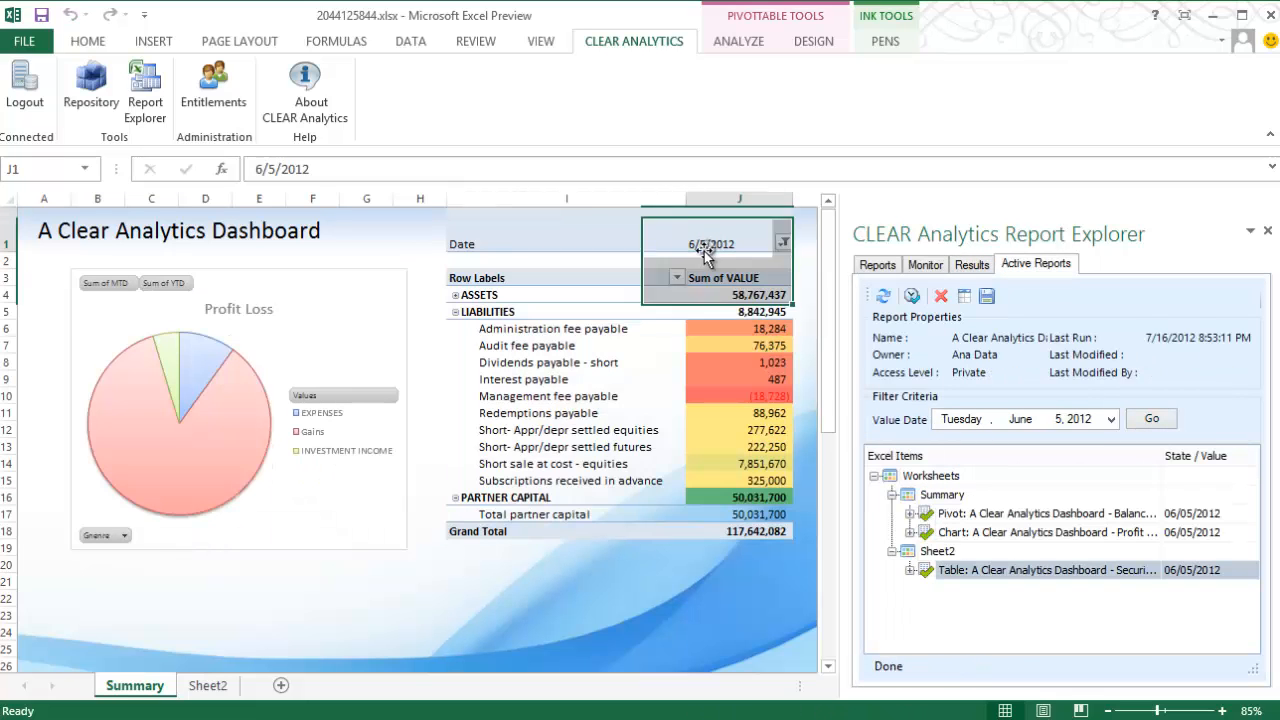
left_click(228, 686)
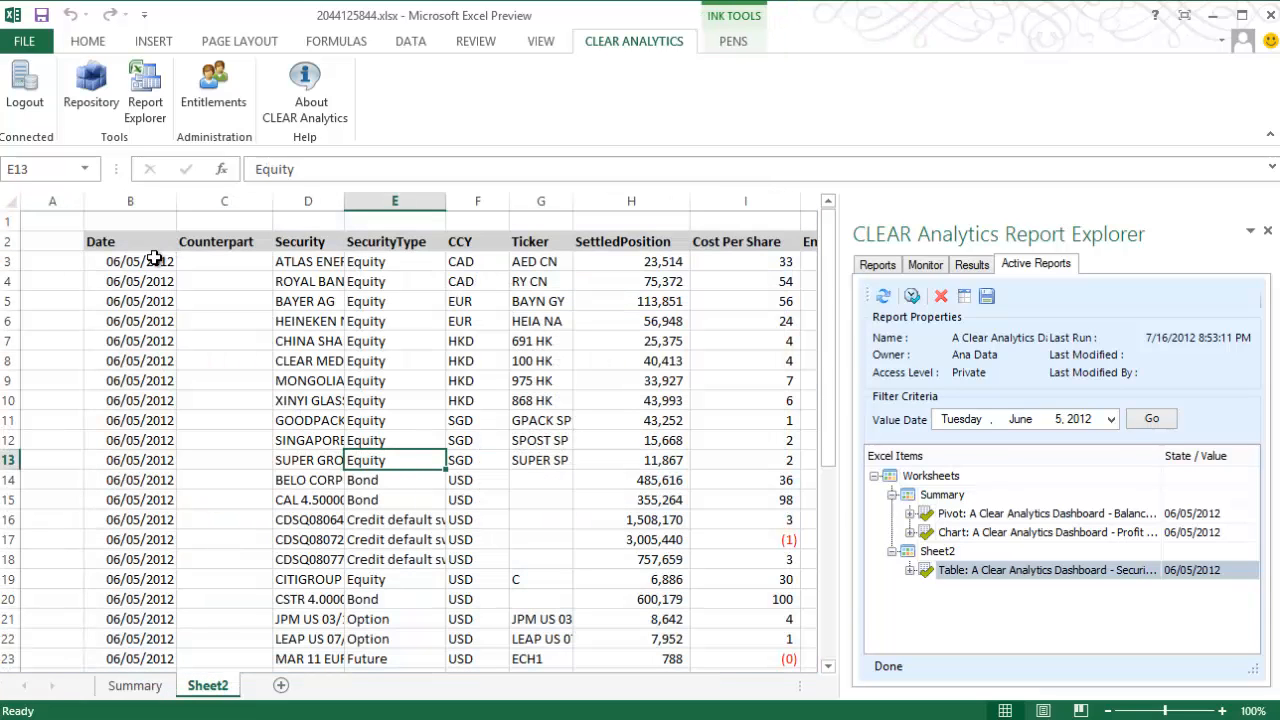
left_click_drag(151, 261, 171, 619)
left_click(140, 688)
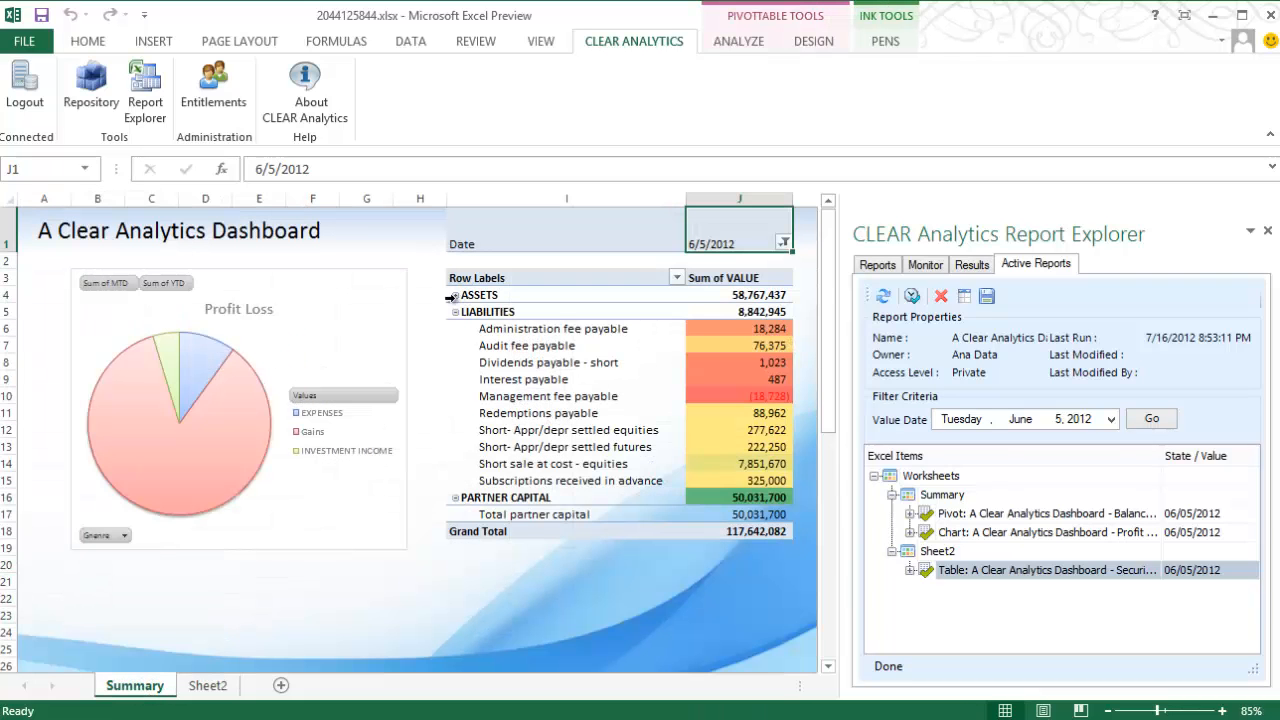
Step: Expand the pivot's ASSETS group, apply the three-arrow coloured icon set to its values in J5:J18, and collapse LIABILITIES
left_click(453, 296)
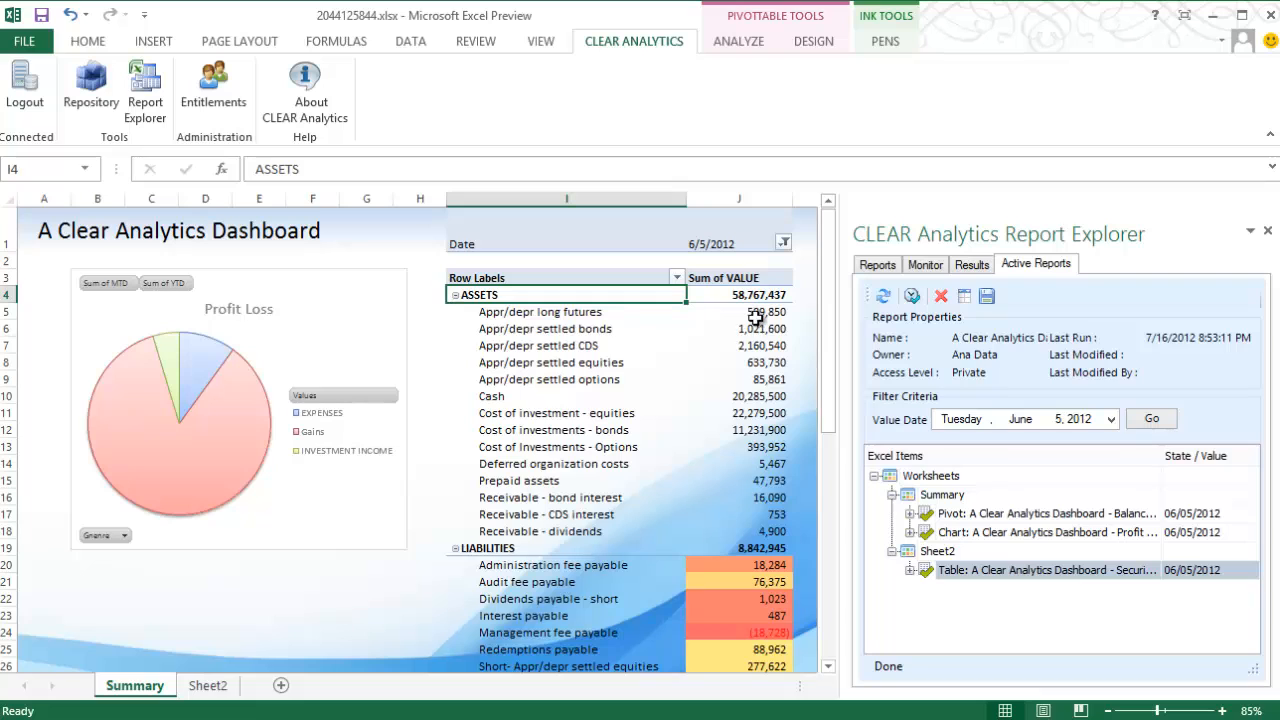
left_click_drag(757, 318, 750, 527)
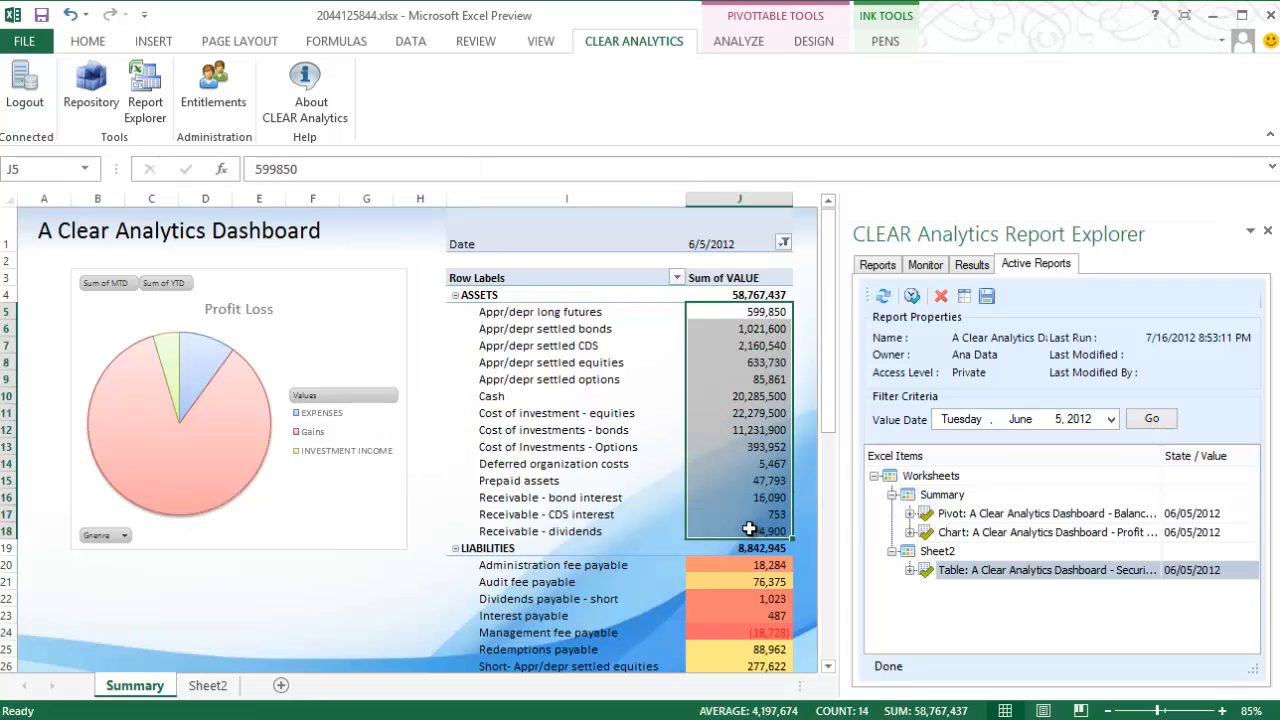
left_click(88, 41)
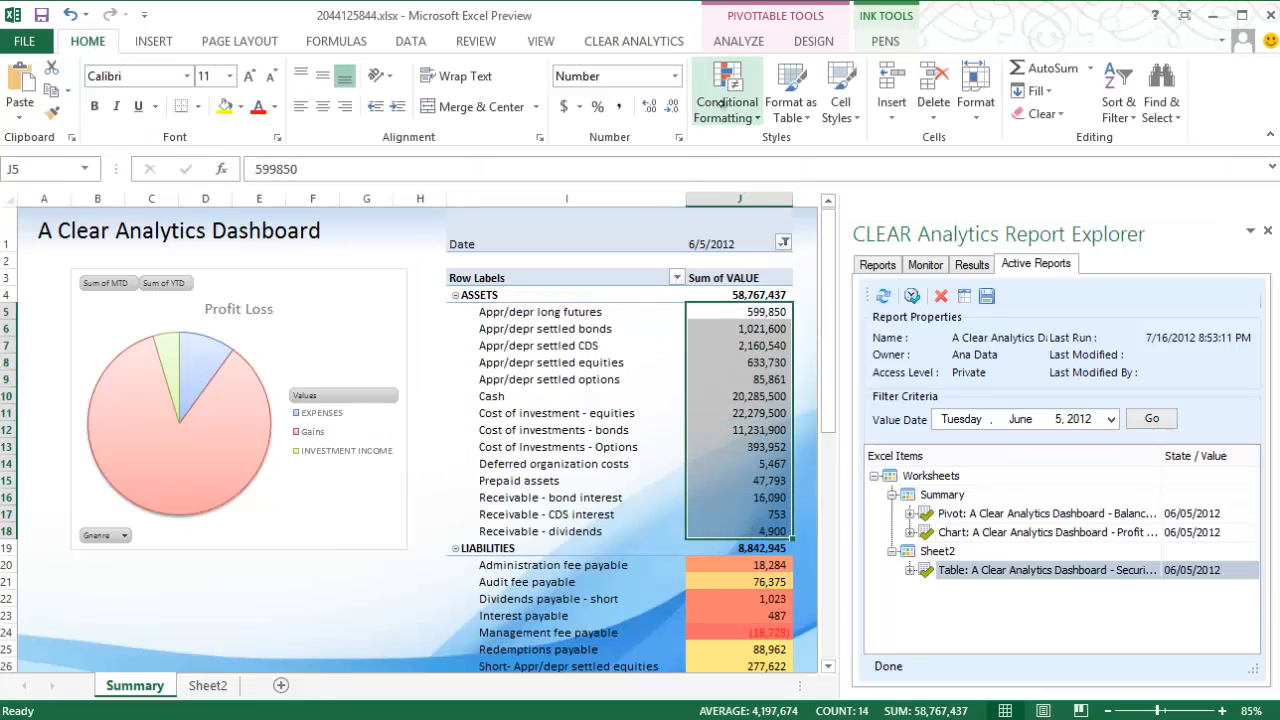
left_click(735, 113)
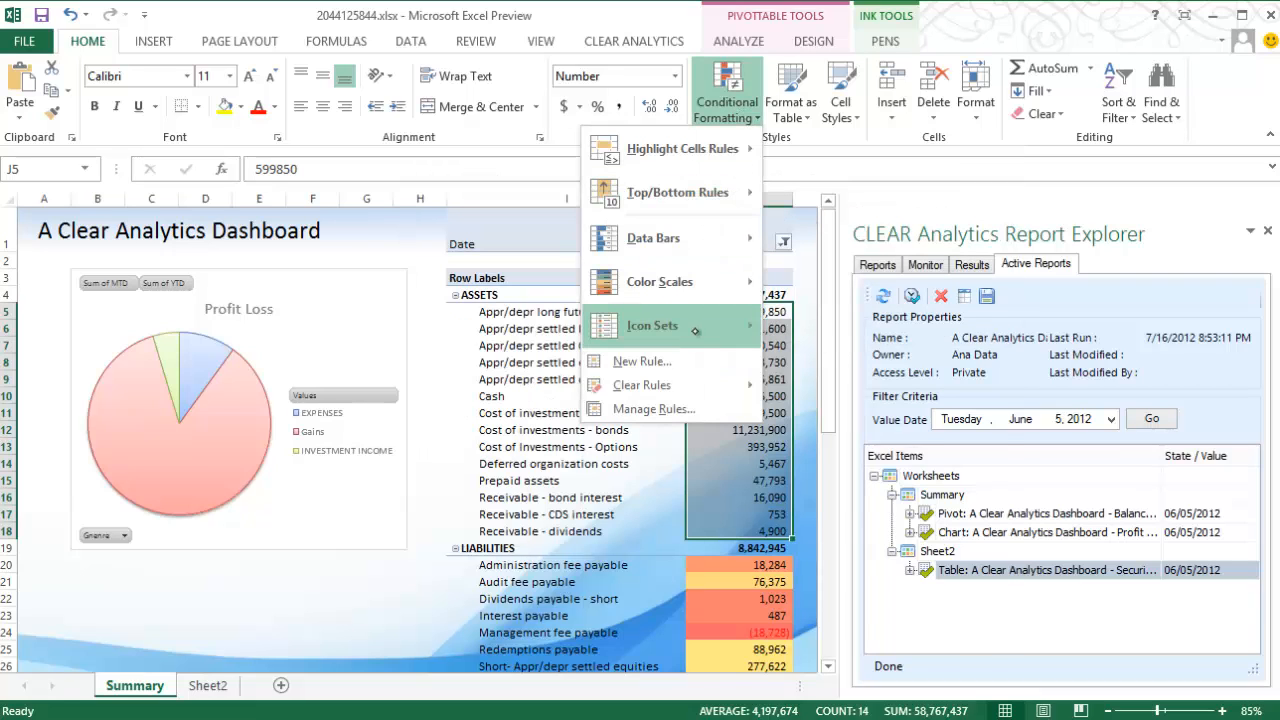
mouse_move(695, 330)
left_click(785, 328)
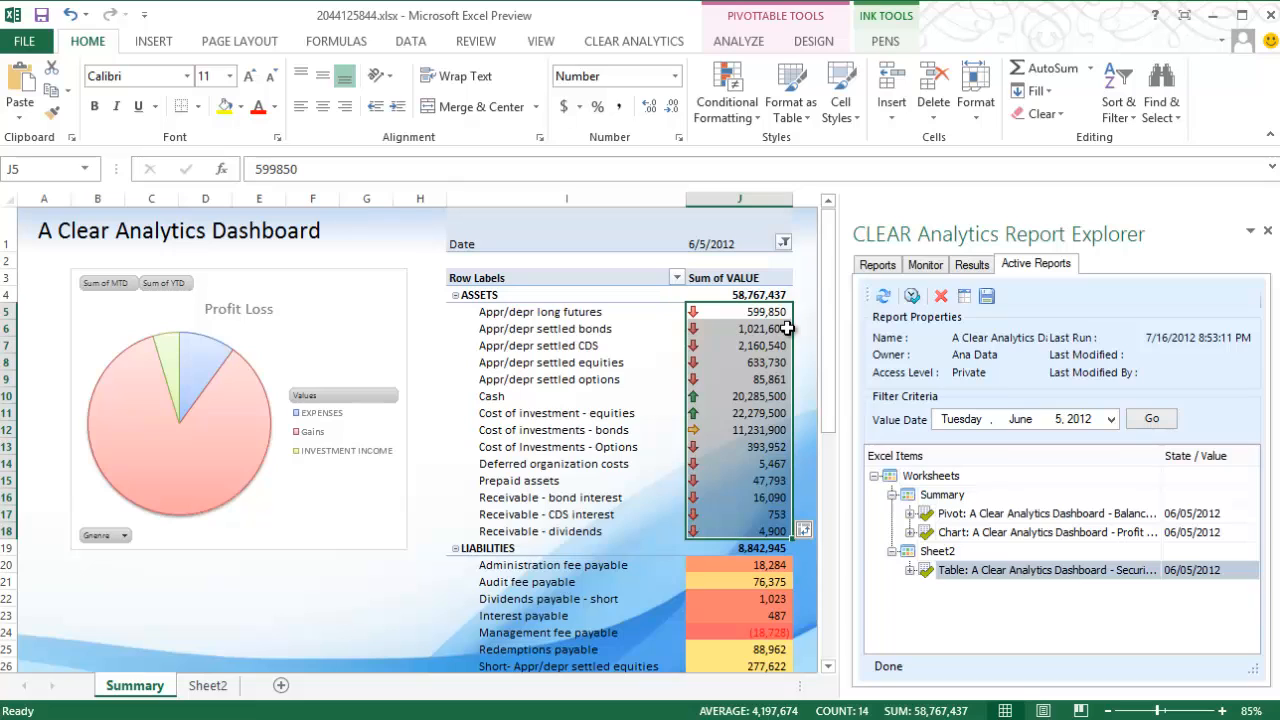
left_click(455, 548)
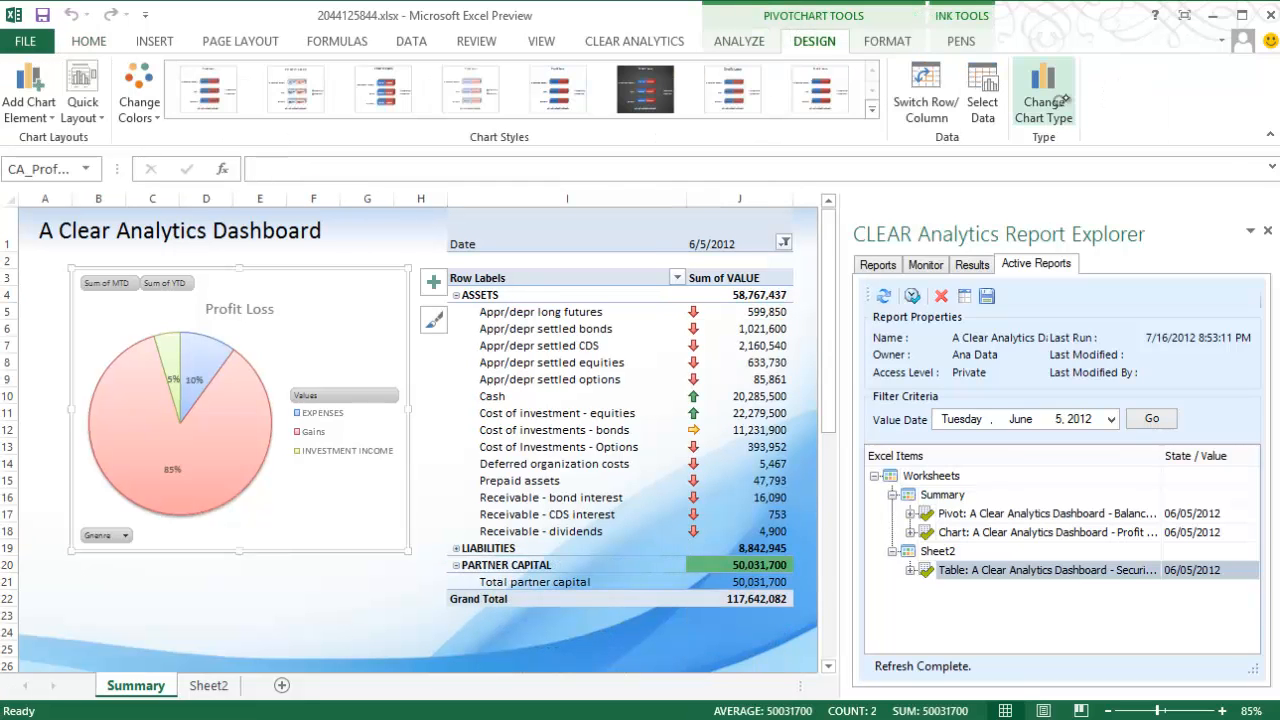
Step: Change the Profit Loss chart to Clustered Column and move the Investment Income Sum of YTD data label above its column
left_click(1066, 100)
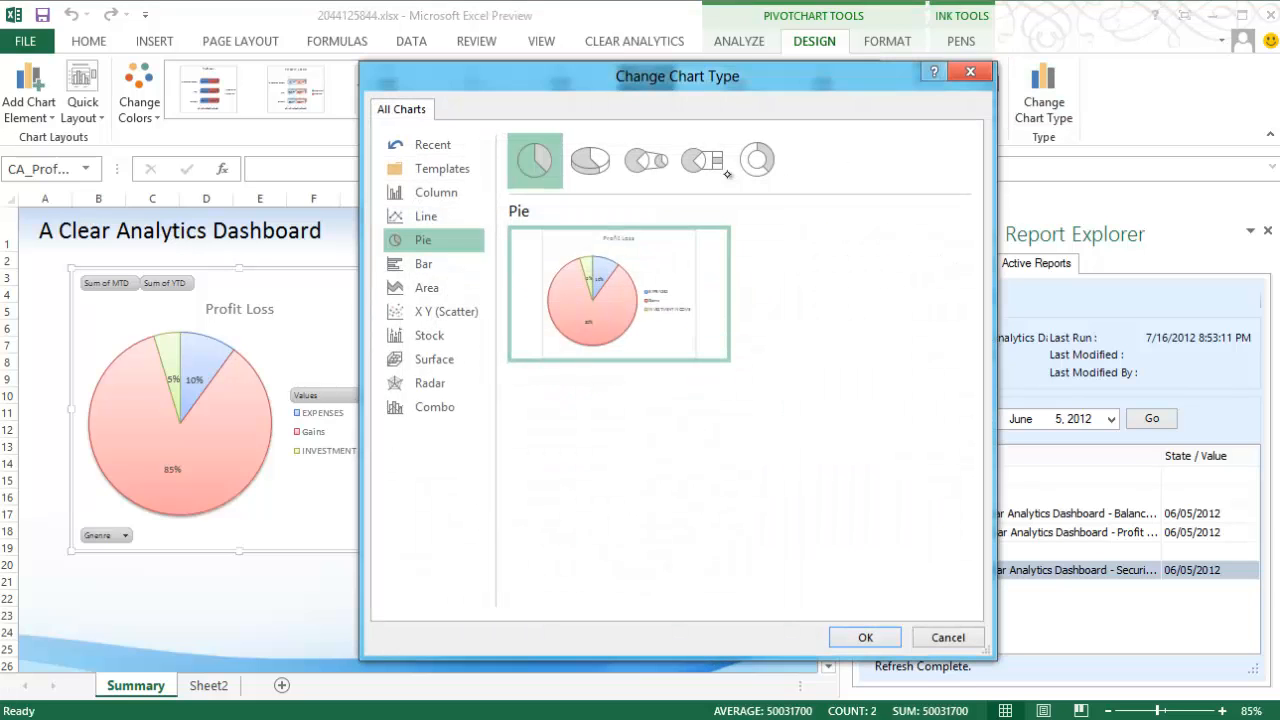
left_click(436, 192)
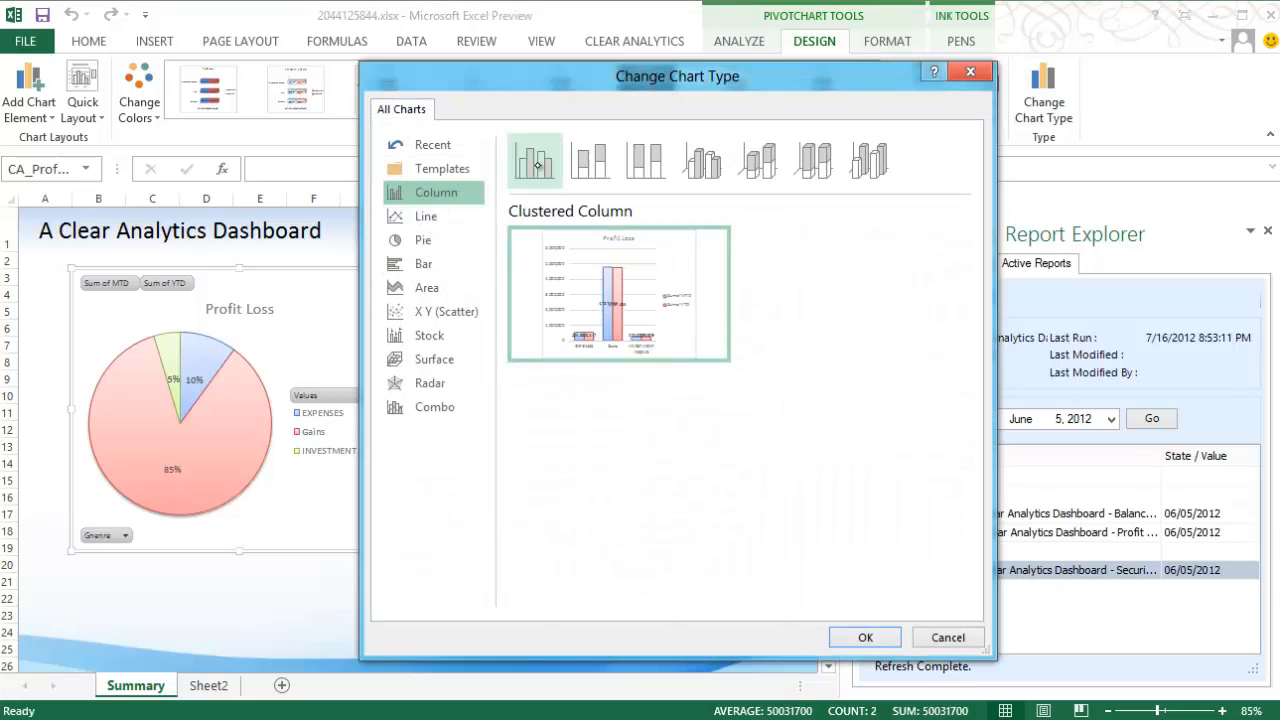
left_click(868, 636)
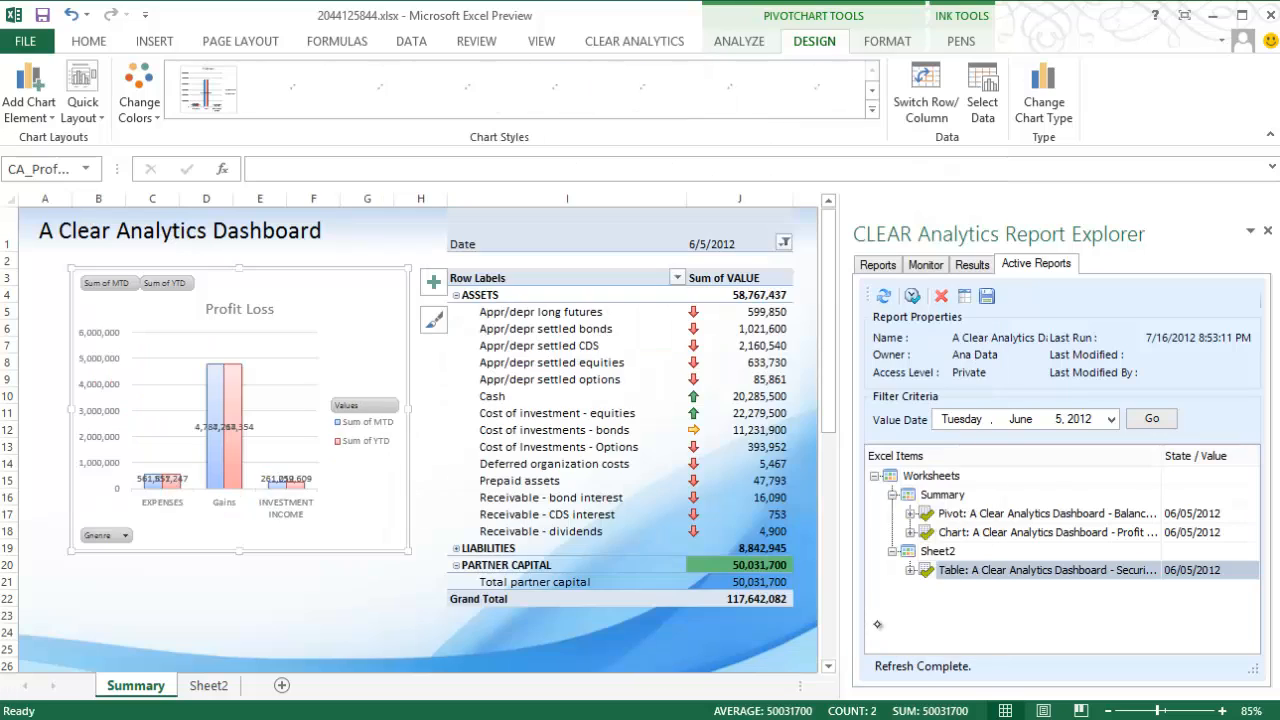
left_click(298, 478)
left_click_drag(295, 475, 295, 450)
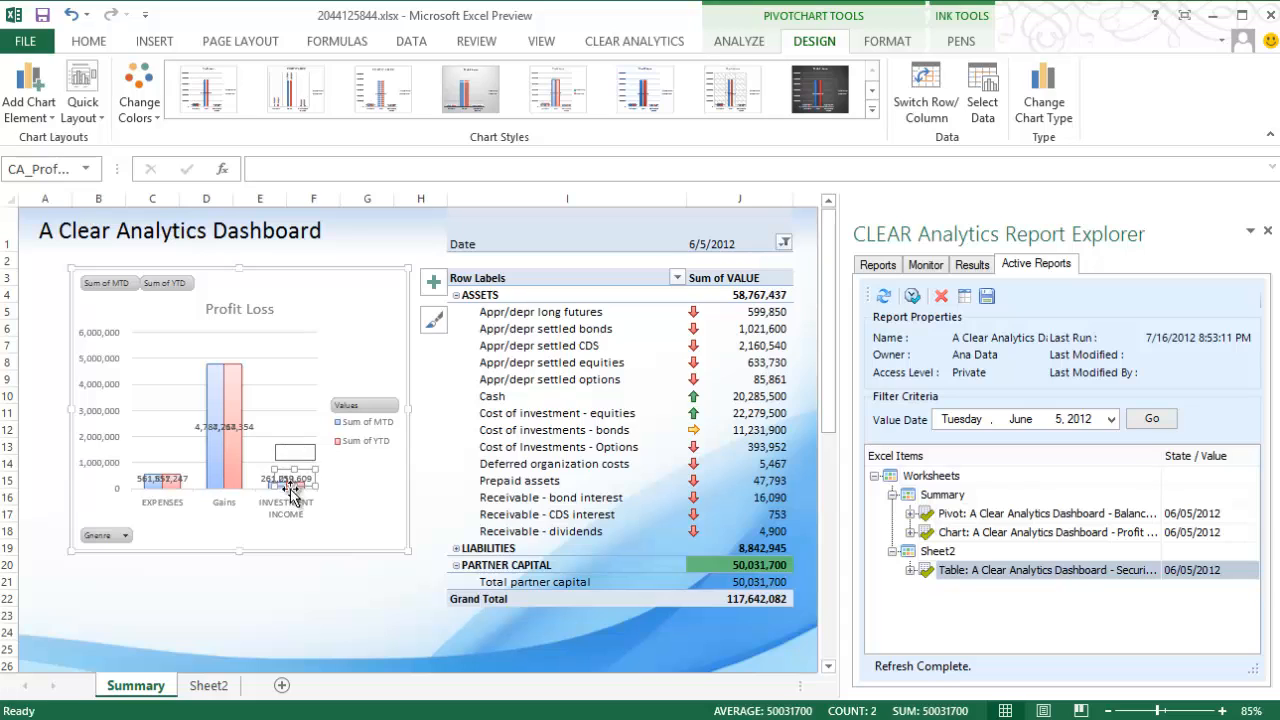
left_click(316, 586)
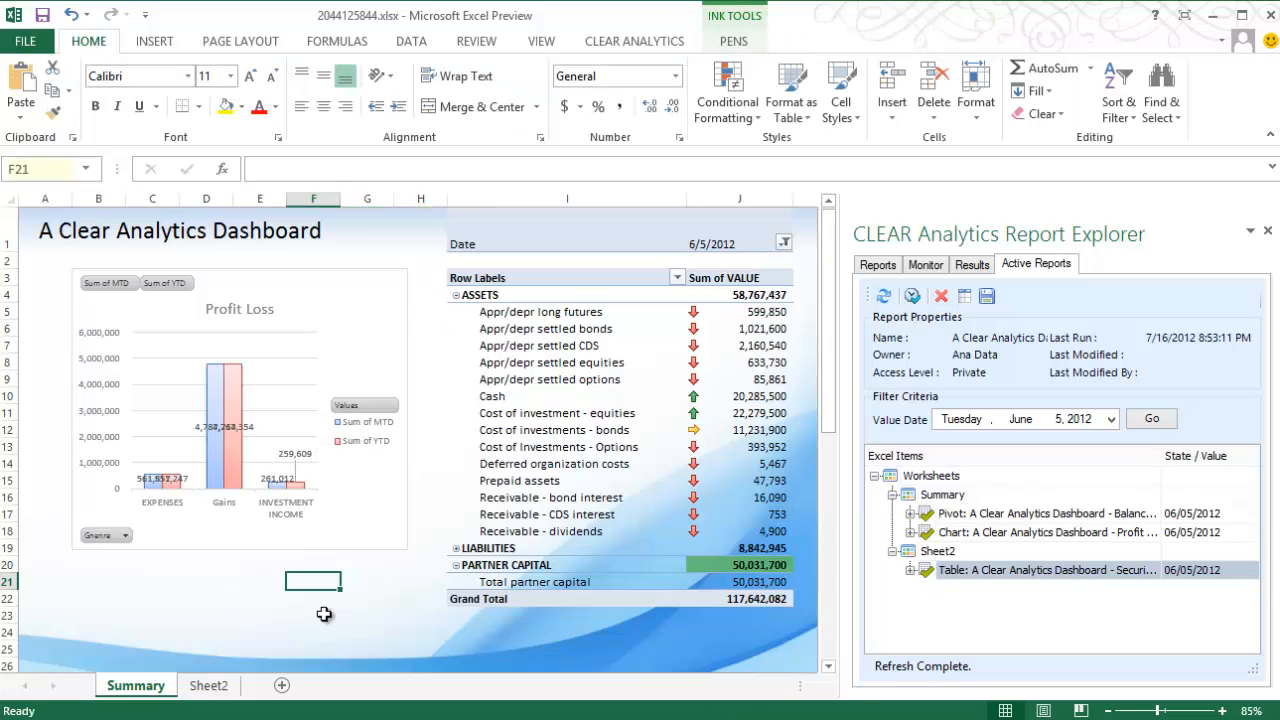
Step: Set the active reports' value date to June 4, 2012 and update the dashboard data
left_click(1110, 419)
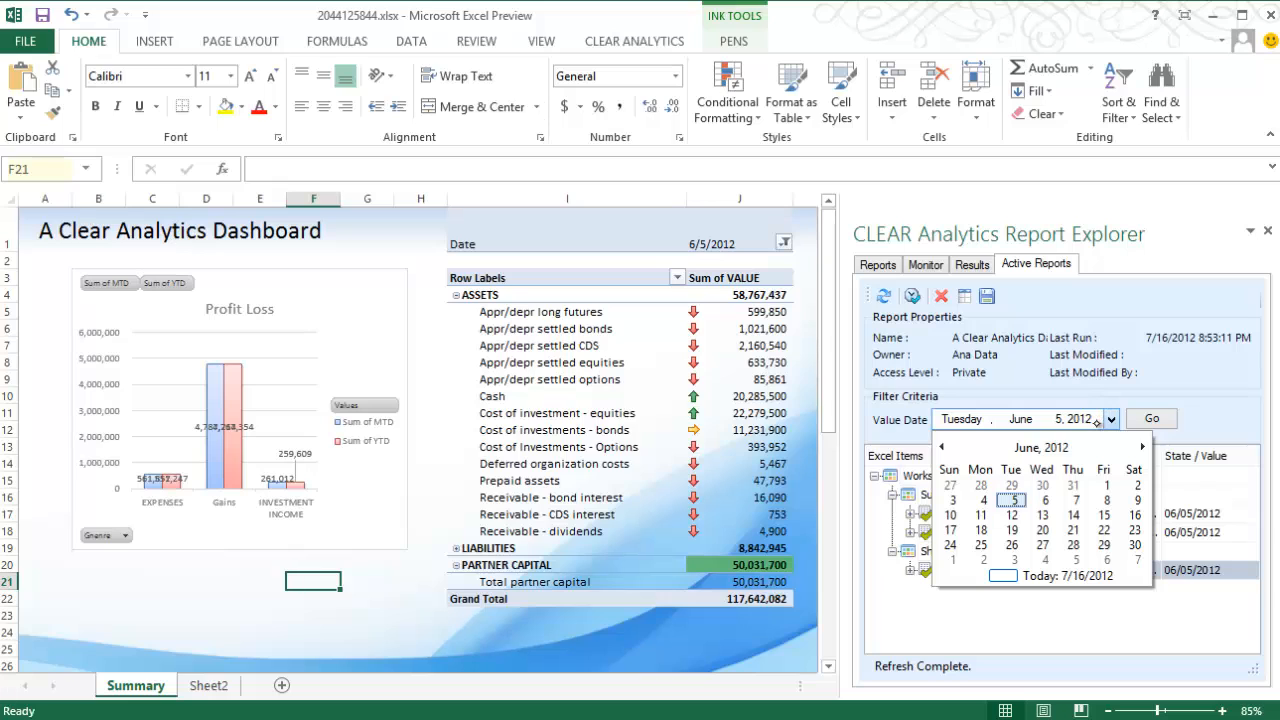
left_click(984, 500)
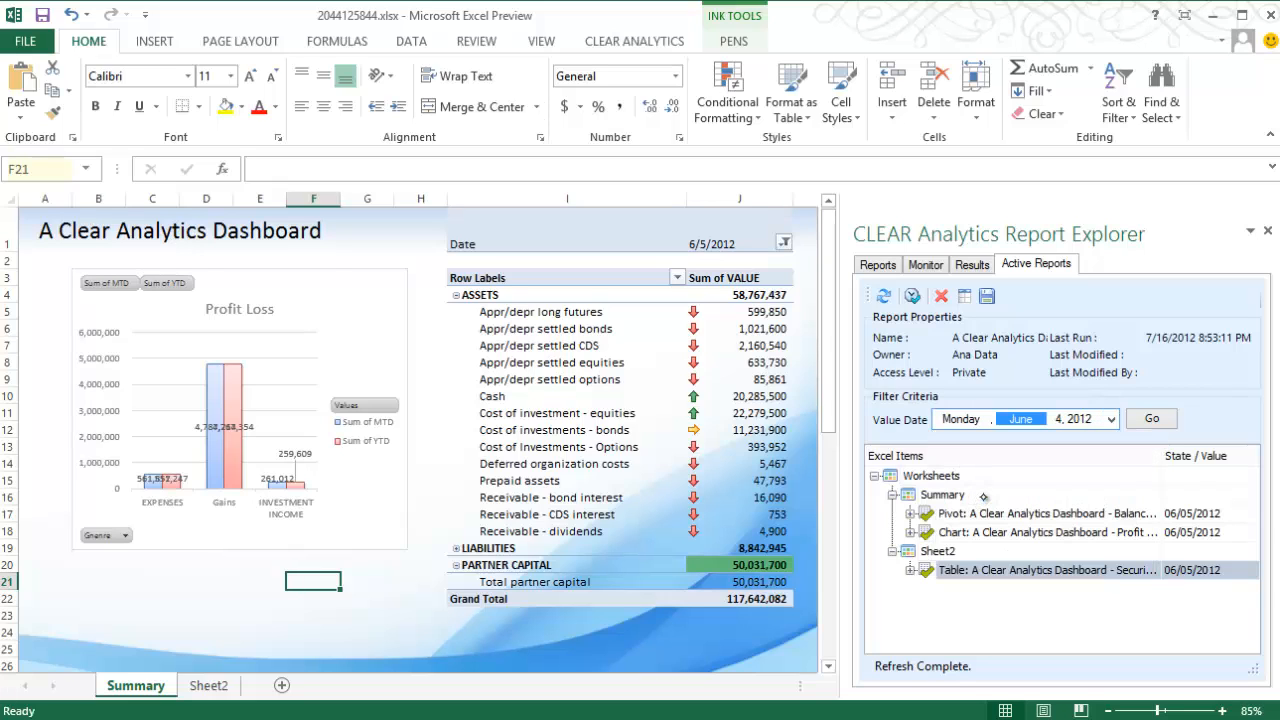
left_click(1152, 419)
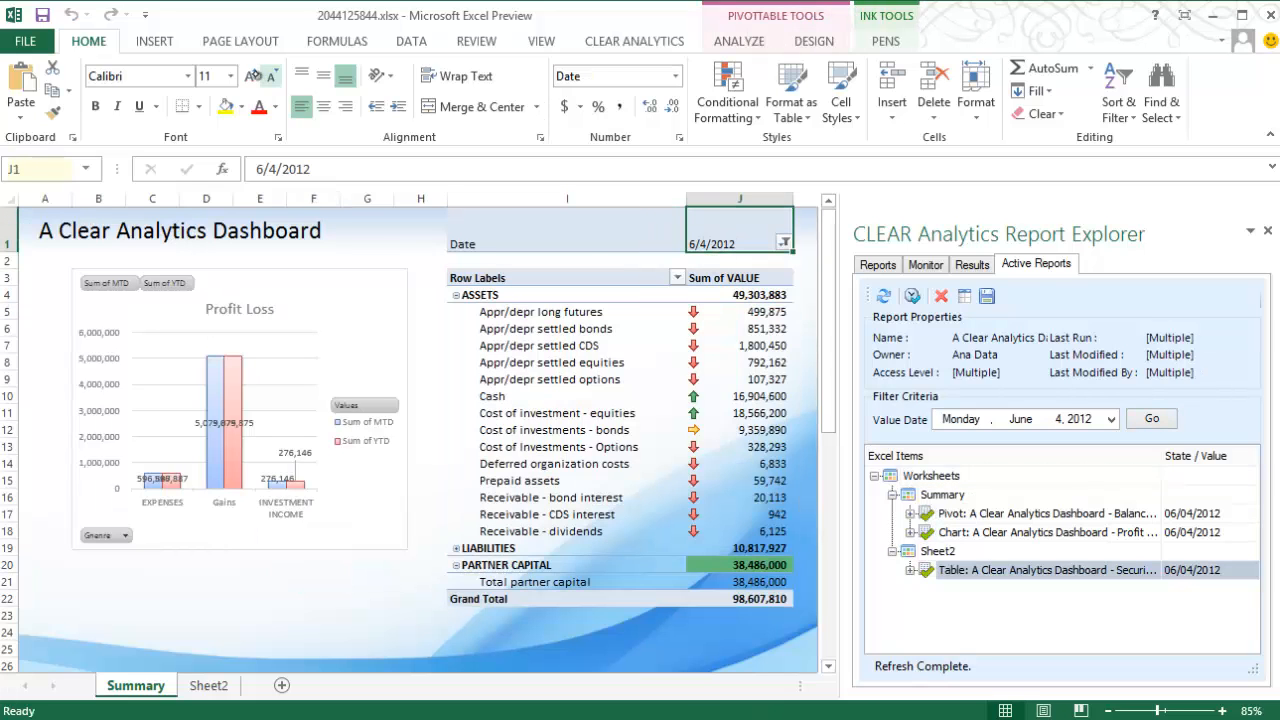
Step: Enlarge the pivot's filter date in cell J1 to font size 18
left_click(249, 77)
left_click(247, 78)
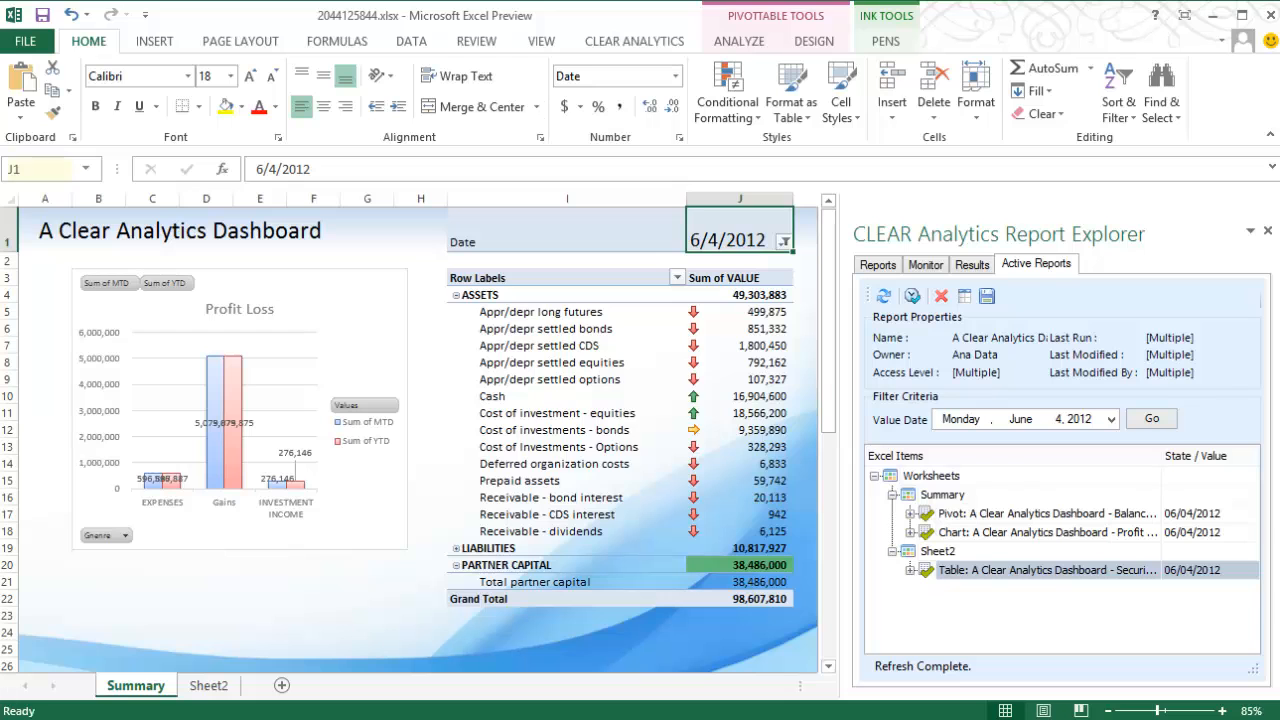
Step: Check the value dates in the Date column of the securities table on Sheet2 and return to the Summary sheet
left_click(208, 685)
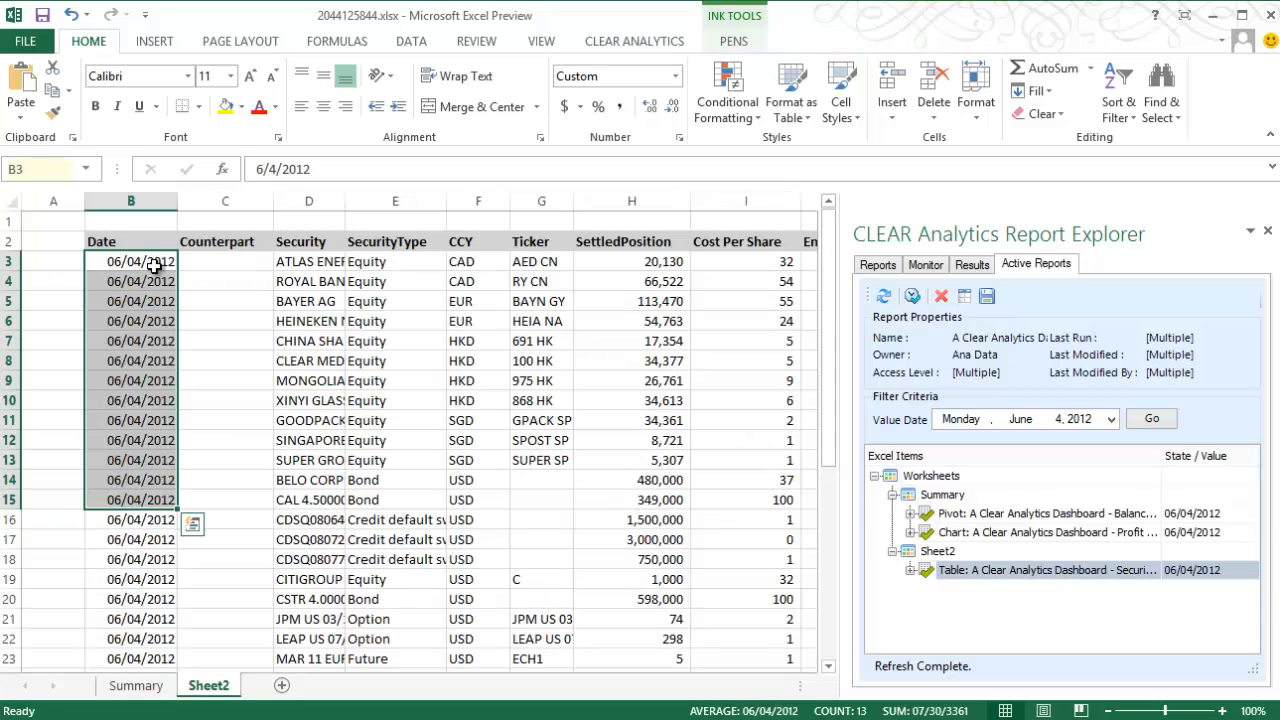
left_click_drag(153, 263, 152, 522)
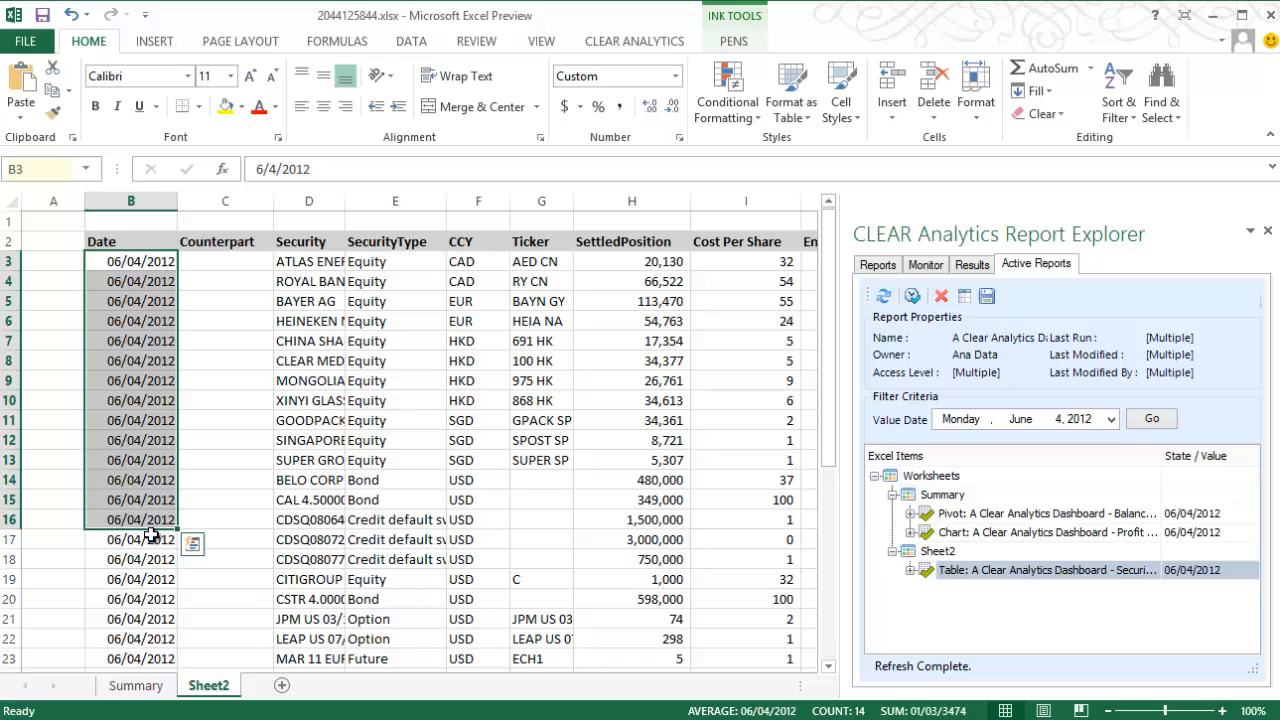
left_click(142, 686)
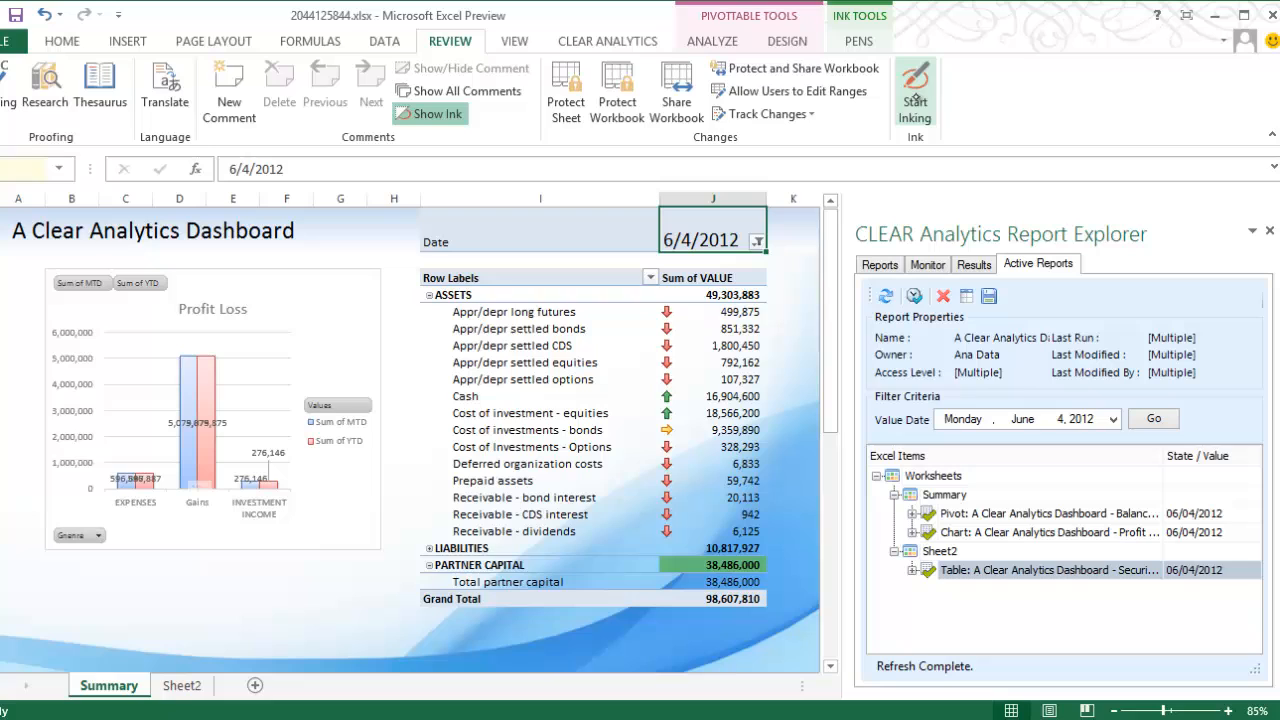
Step: Start inking and circle the pivot's top ASSETS values and the chart's Gains labels in black, drawing a line from each toward column H
left_click(916, 100)
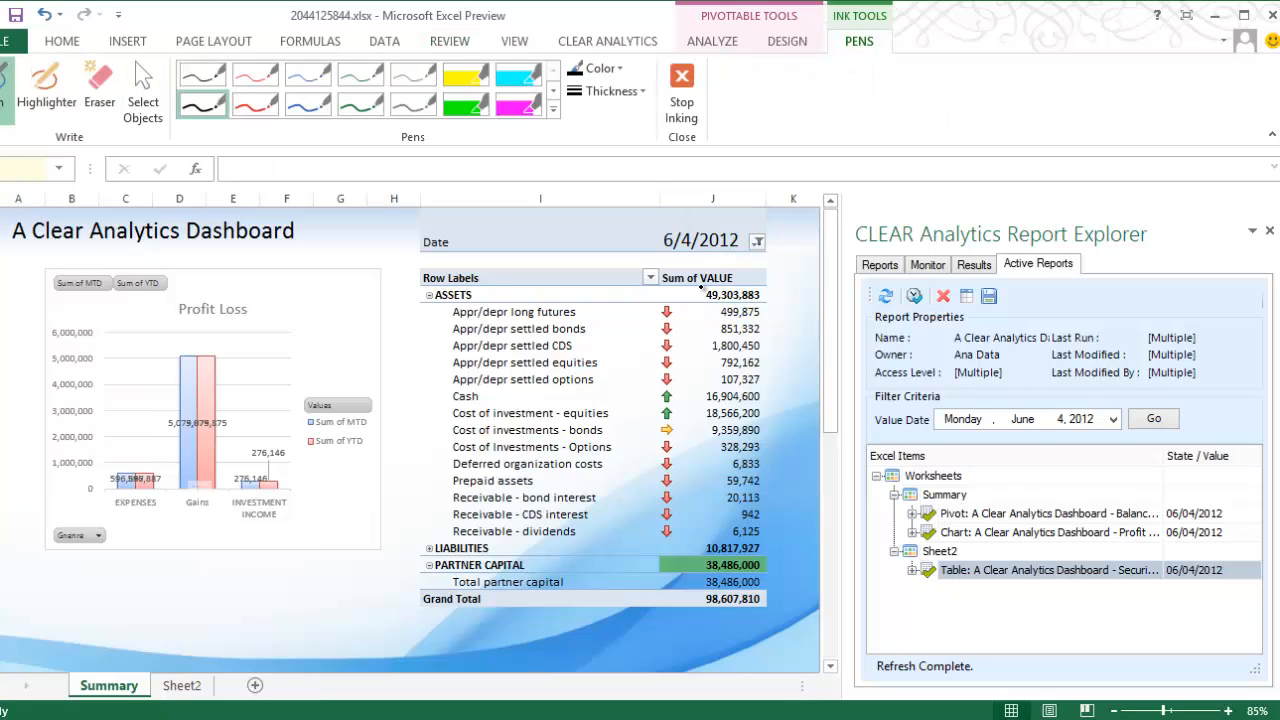
mouse_move(702, 289)
left_mouse_down()
mouse_move(690, 318)
mouse_move(724, 316)
left_mouse_up()
mouse_move(401, 510)
left_mouse_down()
mouse_move(557, 386)
mouse_move(718, 316)
left_mouse_up()
mouse_move(217, 408)
left_mouse_down()
mouse_move(170, 450)
mouse_move(404, 530)
left_mouse_up()
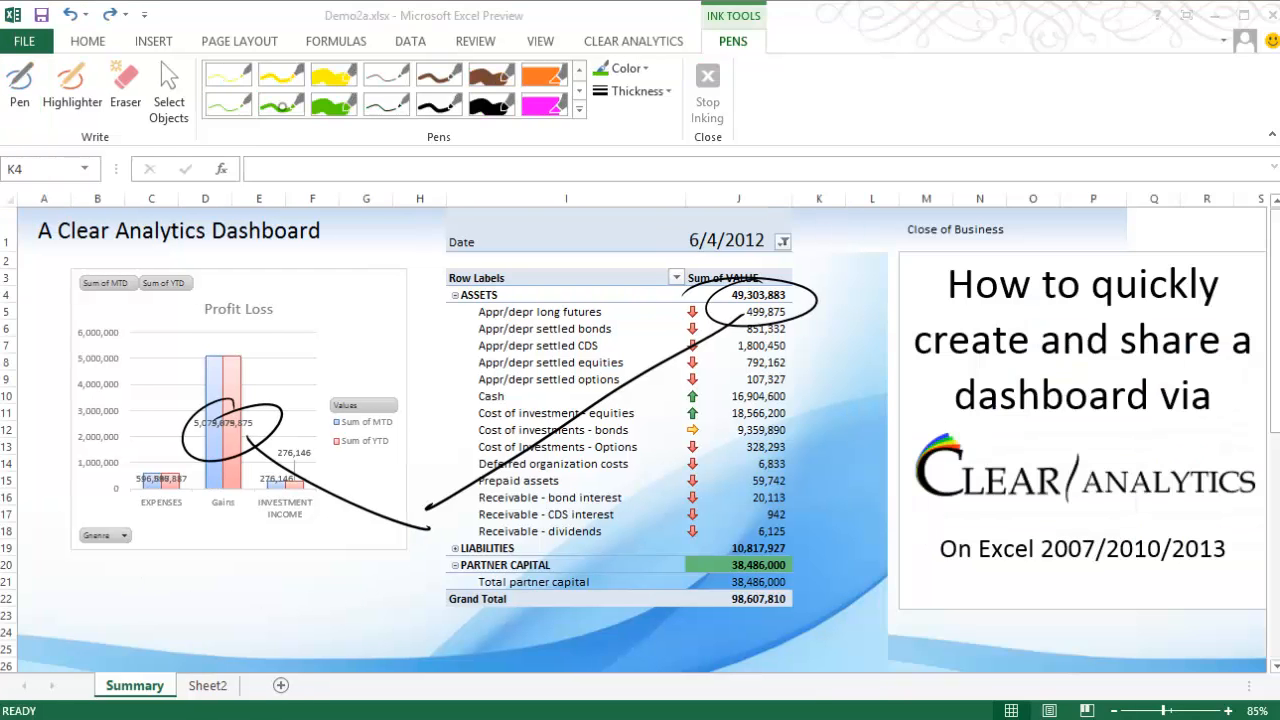
Step: Handwrite "FANTASTIC!" in green ink with the pen below the Profit Loss chart
left_click(281, 103)
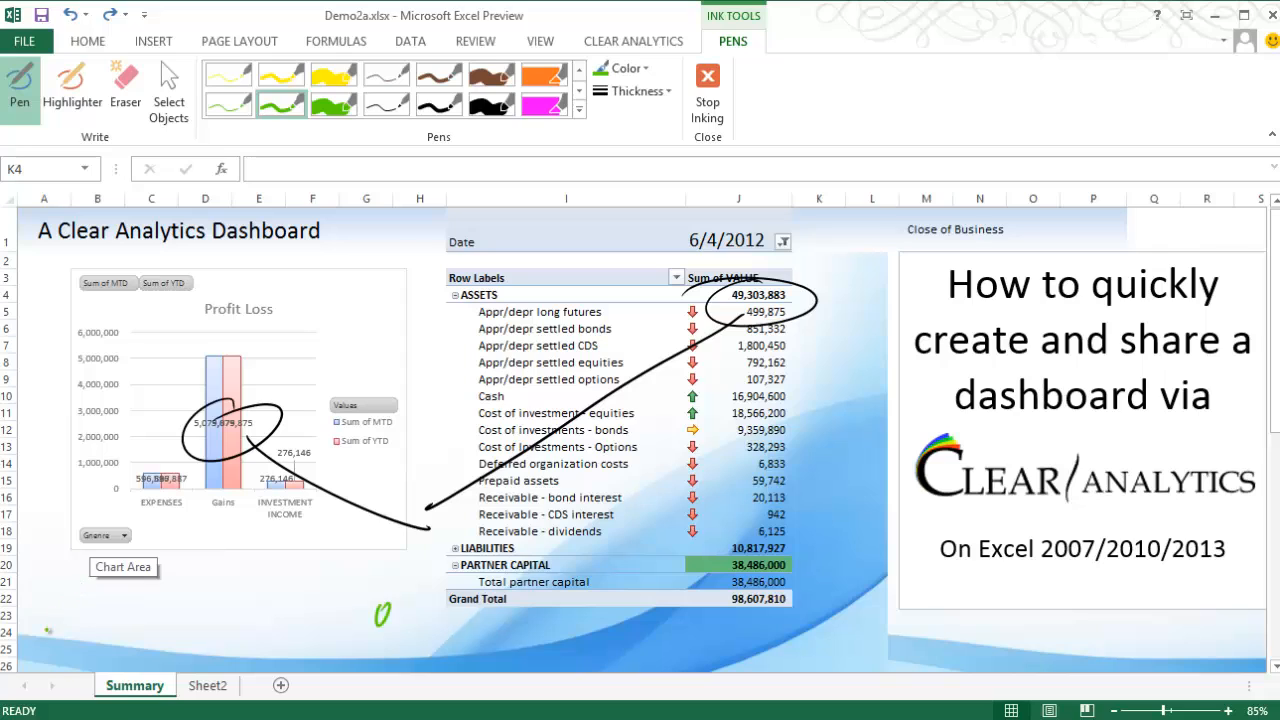
mouse_move(74, 590)
left_mouse_down()
mouse_move(44, 634)
mouse_move(114, 571)
left_mouse_up()
mouse_move(60, 606)
left_mouse_down()
mouse_move(148, 574)
mouse_move(154, 620)
left_mouse_up()
mouse_move(104, 606)
left_mouse_down()
mouse_move(184, 614)
mouse_move(204, 576)
left_mouse_up()
left_click_drag(214, 580, 246, 574)
mouse_move(230, 580)
left_mouse_down()
mouse_move(240, 632)
mouse_move(266, 578)
mouse_move(280, 624)
left_mouse_up()
mouse_move(254, 606)
left_mouse_down()
mouse_move(300, 600)
mouse_move(290, 622)
left_mouse_up()
mouse_move(330, 580)
left_mouse_down()
mouse_move(360, 576)
mouse_move(336, 622)
left_mouse_up()
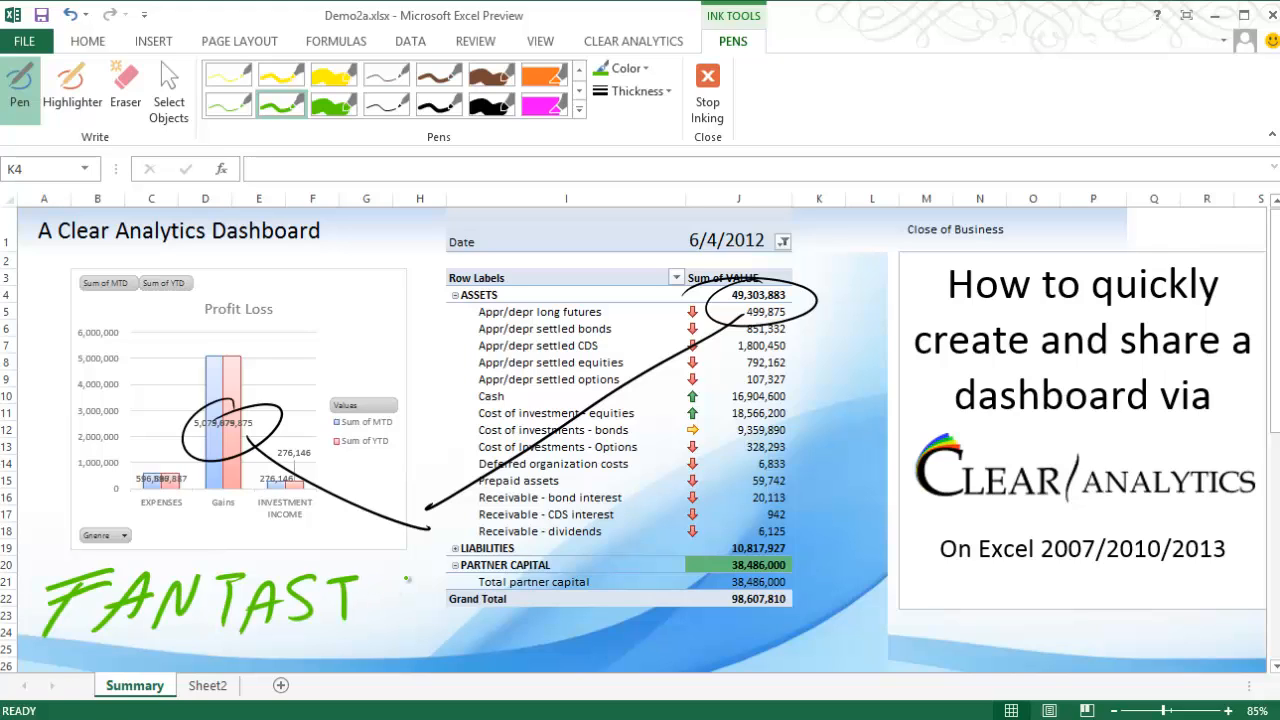
left_click_drag(384, 582, 378, 612)
left_click_drag(424, 576, 424, 614)
left_click_drag(456, 548, 438, 646)
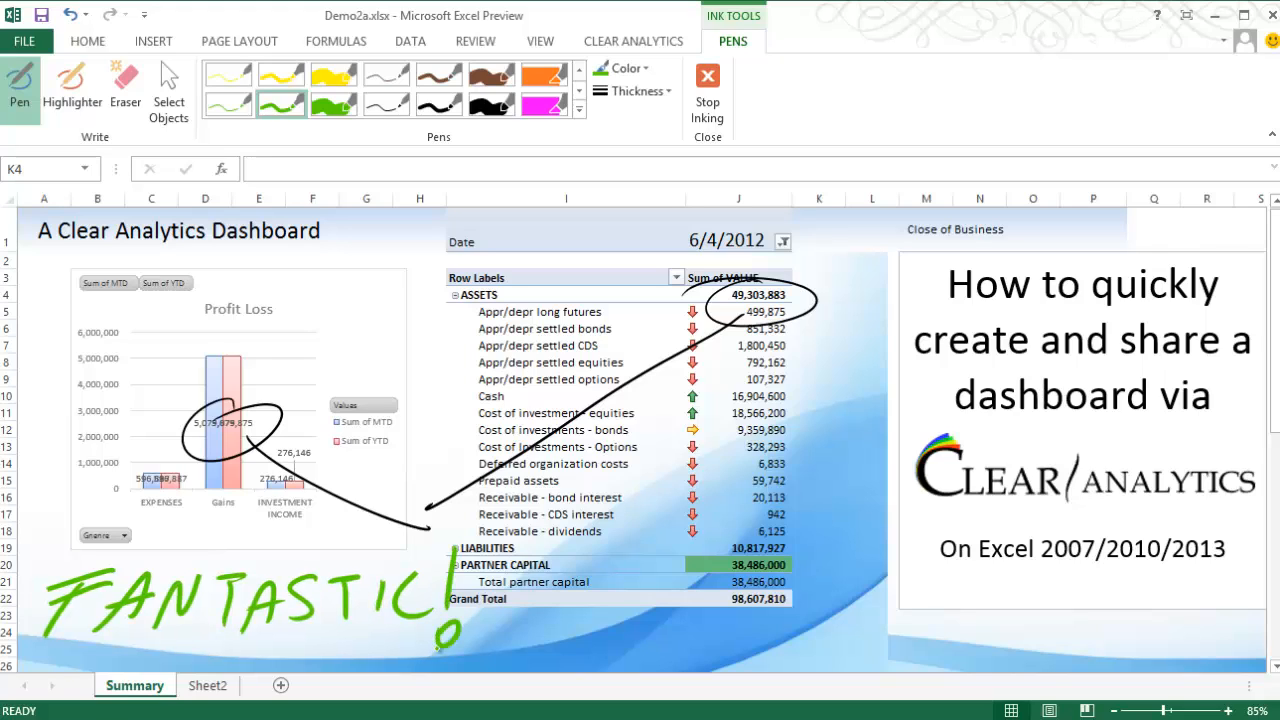